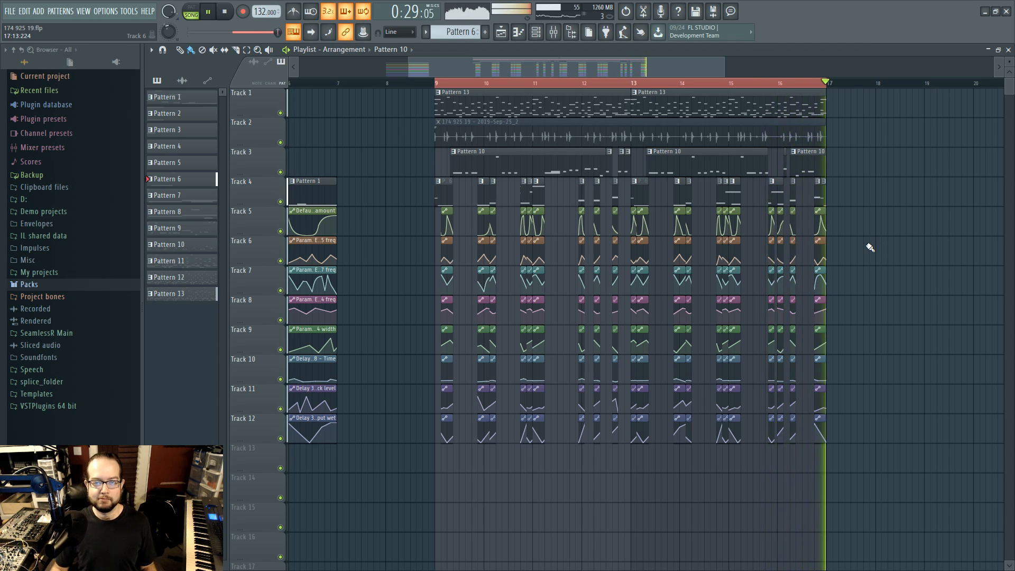
Step: Stop playback, open the Default channel's Harmor synth from the first Track 4 pattern's notes, and view its part B
{"action": "key", "text": "space"}
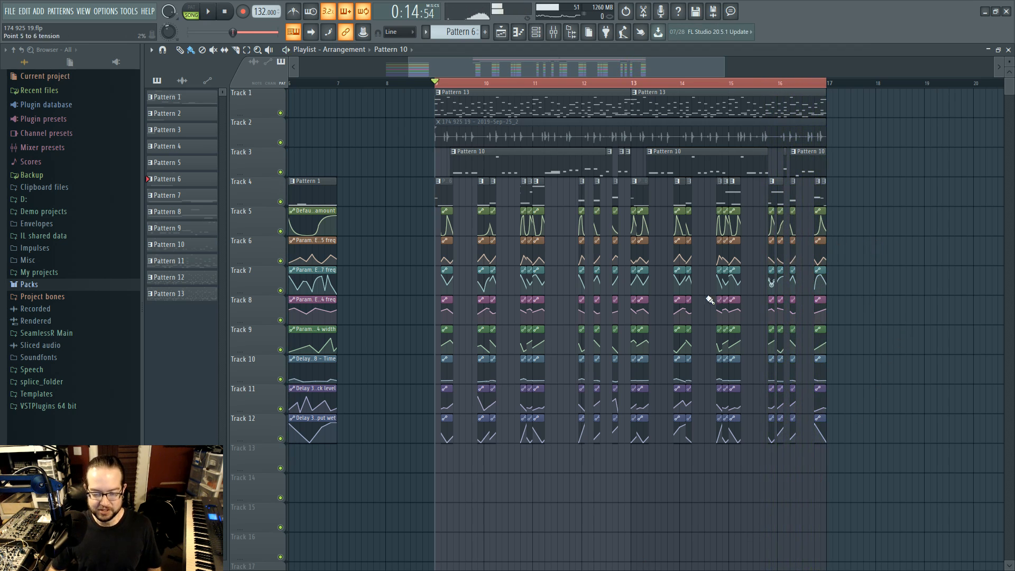
{"action": "double_click", "coordinate": [445, 188]}
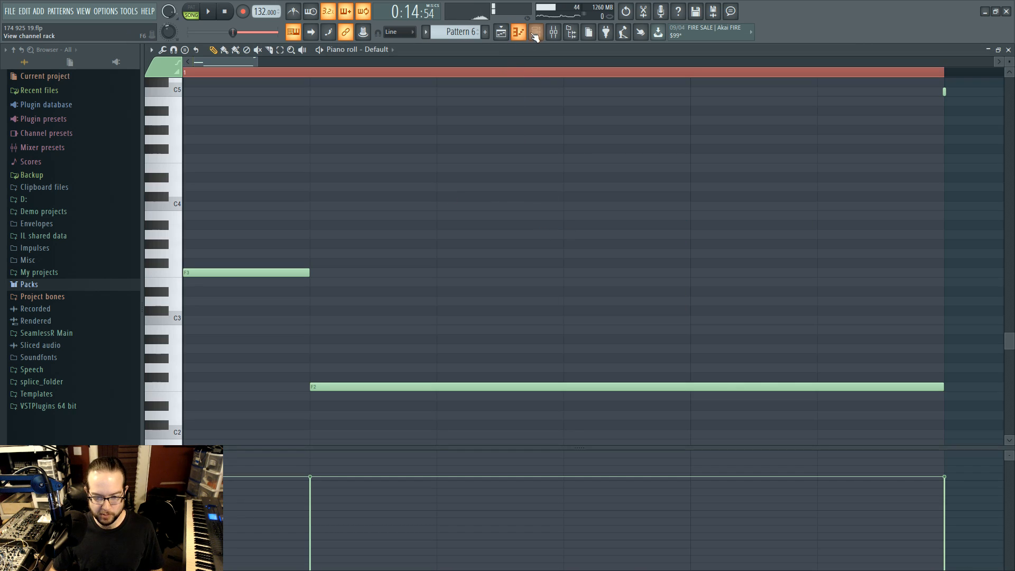
{"action": "left_click", "coordinate": [536, 33]}
{"action": "left_click", "coordinate": [593, 252]}
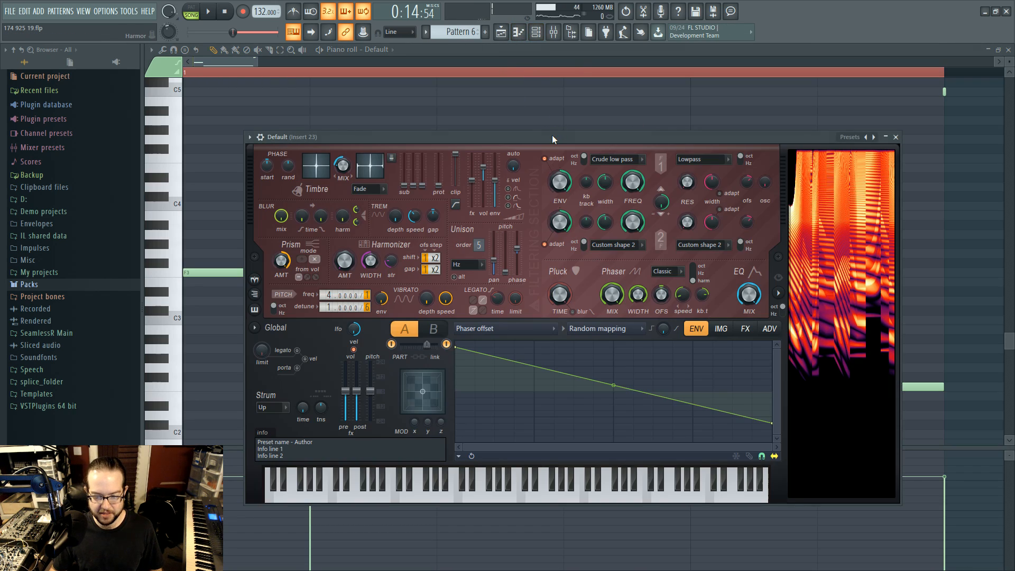
{"action": "left_click_drag", "start_coordinate": [553, 139], "coordinate": [524, 109]}
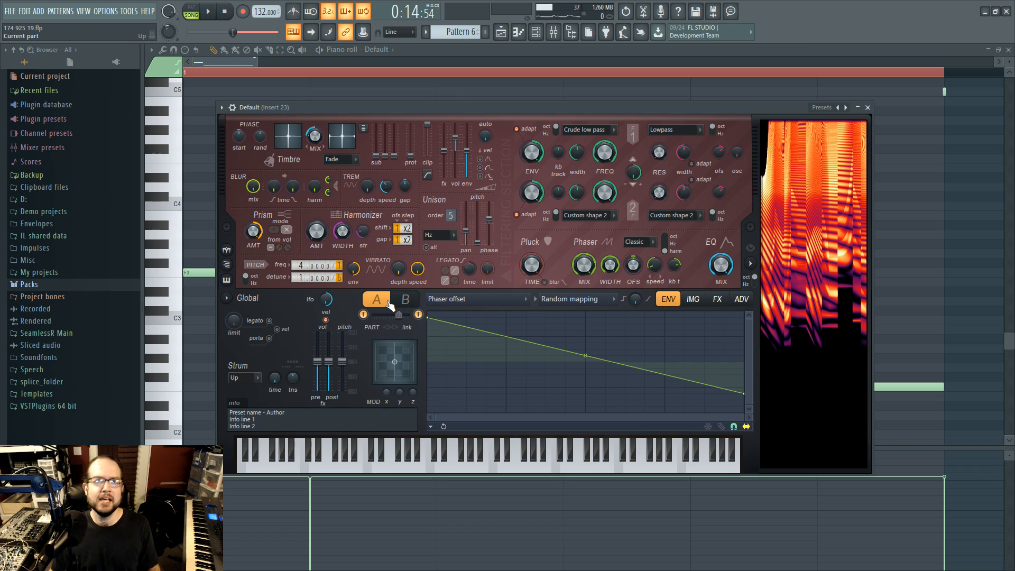
{"action": "left_click", "coordinate": [405, 302]}
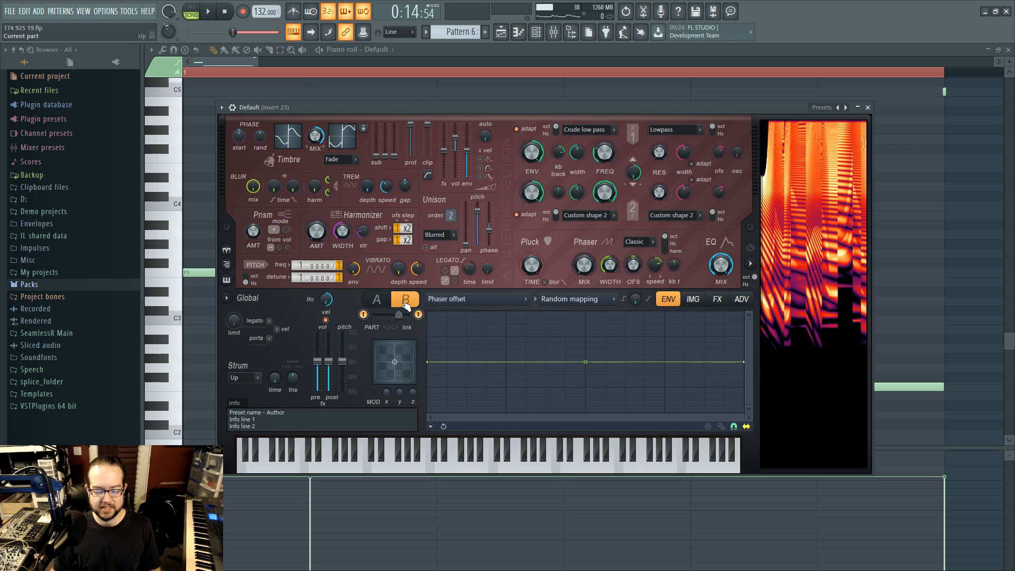
Step: Return to the playlist, solo Insert 23 in the mixer and turn off the effects on Insert 20
{"action": "left_click", "coordinate": [502, 32]}
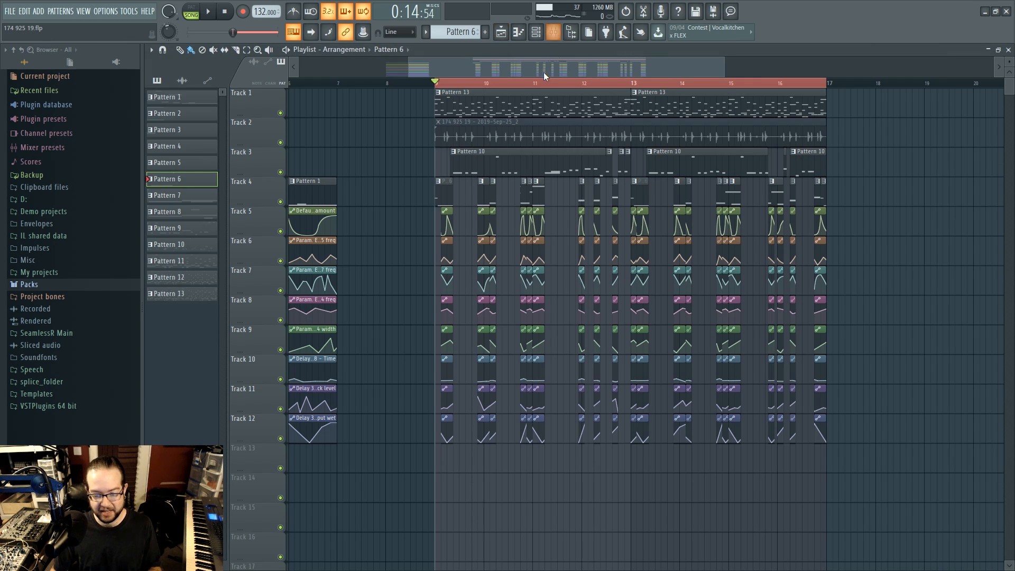
{"action": "left_click", "coordinate": [553, 32]}
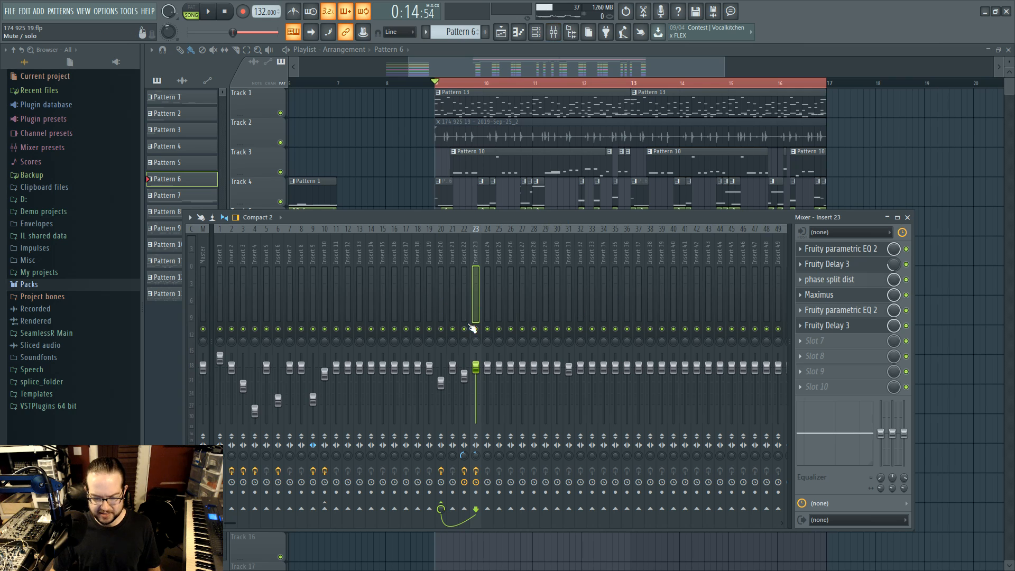
{"action": "right_click", "coordinate": [478, 330]}
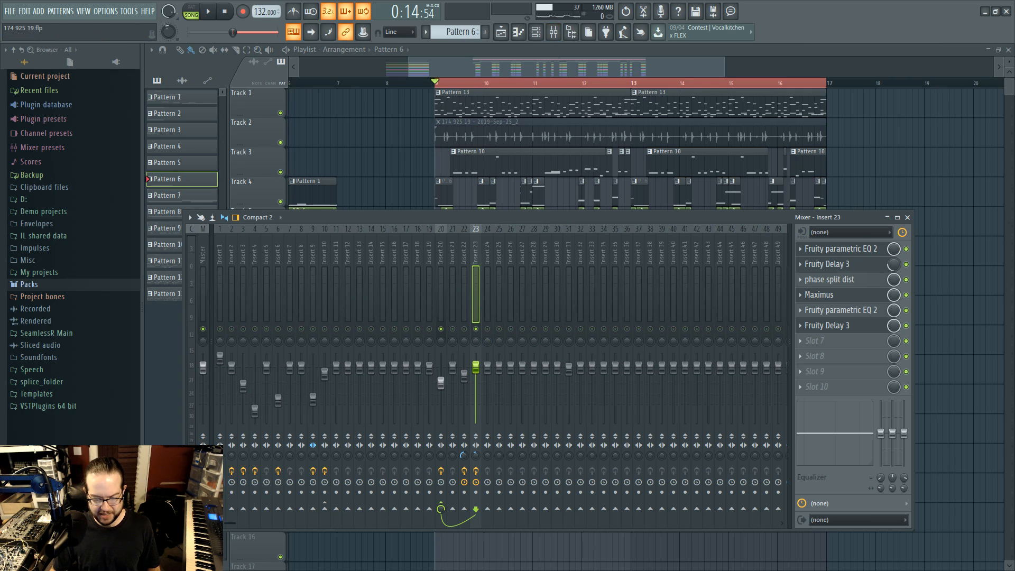
{"action": "left_click", "coordinate": [441, 471]}
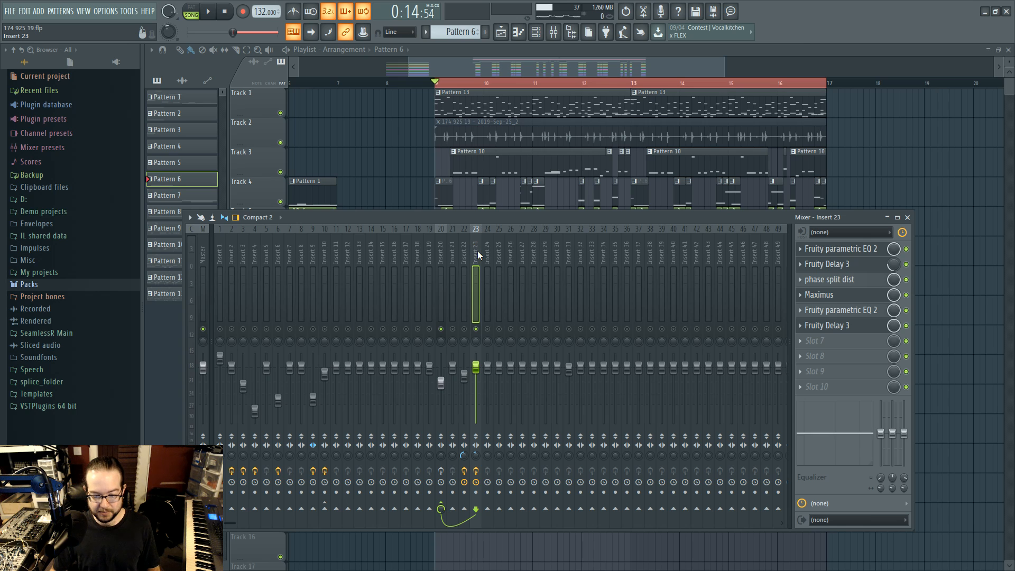
Step: Play the selected loop from bar 9 with Insert 23 soloed, closing the mixer while it runs
{"action": "key", "text": "space"}
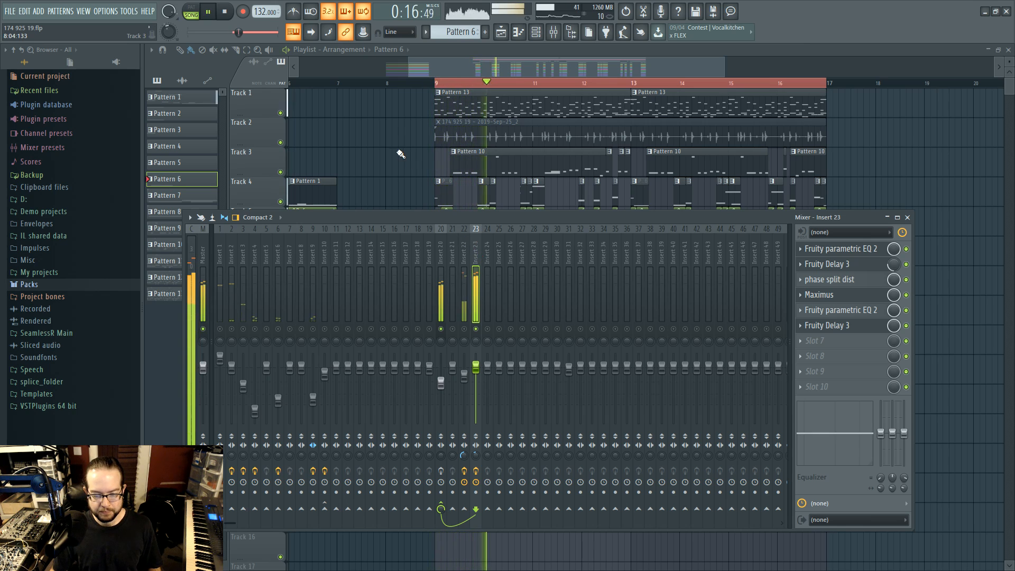
{"action": "key", "text": "F9"}
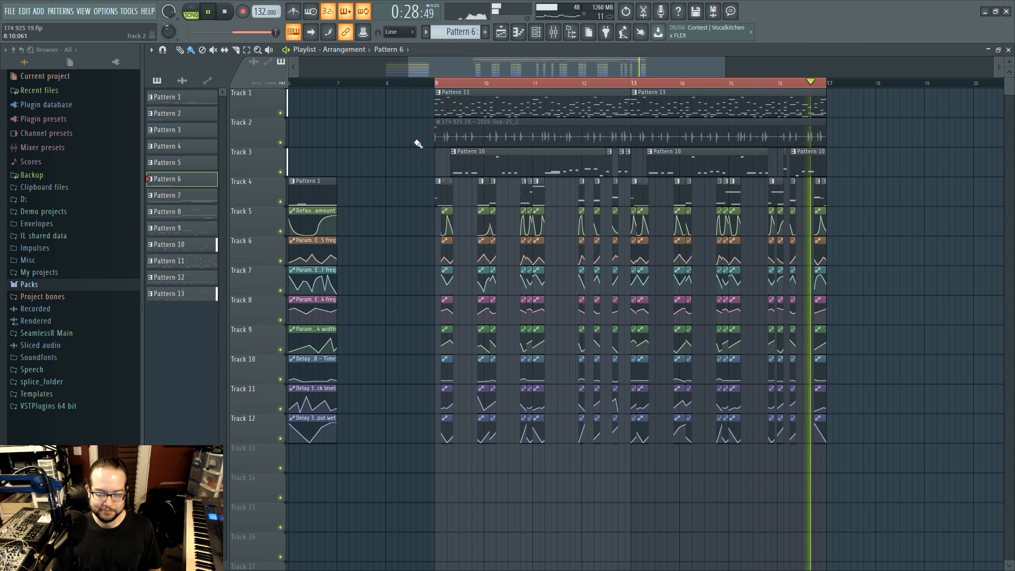
{"action": "key", "text": "space"}
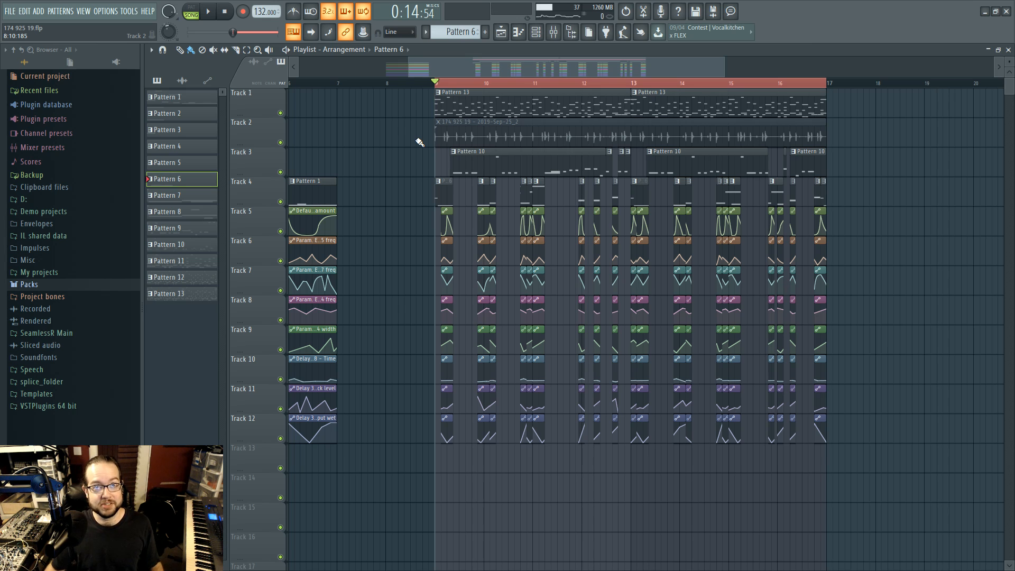
Step: Play the full-length Pattern 1 phrase and its automation clips from bar 5
{"action": "scroll", "coordinate": [420, 142], "scroll_direction": "left", "scroll_amount": 3}
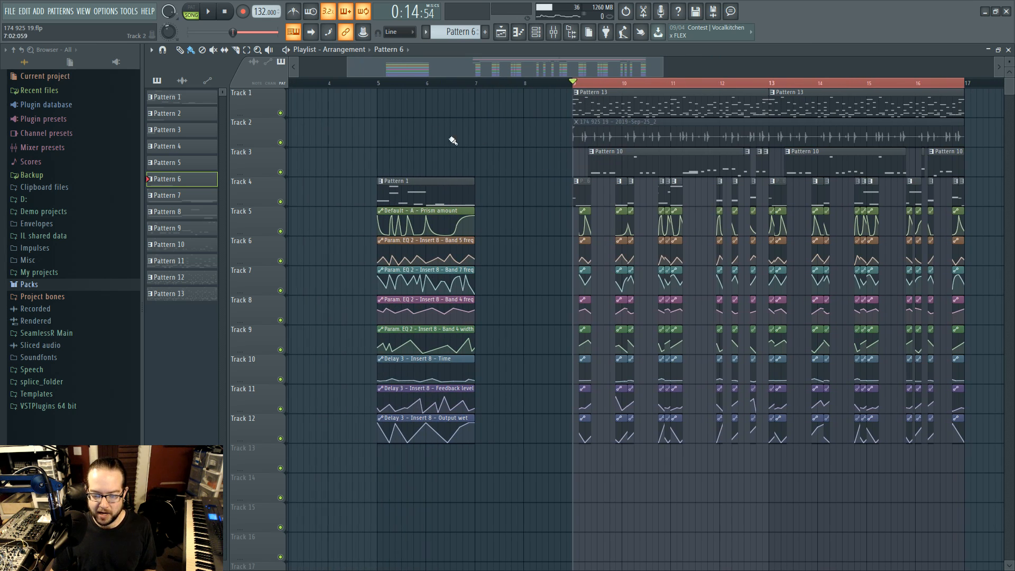
{"action": "left_click", "coordinate": [379, 87]}
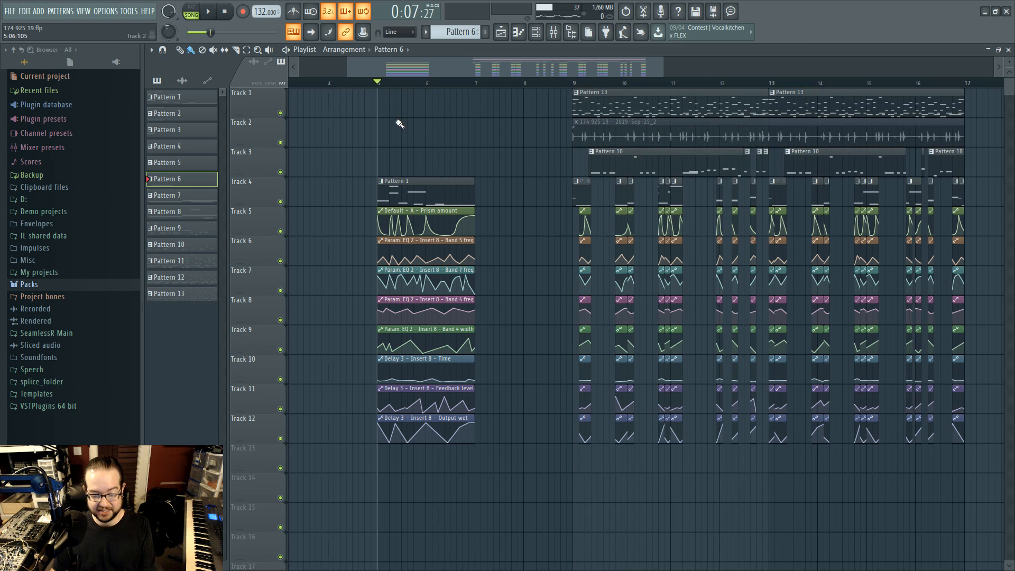
{"action": "key", "text": "space"}
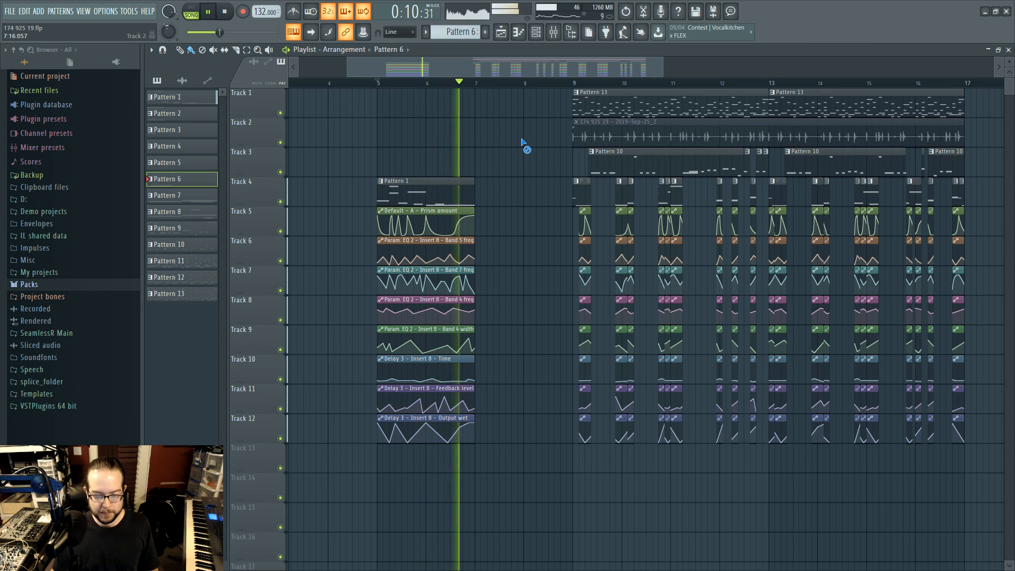
{"action": "key", "text": "space"}
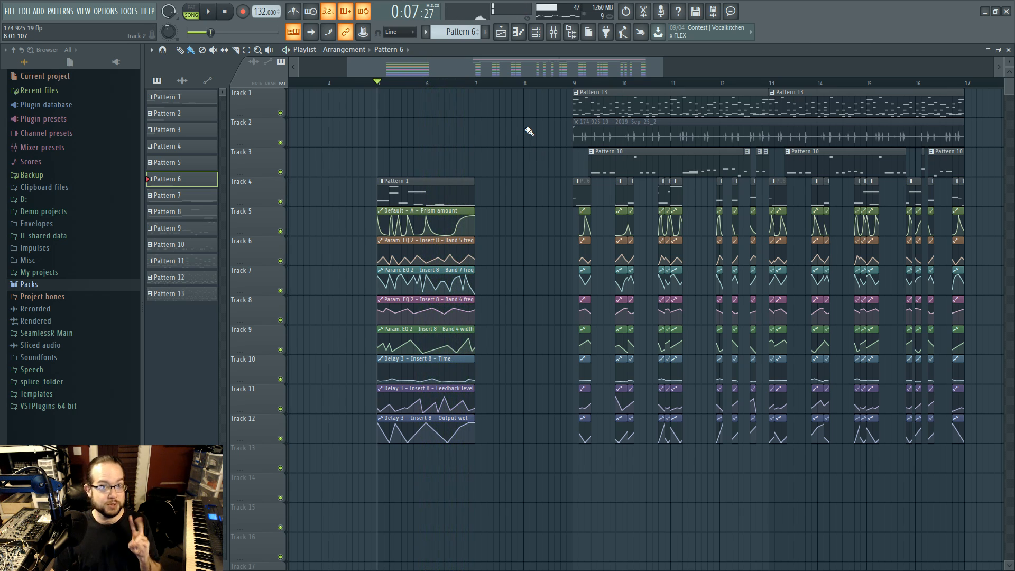
Step: Play the arrangement from 9:15 and examine the short pattern and automation slices on Tracks 4 to 12 around bar 10
{"action": "left_click", "coordinate": [616, 83]}
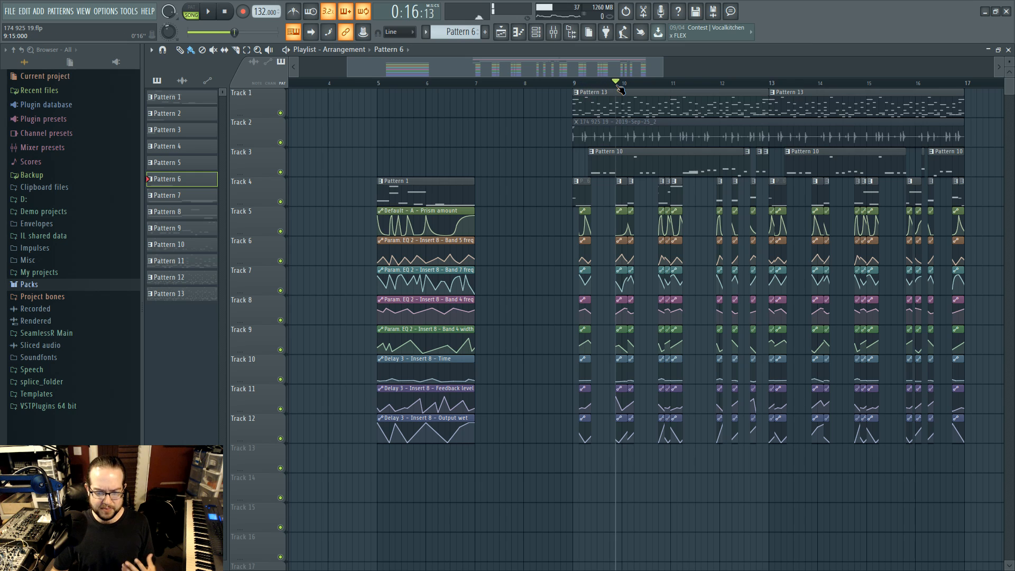
{"action": "key", "text": "space"}
{"action": "key", "text": "space"}
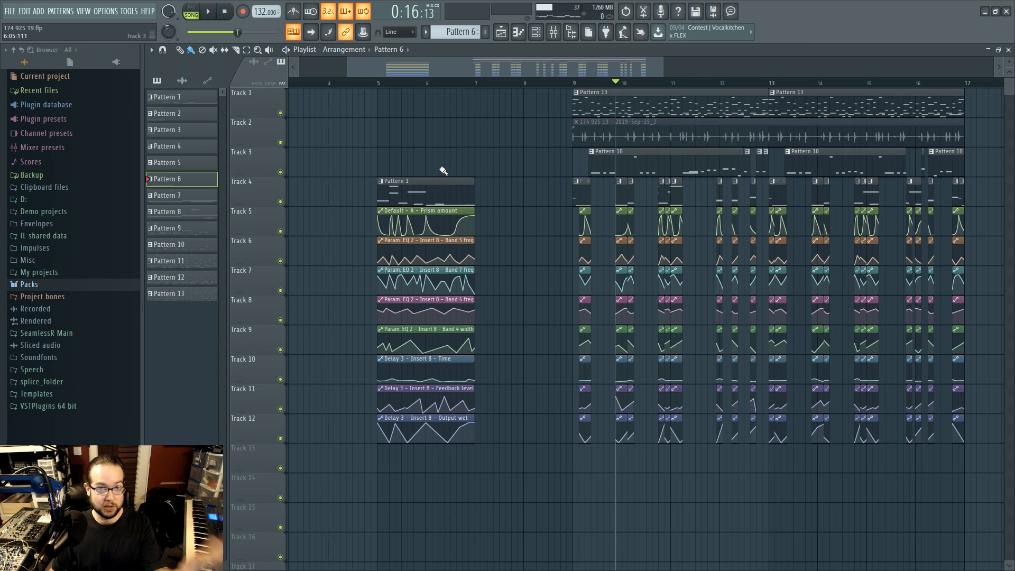
{"action": "scroll", "coordinate": [632, 337], "scroll_direction": "up", "scroll_amount": 2}
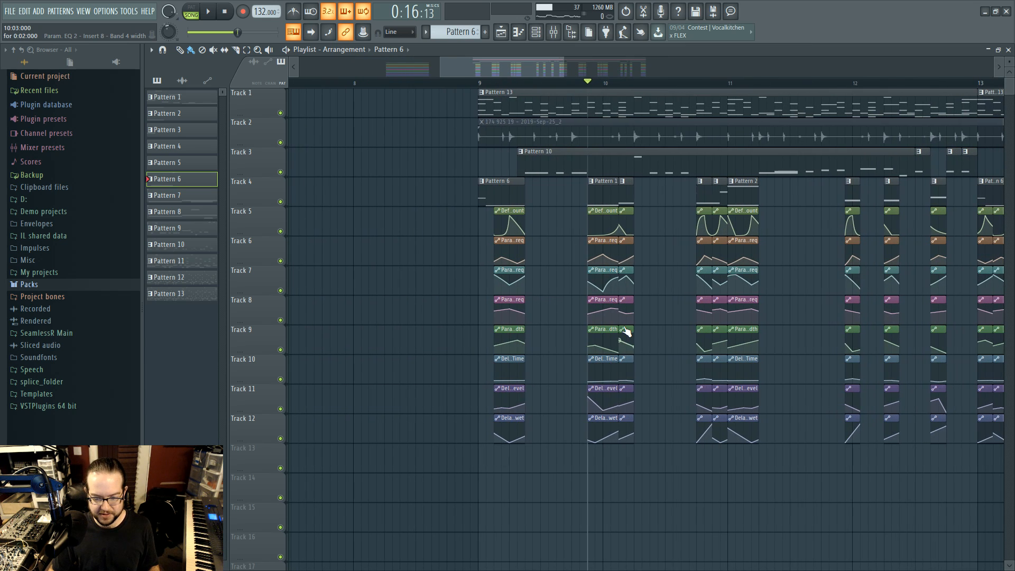
{"action": "scroll", "coordinate": [476, 262], "scroll_direction": "up", "scroll_amount": 2}
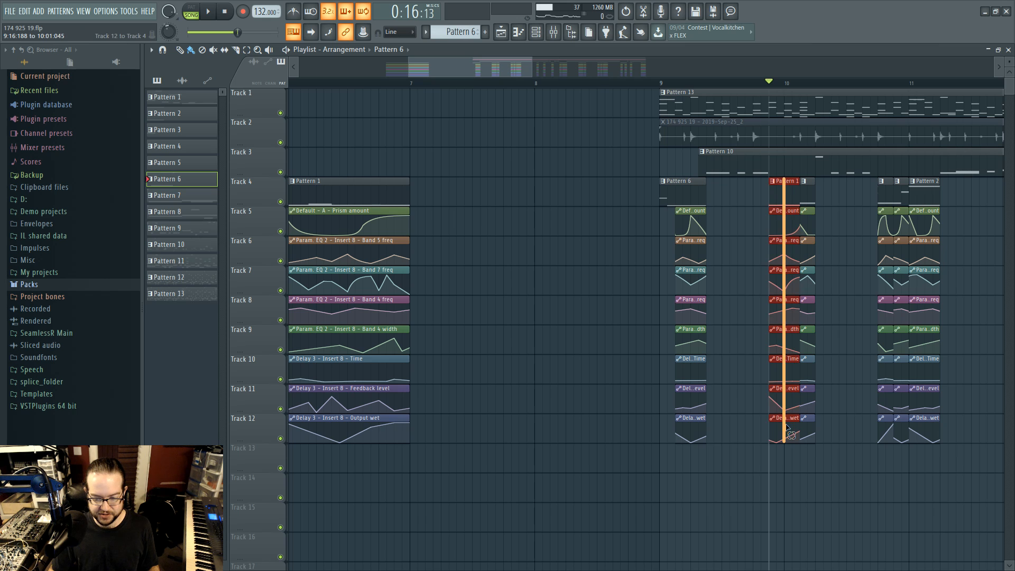
{"action": "scroll", "coordinate": [581, 262], "scroll_direction": "right", "scroll_amount": 3}
{"action": "scroll", "coordinate": [728, 253], "scroll_direction": "up", "scroll_amount": 2}
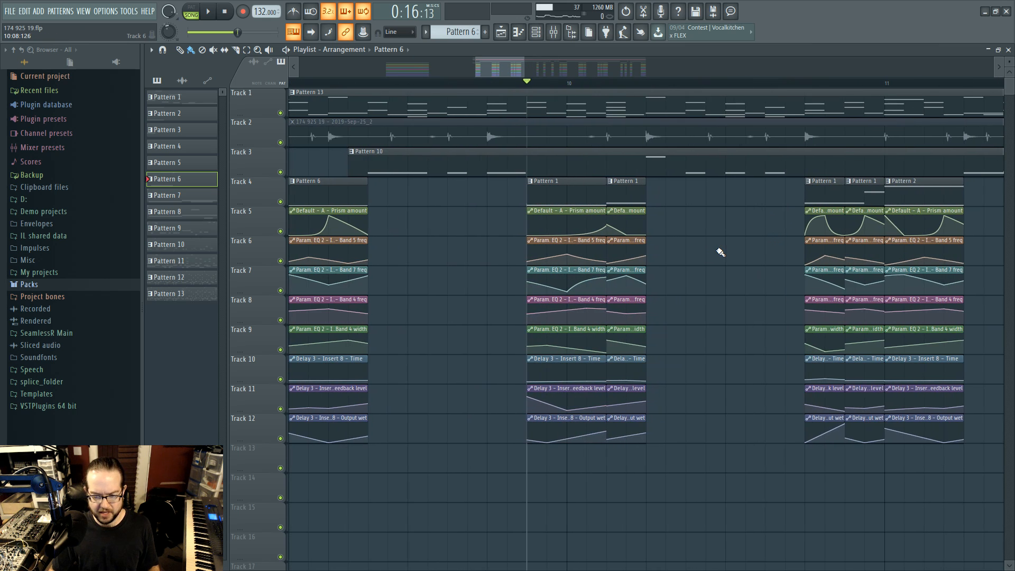
Step: Audition the full-length Pattern 1 phrase between bars 5 and 7 from several start points, finishing from 5:03
{"action": "scroll", "coordinate": [716, 264], "scroll_direction": "down", "scroll_amount": 4}
{"action": "scroll", "coordinate": [634, 296], "scroll_direction": "left", "scroll_amount": 3}
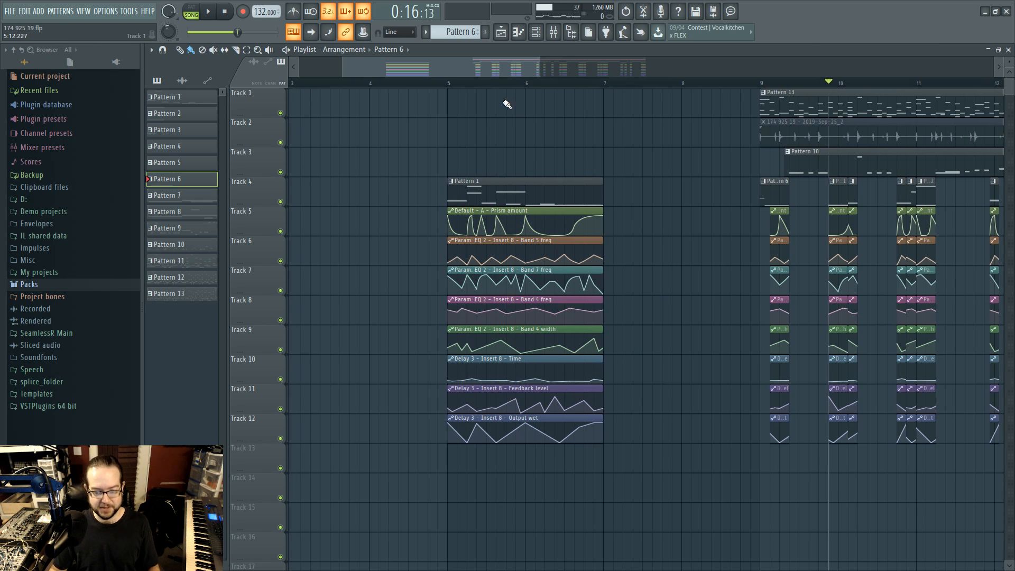
{"action": "left_click", "coordinate": [502, 84]}
{"action": "key", "text": "space"}
{"action": "left_click", "coordinate": [487, 84]}
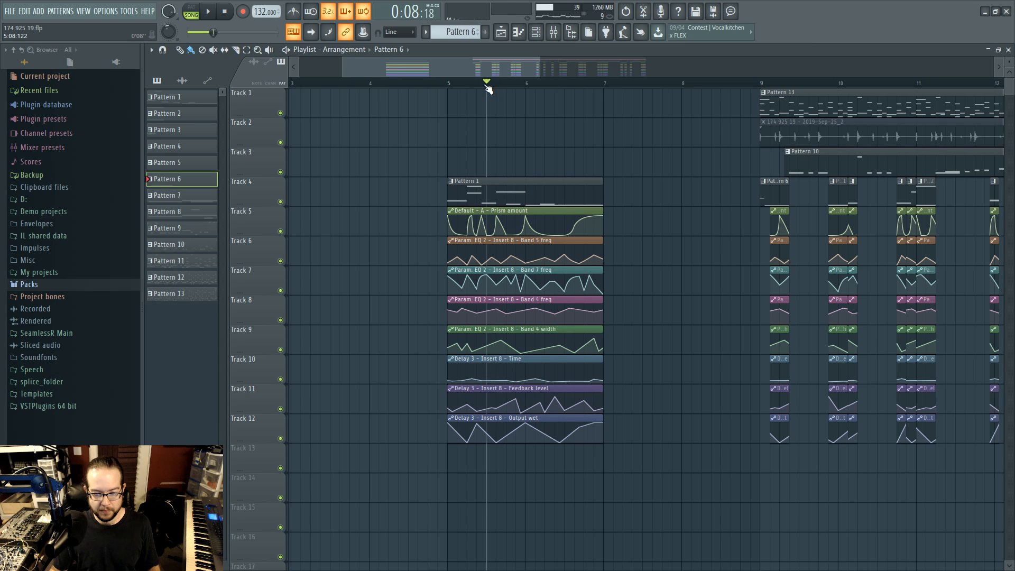
{"action": "left_click", "coordinate": [478, 84]}
{"action": "left_click", "coordinate": [549, 83]}
{"action": "left_click", "coordinate": [458, 83]}
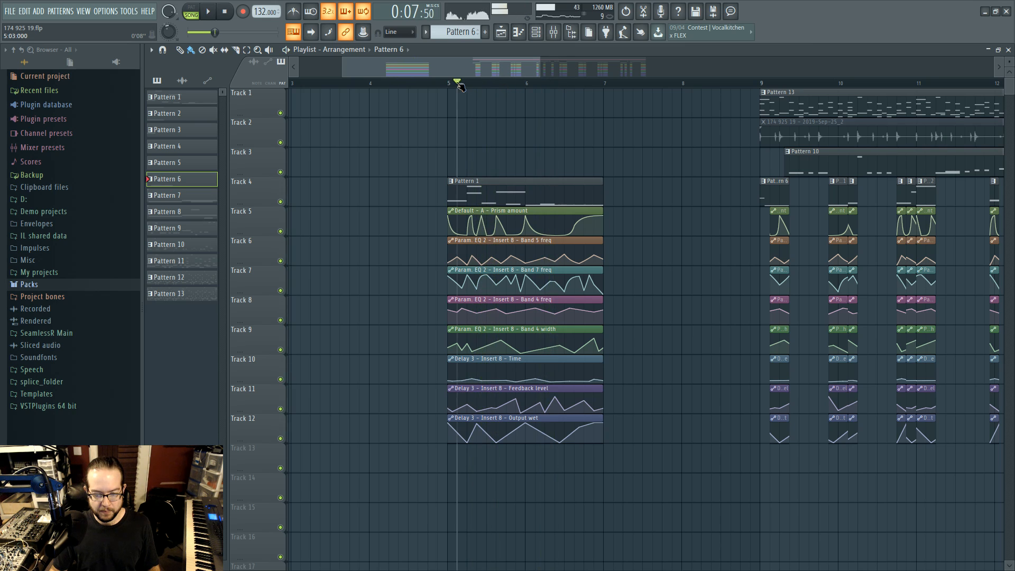
{"action": "key", "text": "space"}
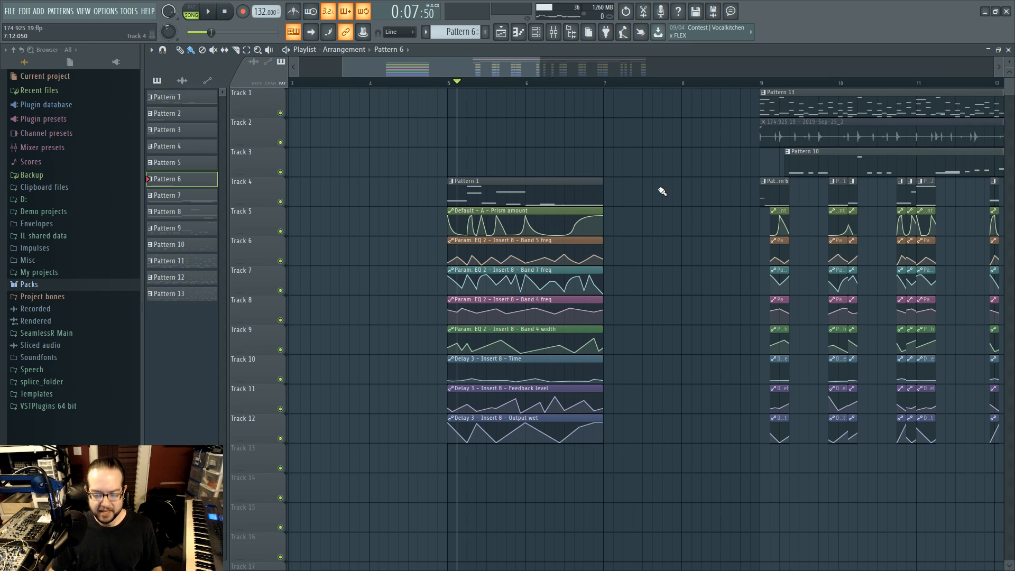
Step: Place the playhead at 10:13 and try slipping the content of the Track 6 Band 5 freq clip that starts at 9:15
{"action": "left_click_drag", "start_coordinate": [662, 191], "coordinate": [323, 220]}
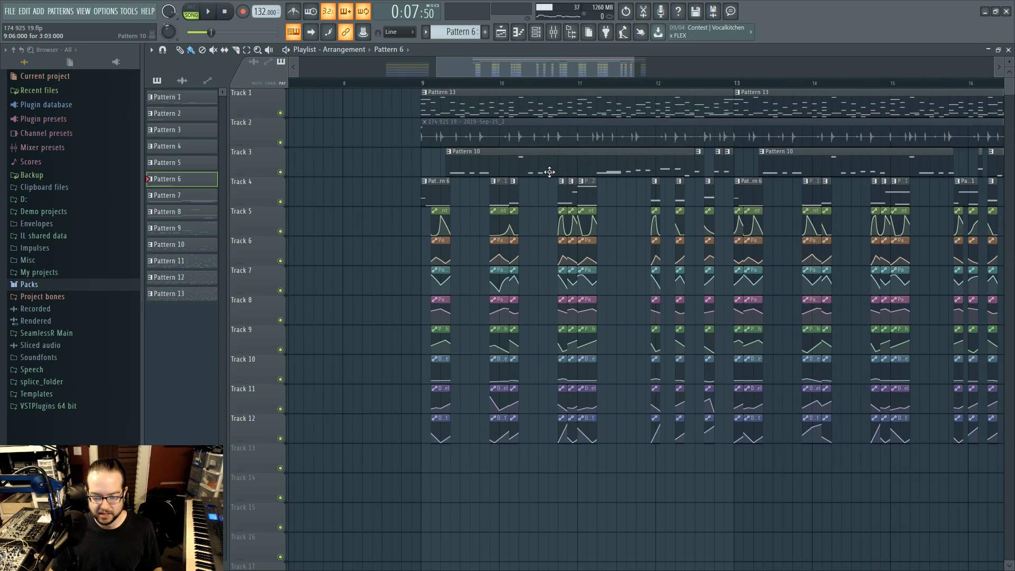
{"action": "left_click", "coordinate": [558, 84]}
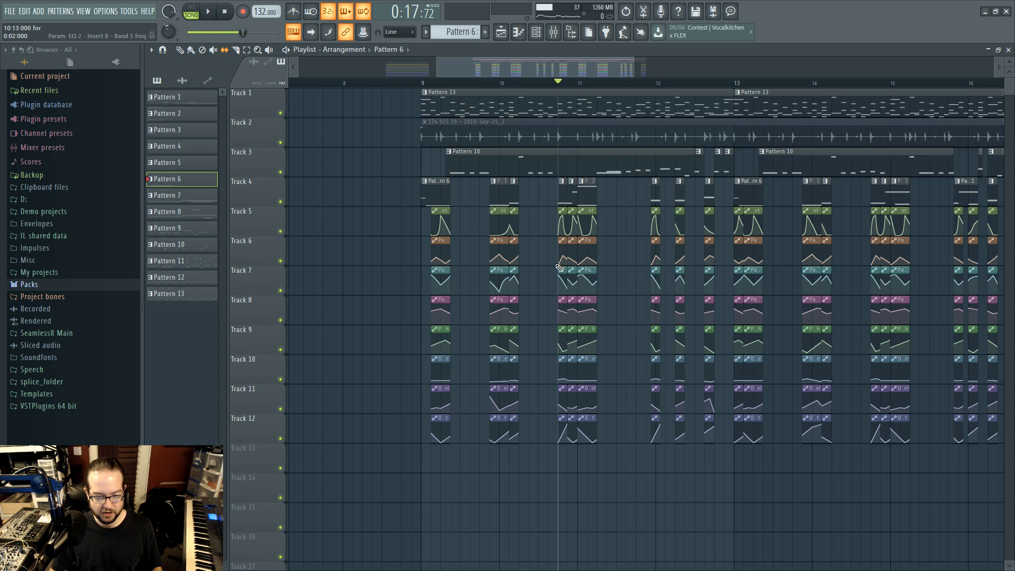
{"action": "scroll", "coordinate": [560, 268], "scroll_direction": "up", "scroll_amount": 5}
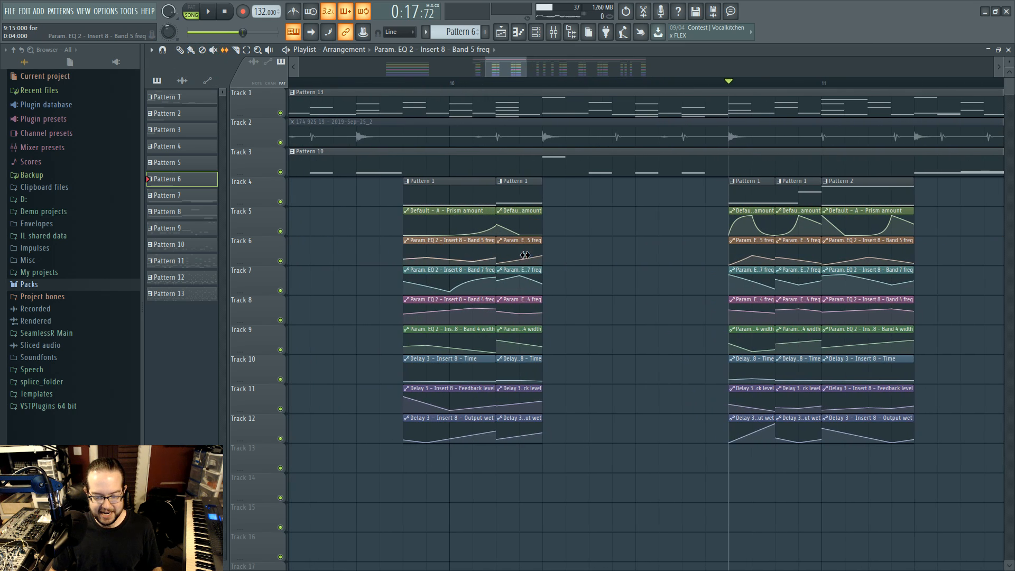
{"action": "left_click_drag", "start_coordinate": [525, 255], "coordinate": [441, 252]}
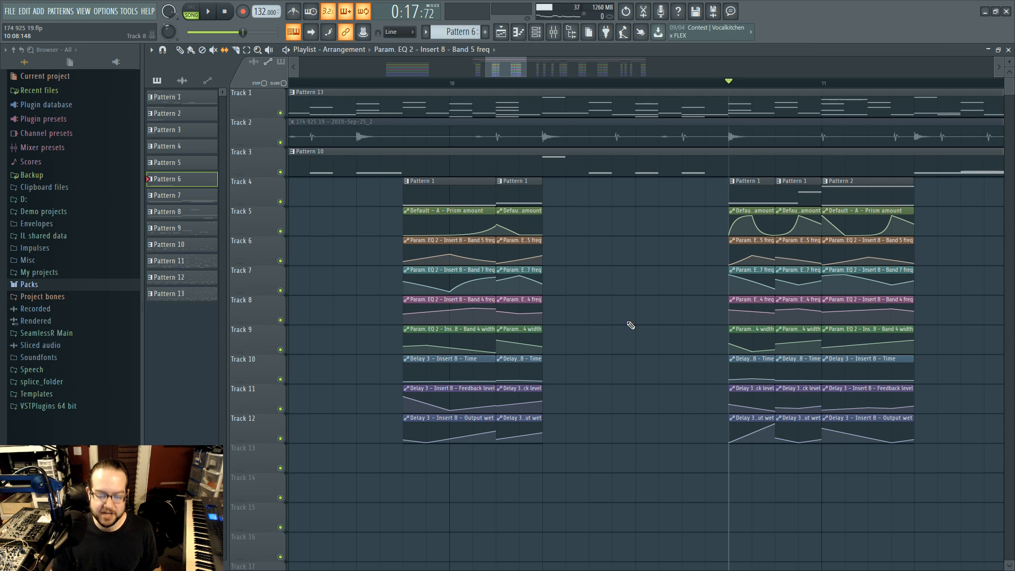
{"action": "scroll", "coordinate": [631, 325], "scroll_direction": "down", "scroll_amount": 6}
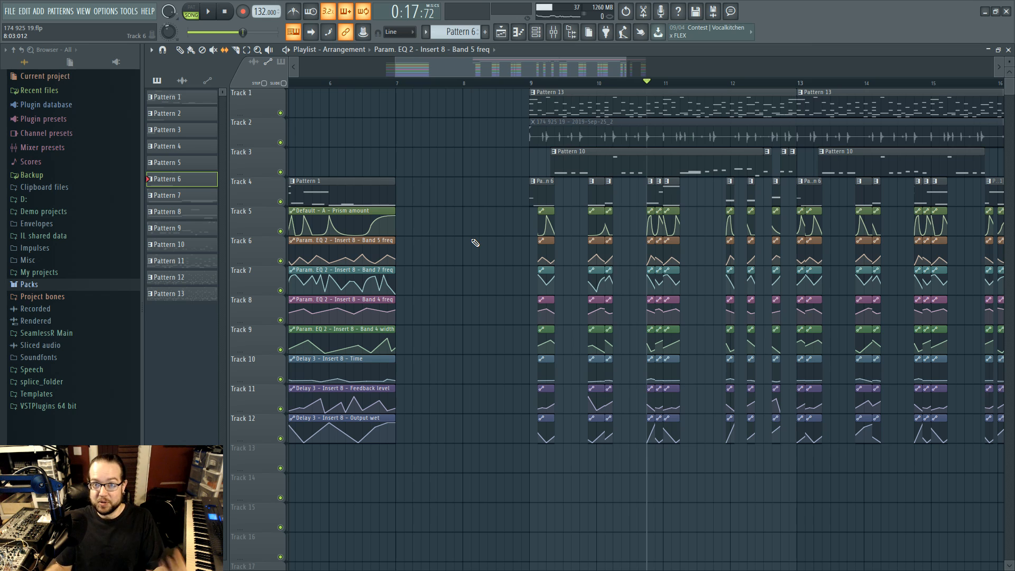
Step: Try slipping the content of the Track 5 Prism amount clip that starts at 10:13
{"action": "scroll", "coordinate": [613, 239], "scroll_direction": "up", "scroll_amount": 3}
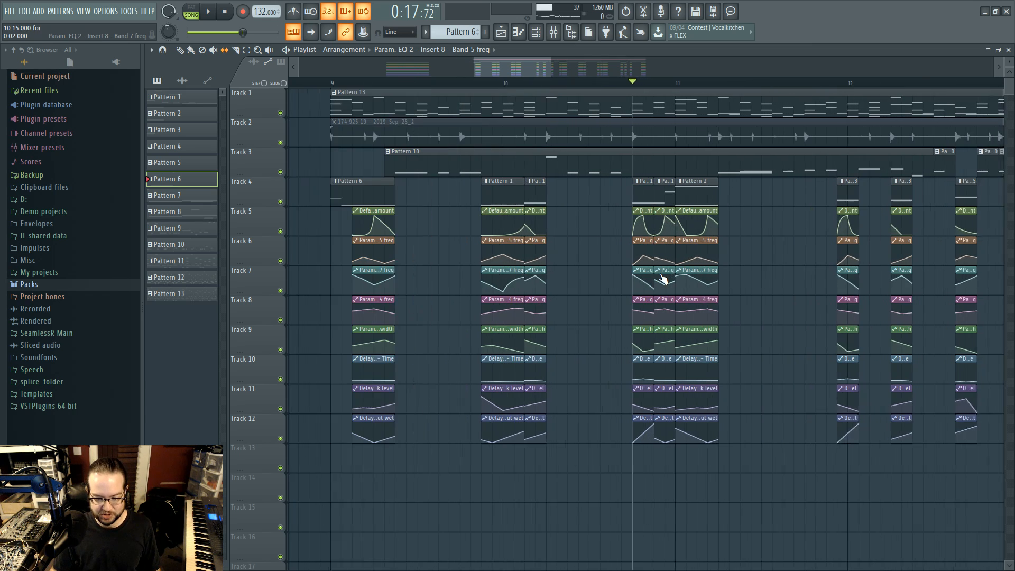
{"action": "mouse_move", "coordinate": [632, 229]}
{"action": "left_mouse_down"}
{"action": "mouse_move", "coordinate": [651, 229]}
{"action": "mouse_move", "coordinate": [643, 229]}
{"action": "left_mouse_up"}
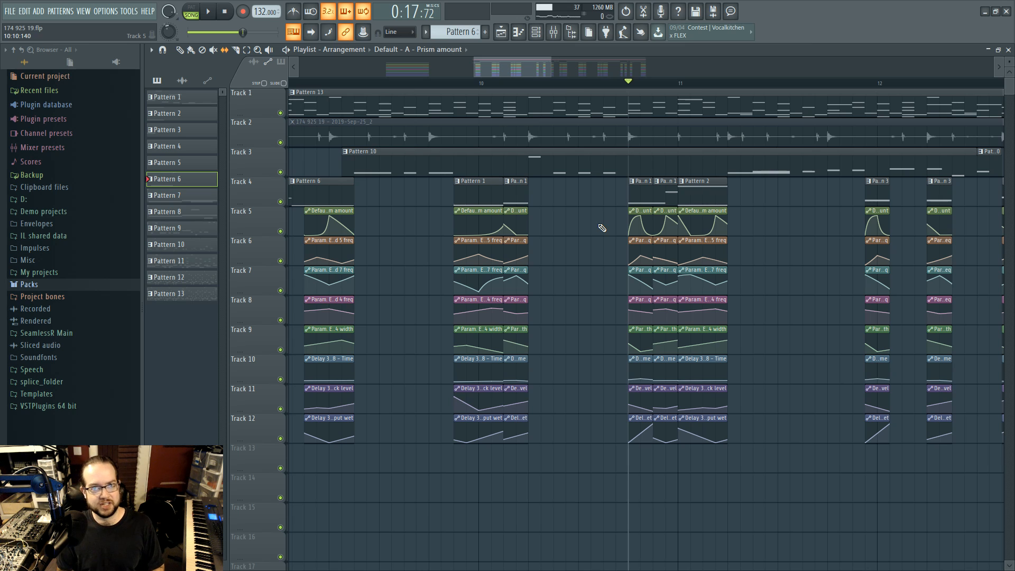
{"action": "scroll", "coordinate": [602, 228], "scroll_direction": "down", "scroll_amount": 4}
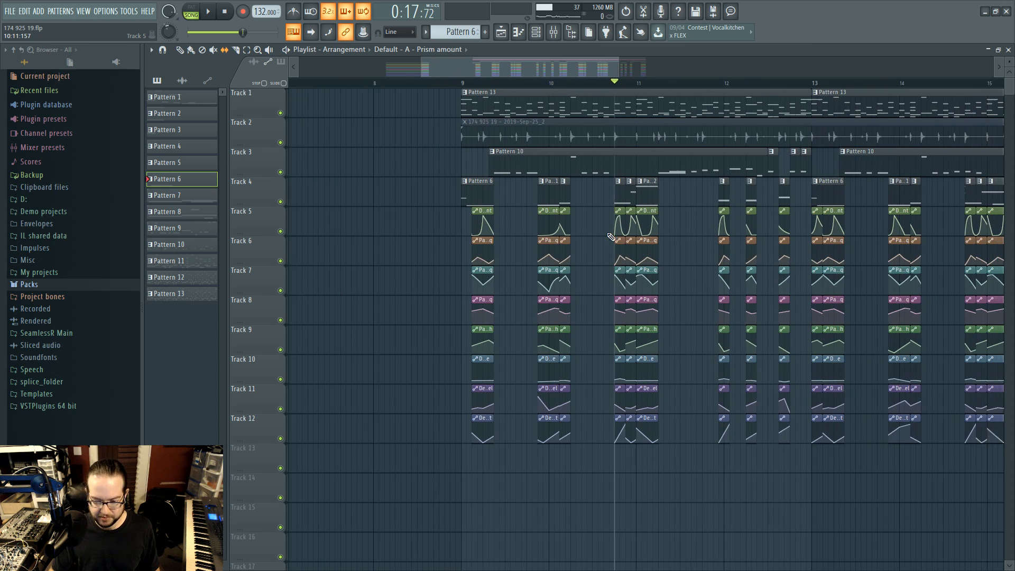
{"action": "mouse_move", "coordinate": [458, 189]}
{"action": "left_mouse_down"}
{"action": "mouse_move", "coordinate": [362, 214]}
{"action": "mouse_move", "coordinate": [373, 219]}
{"action": "mouse_move", "coordinate": [371, 232]}
{"action": "left_mouse_up"}
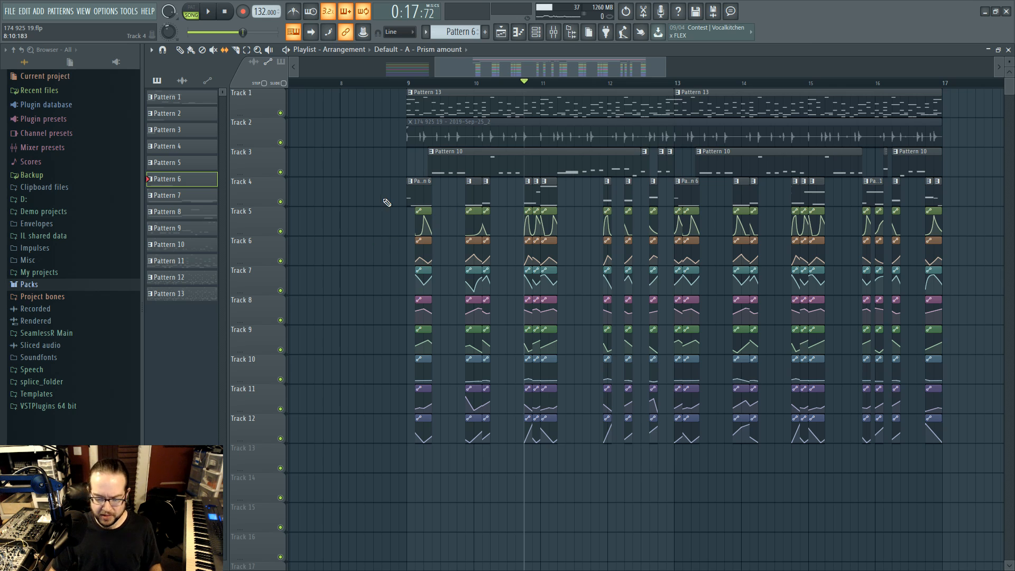
Step: Move the playhead to bar 9 and open the mixer and the channel rack
{"action": "left_click", "coordinate": [407, 83]}
{"action": "left_click", "coordinate": [553, 32]}
{"action": "left_click", "coordinate": [536, 31]}
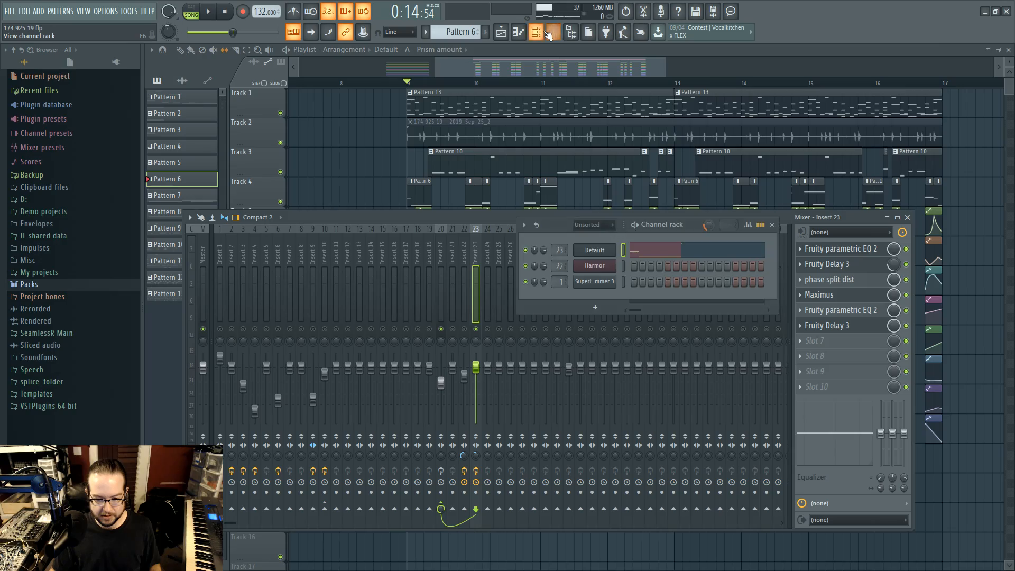
Step: Add a new Harmor instance and display its Timbre 1 harmonic level curve across the full harmonic range
{"action": "key", "text": "F8"}
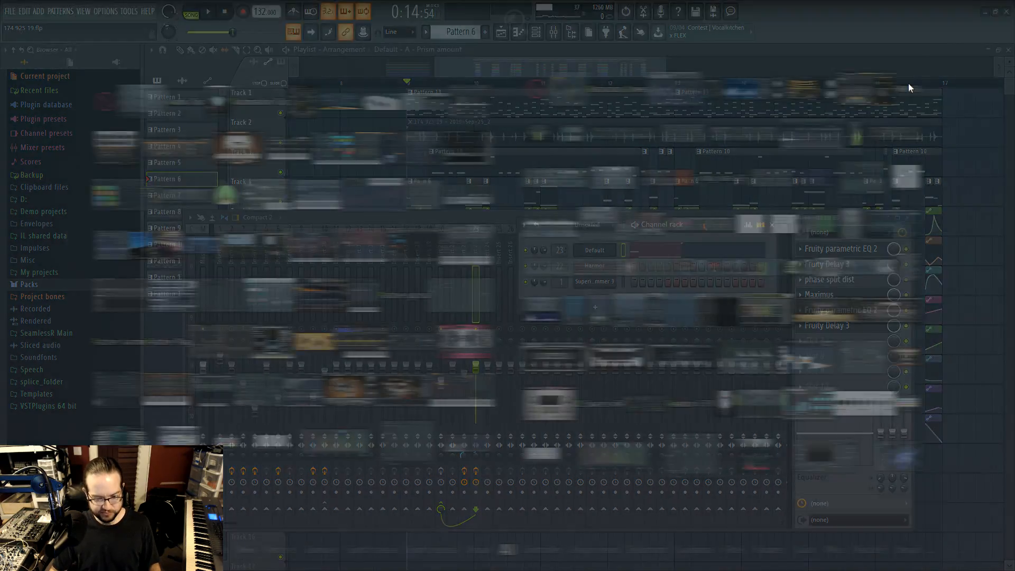
{"action": "left_click", "coordinate": [335, 244]}
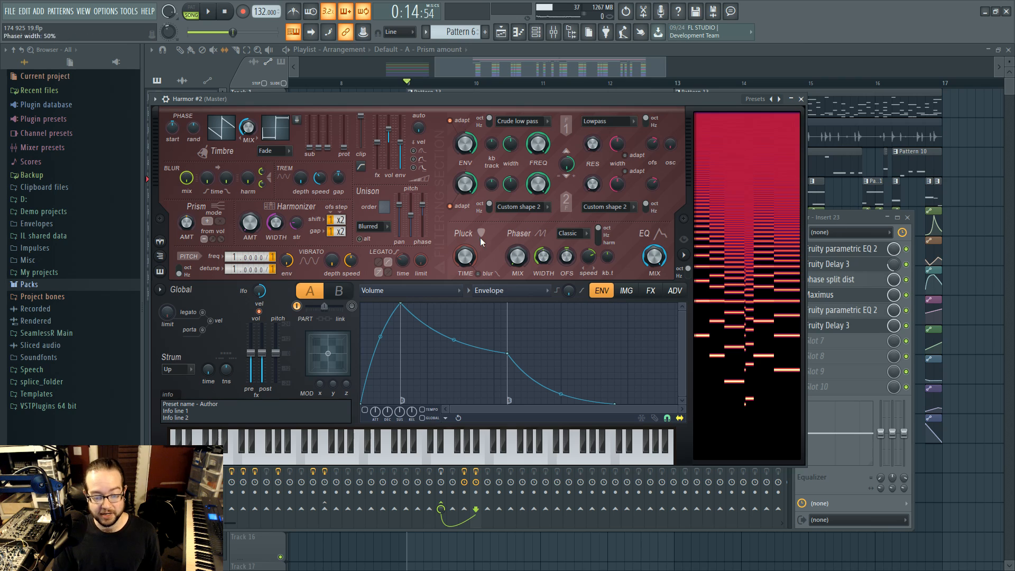
{"action": "left_click", "coordinate": [220, 128]}
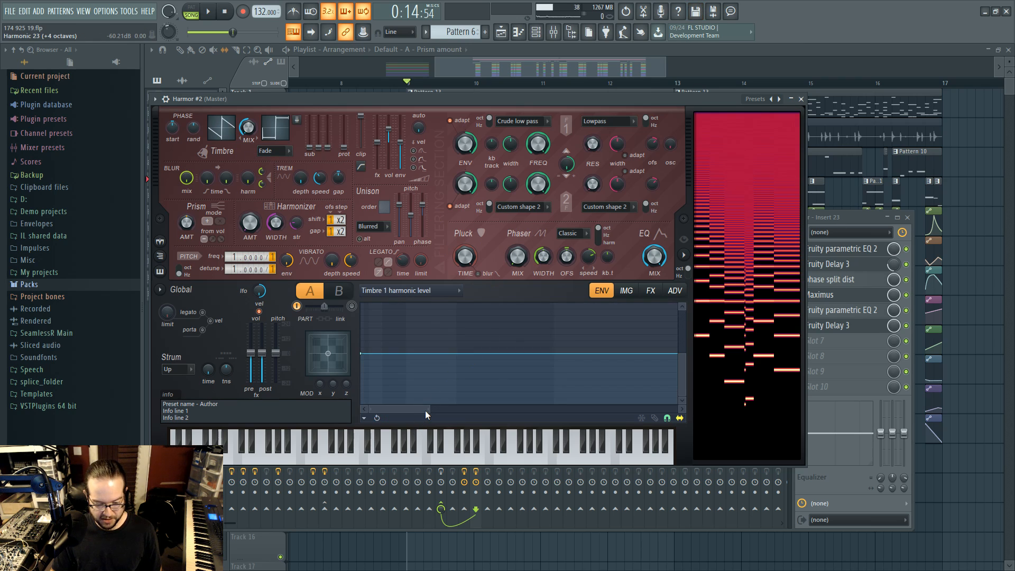
{"action": "left_click_drag", "start_coordinate": [426, 412], "coordinate": [696, 410]}
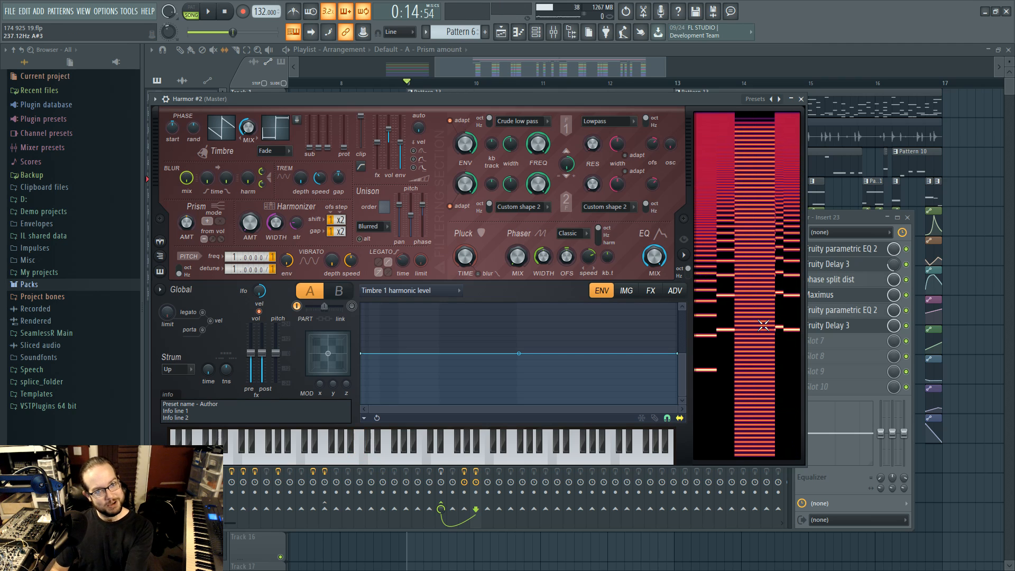
Step: Toggle the new Harmor's octave and Hz scale options and raise its Phaser mix
{"action": "left_click", "coordinate": [183, 268]}
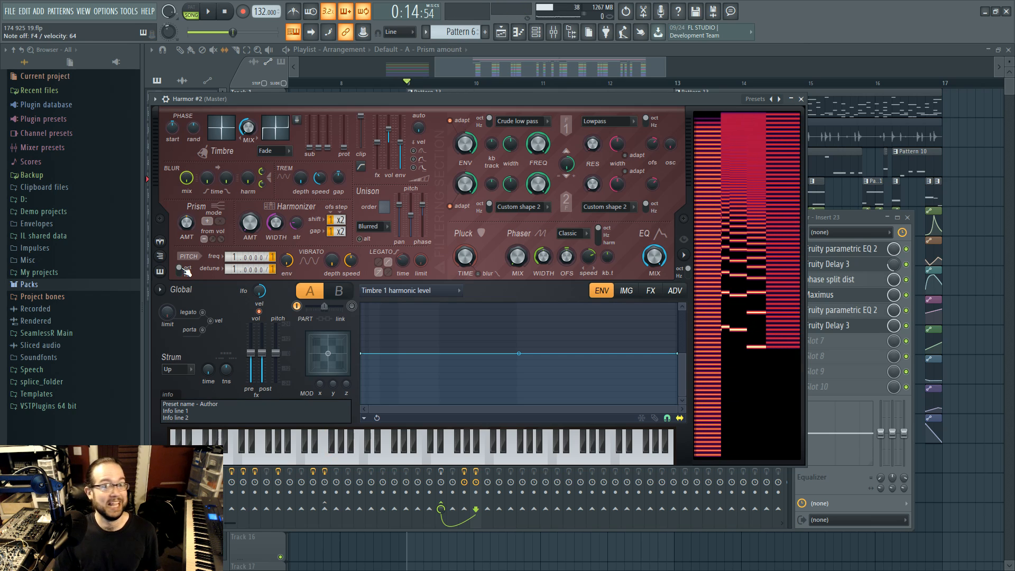
{"action": "left_click", "coordinate": [689, 272]}
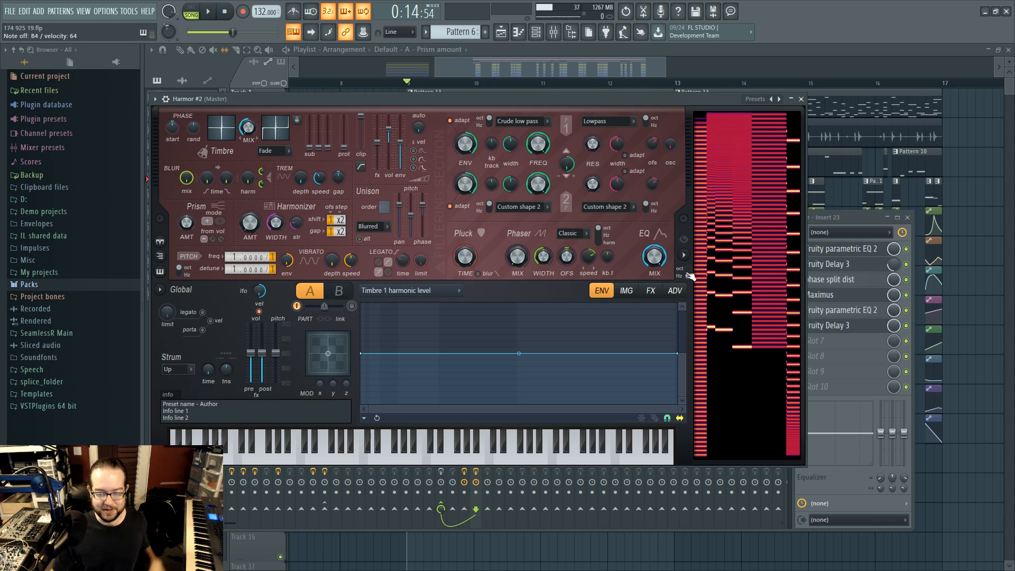
{"action": "left_click", "coordinate": [689, 274]}
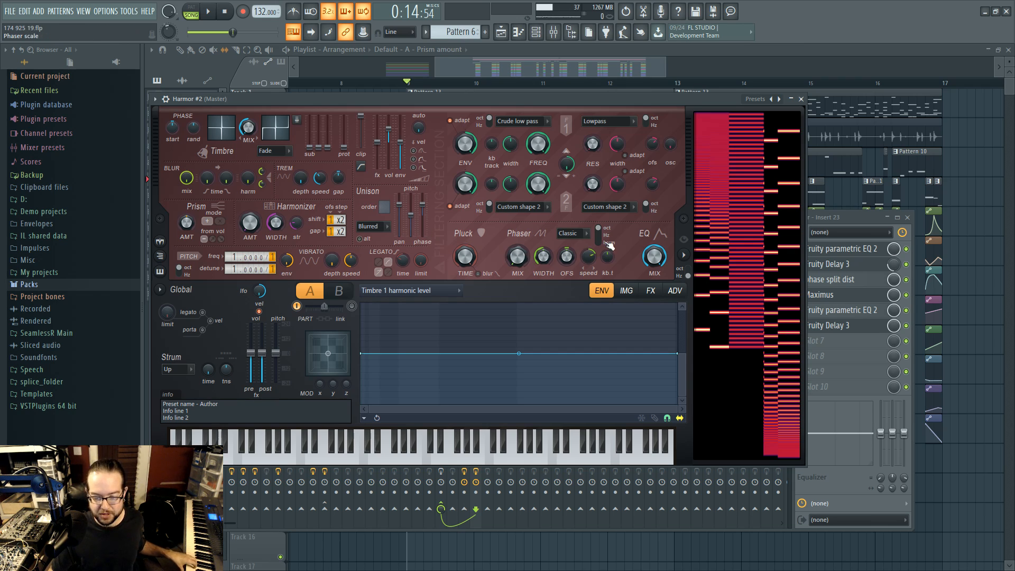
{"action": "left_click_drag", "start_coordinate": [516, 255], "coordinate": [517, 211]}
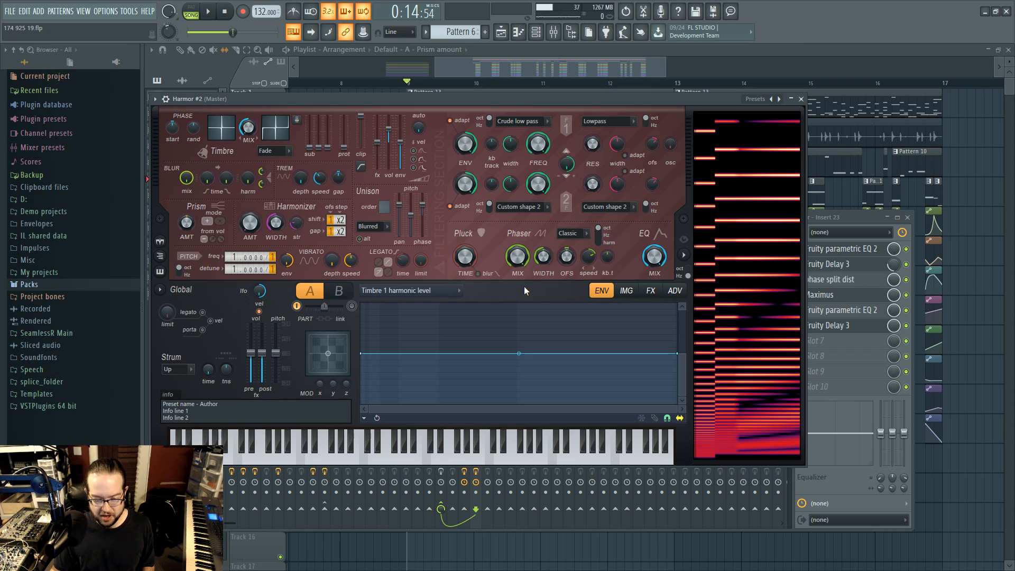
Step: Close the new Harmor, open the Default channel's synth and play the arrangement briefly
{"action": "left_click", "coordinate": [801, 99]}
{"action": "left_click", "coordinate": [597, 251]}
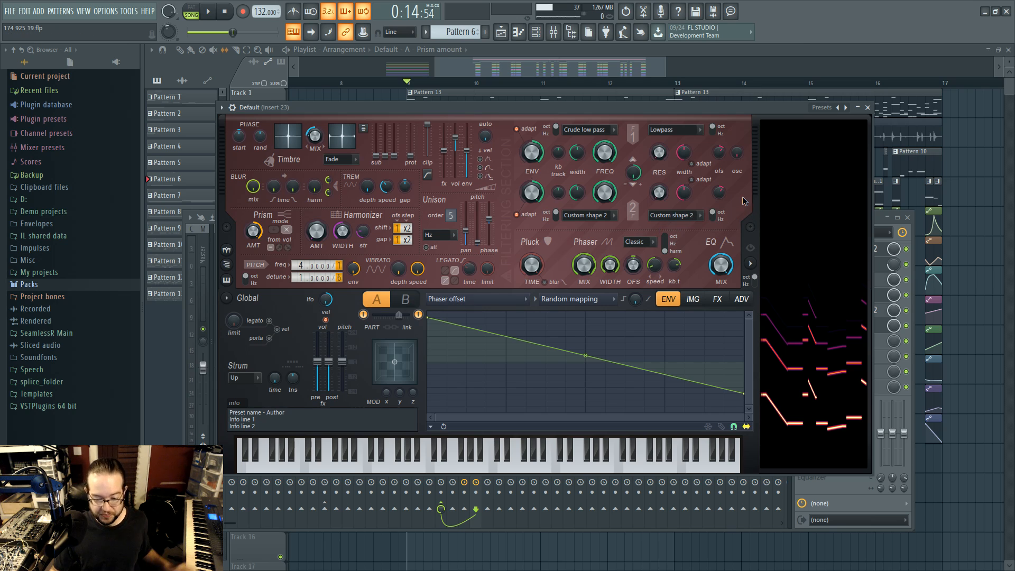
{"action": "key", "text": "space"}
{"action": "key", "text": "space"}
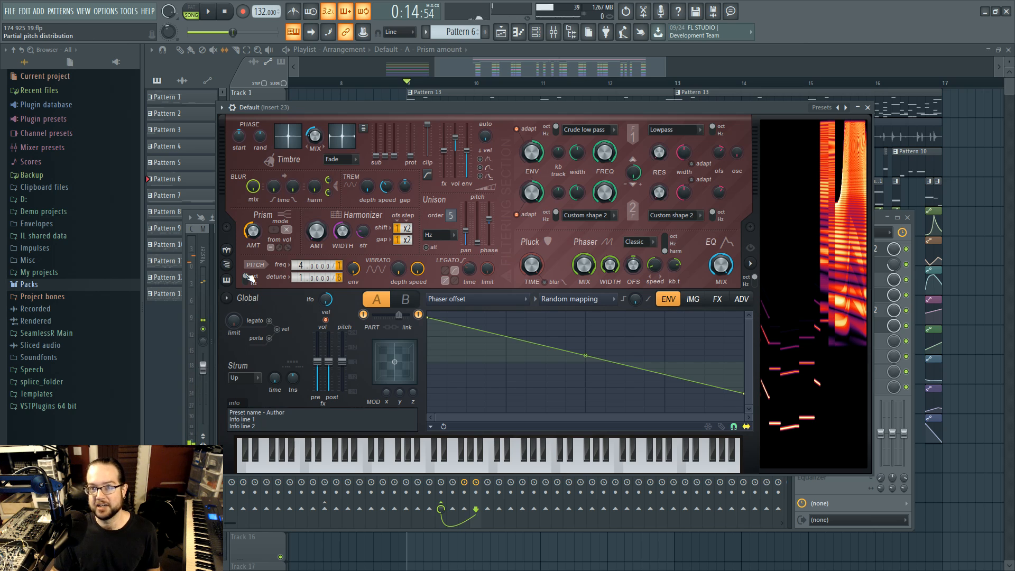
Step: Compare the settings of parts A and B, and audition part A with part B disabled
{"action": "left_click", "coordinate": [398, 305]}
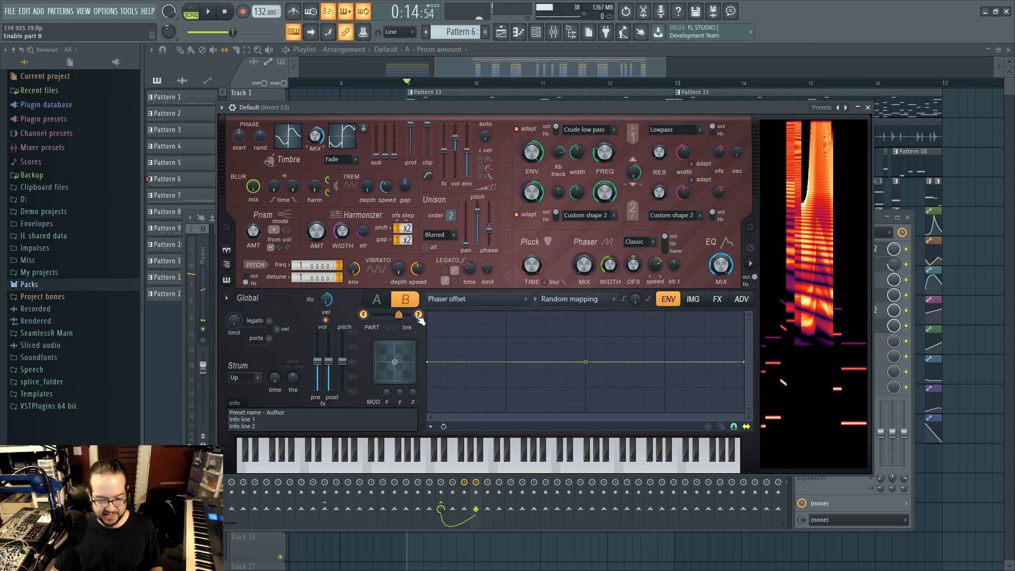
{"action": "left_click", "coordinate": [376, 300]}
{"action": "key", "text": "space"}
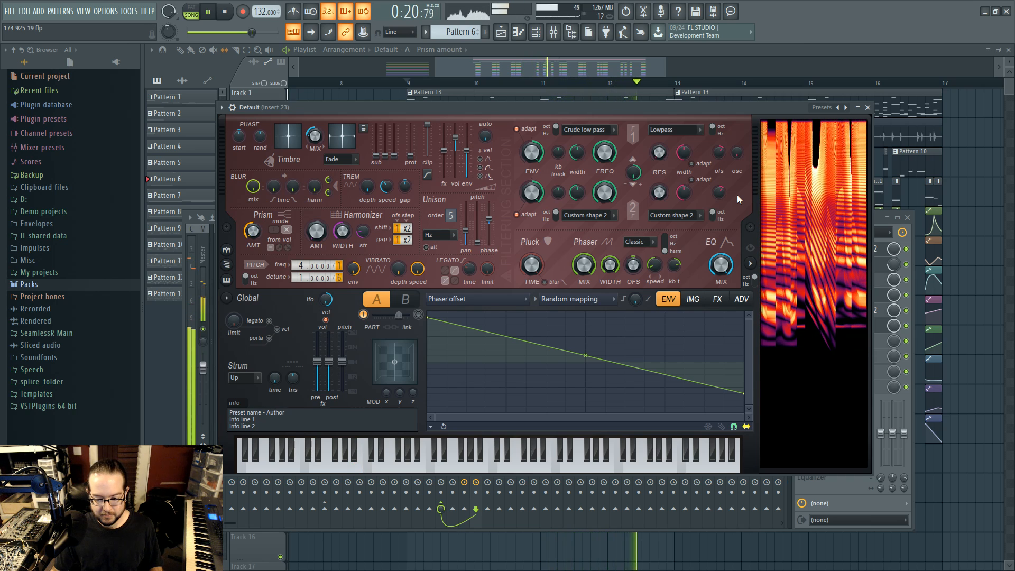
{"action": "key", "text": "space"}
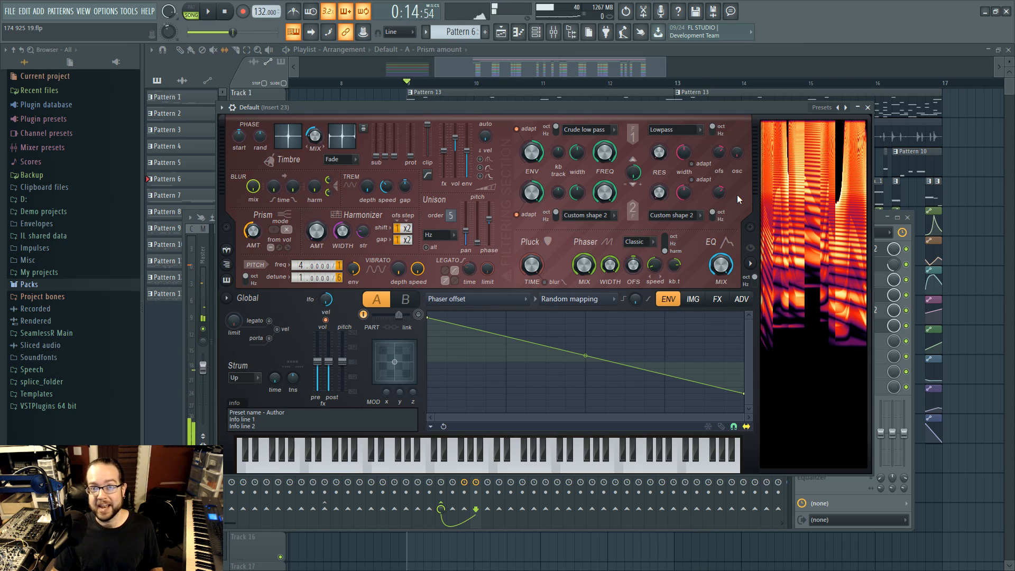
Step: Audition the arrangement with part B on display, and disable part A to isolate part B
{"action": "left_click", "coordinate": [405, 300]}
{"action": "key", "text": "space"}
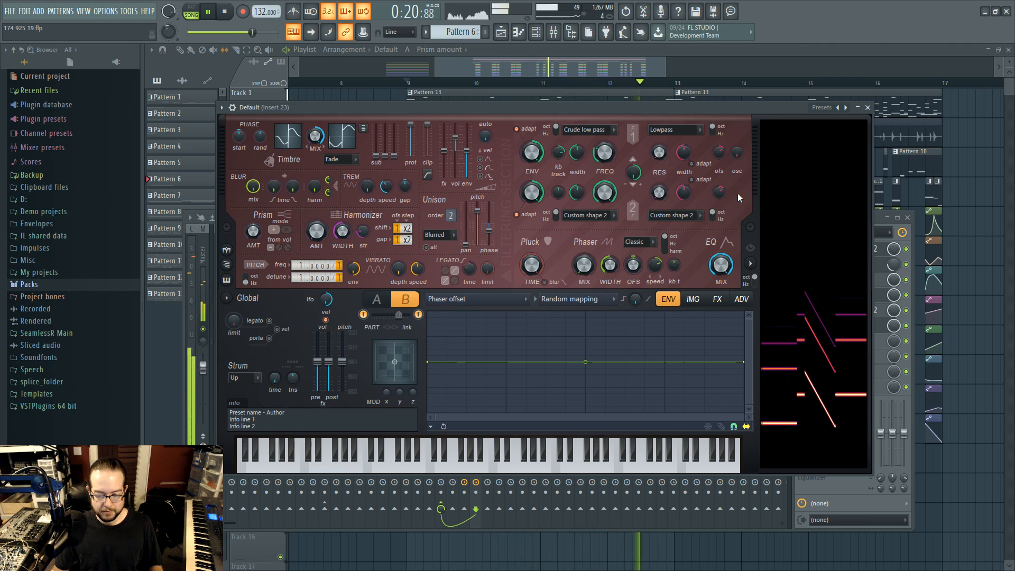
{"action": "key", "text": "space"}
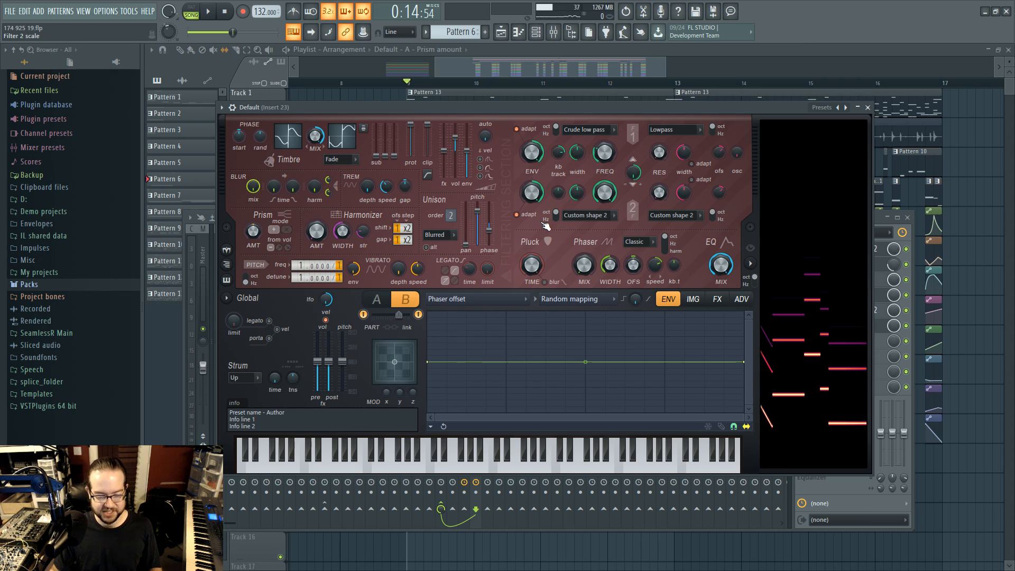
{"action": "left_click", "coordinate": [363, 315]}
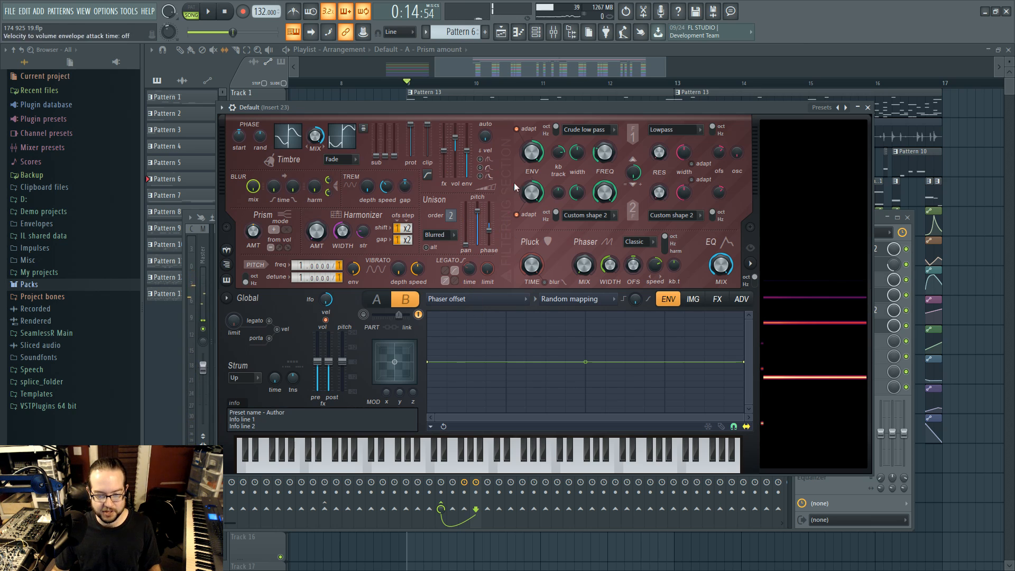
Step: Display the Global EQ and compare its curves for parts A and B
{"action": "left_click", "coordinate": [454, 299]}
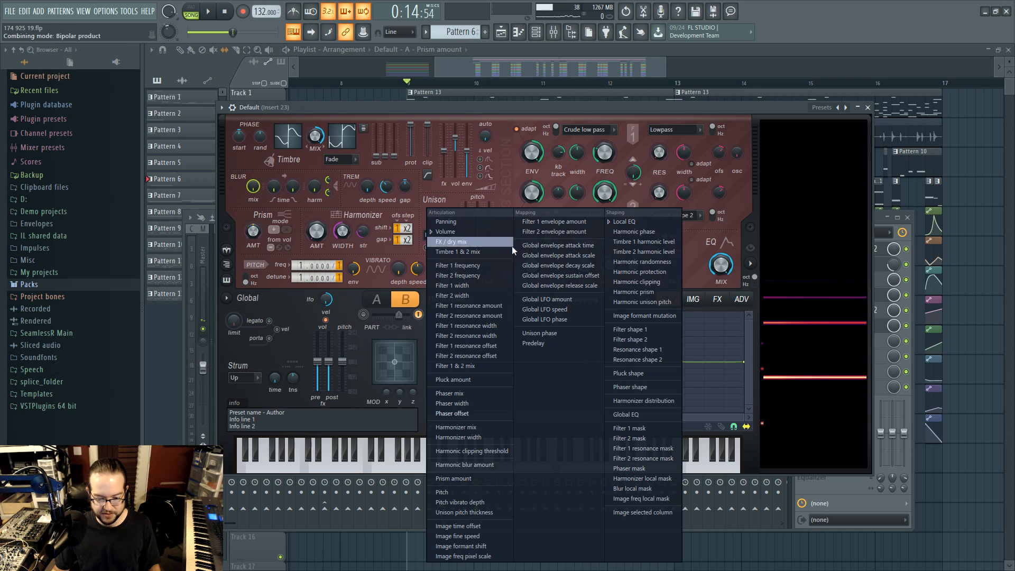
{"action": "left_click", "coordinate": [645, 116]}
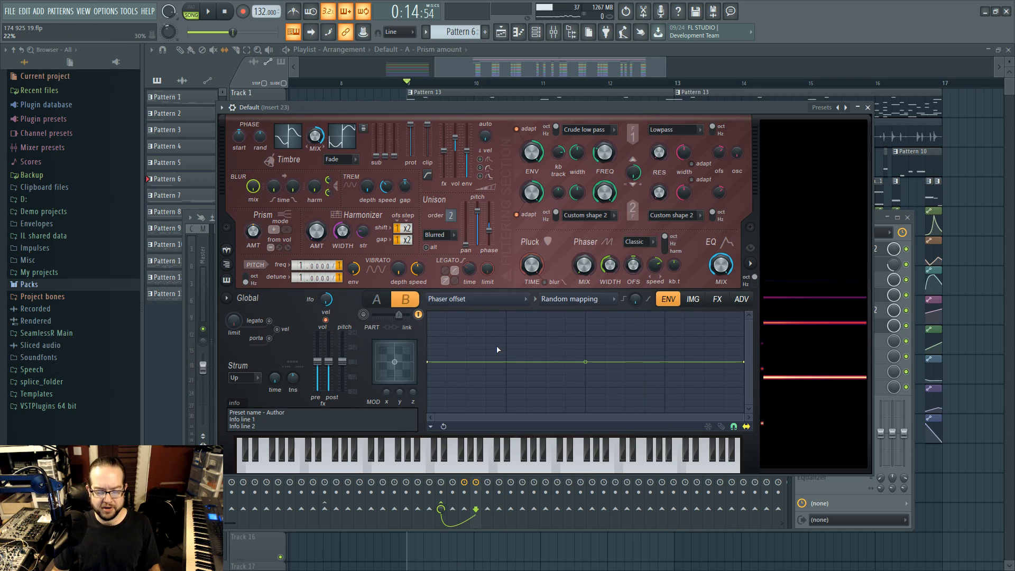
{"action": "left_click", "coordinate": [718, 265]}
{"action": "left_click", "coordinate": [376, 299]}
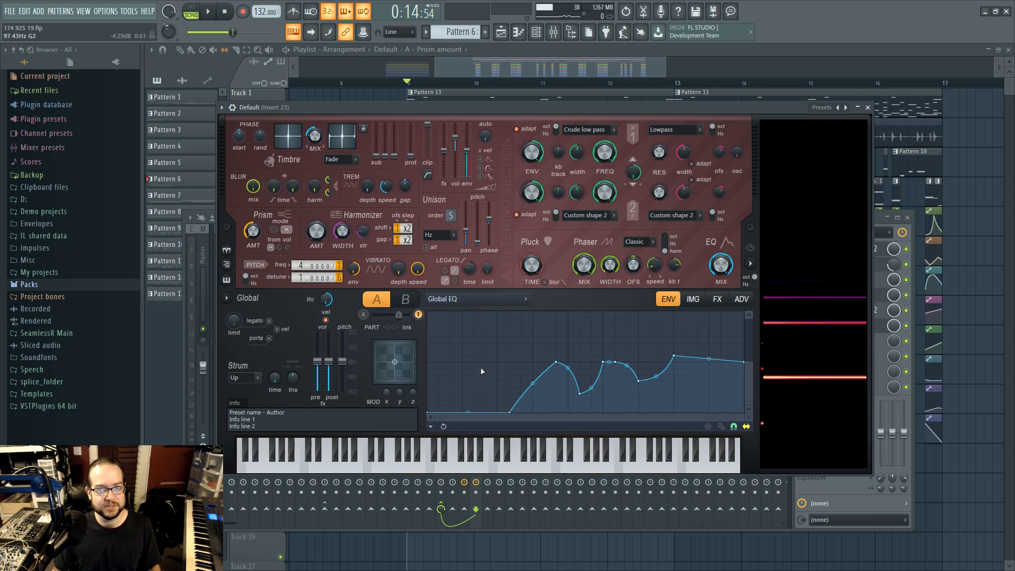
{"action": "left_click", "coordinate": [403, 302]}
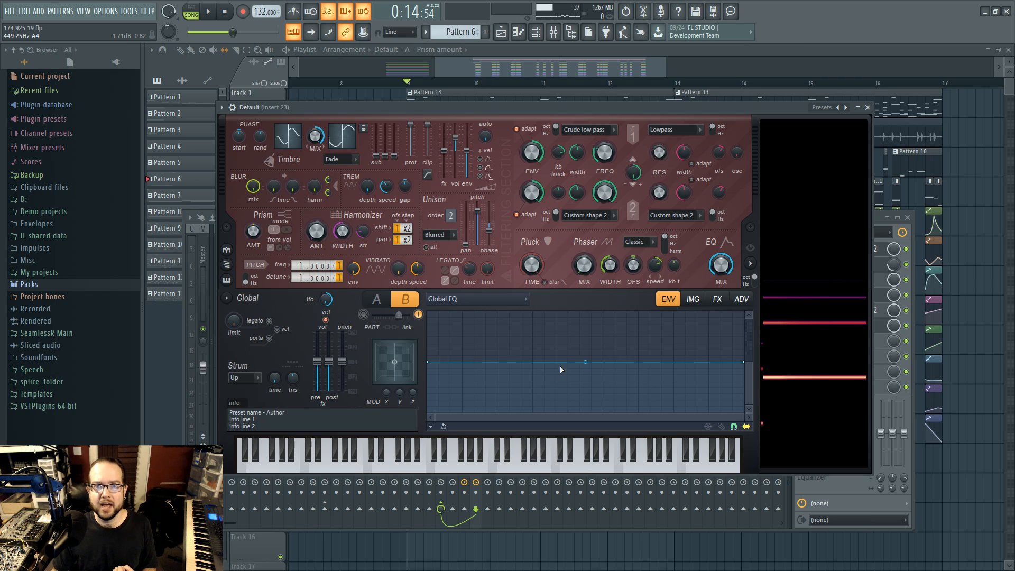
{"action": "left_click", "coordinate": [379, 303]}
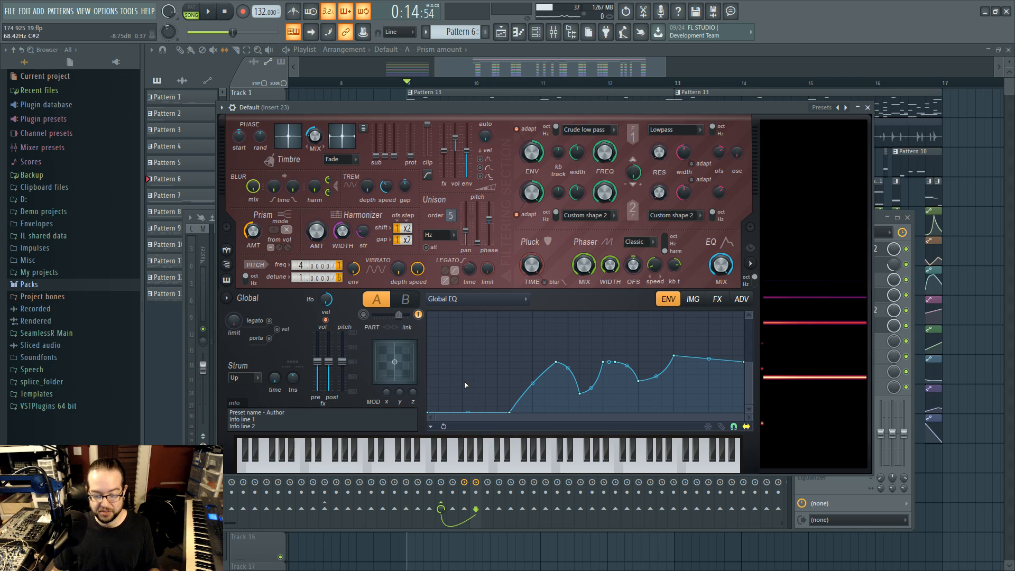
Step: Set the Rubber distortion mix to 100%, re-enable part A and audition the arrangement
{"action": "left_click", "coordinate": [717, 299]}
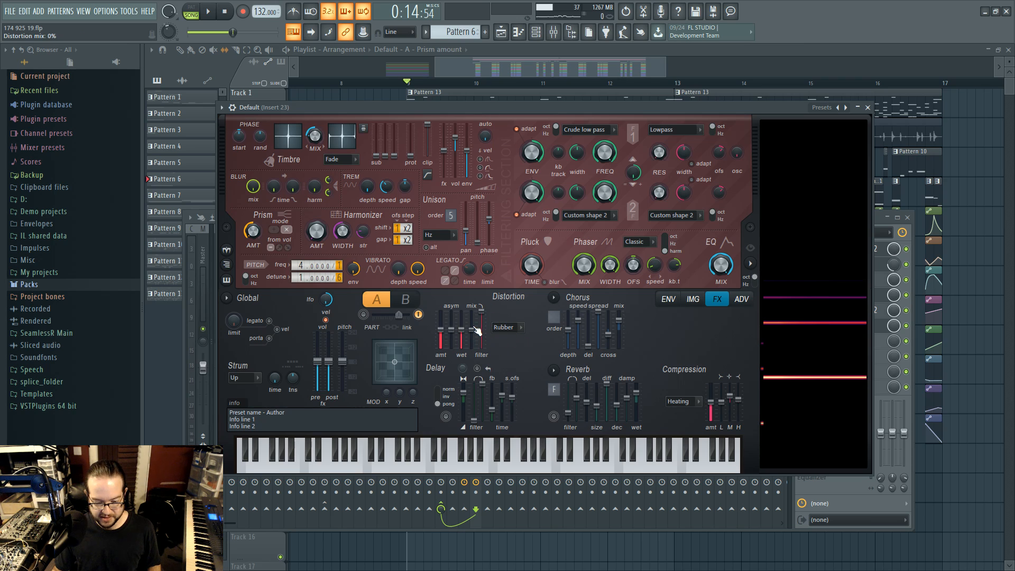
{"action": "left_click_drag", "start_coordinate": [478, 332], "coordinate": [477, 313]}
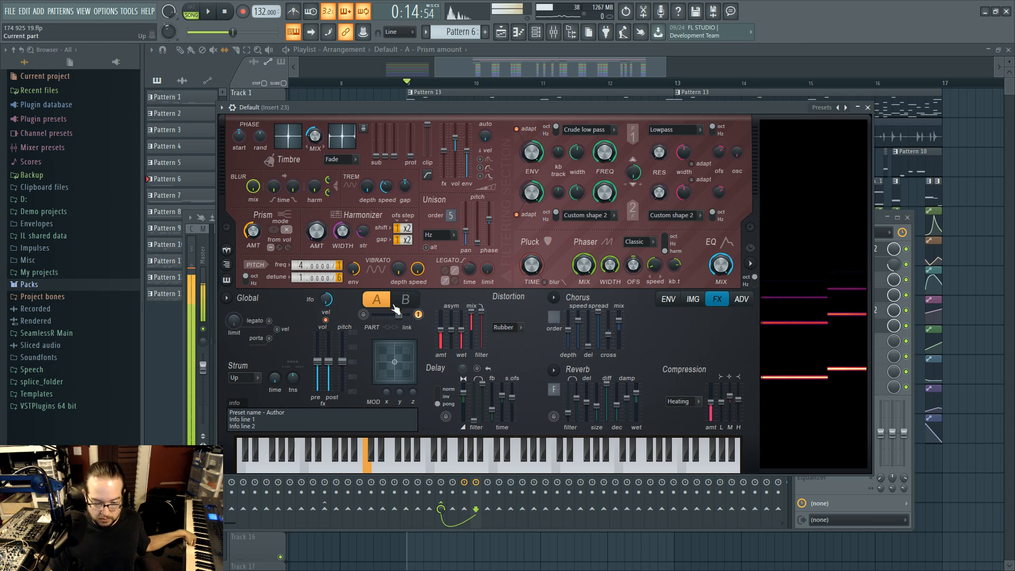
{"action": "left_click", "coordinate": [364, 316]}
{"action": "key", "text": "space"}
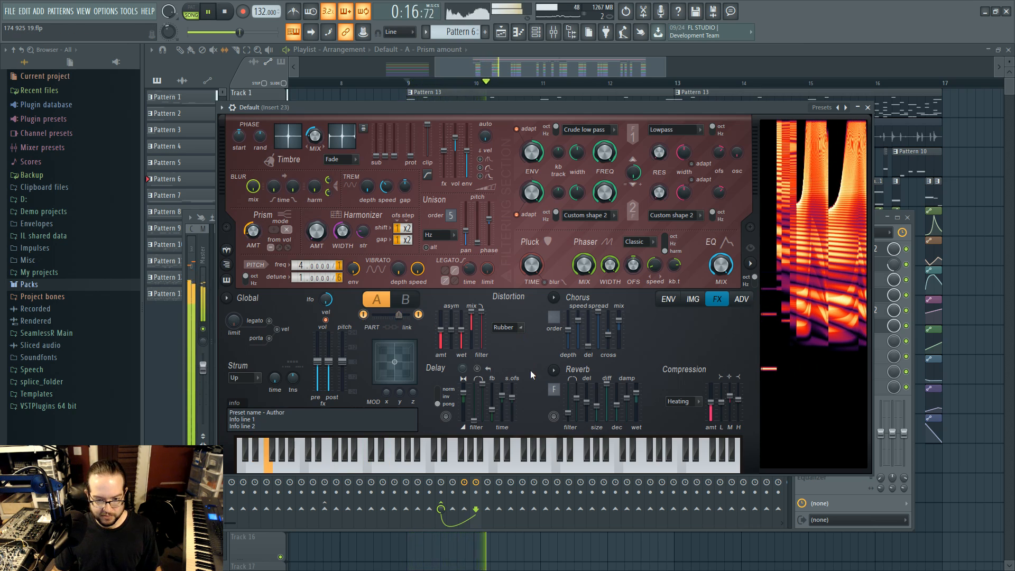
{"action": "key", "text": "space"}
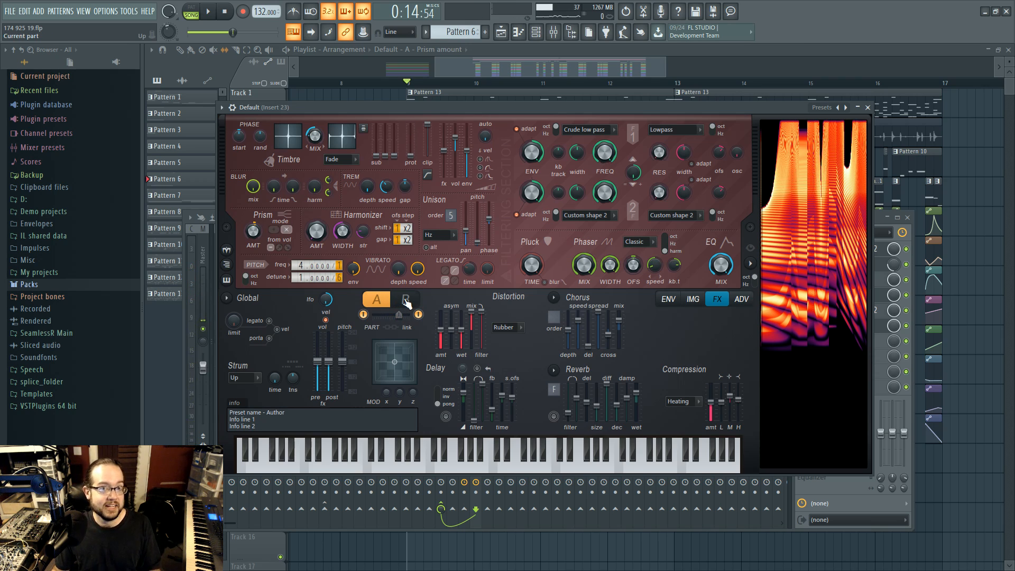
Step: Show part B's settings and audition the arrangement twice more
{"action": "left_click", "coordinate": [407, 301]}
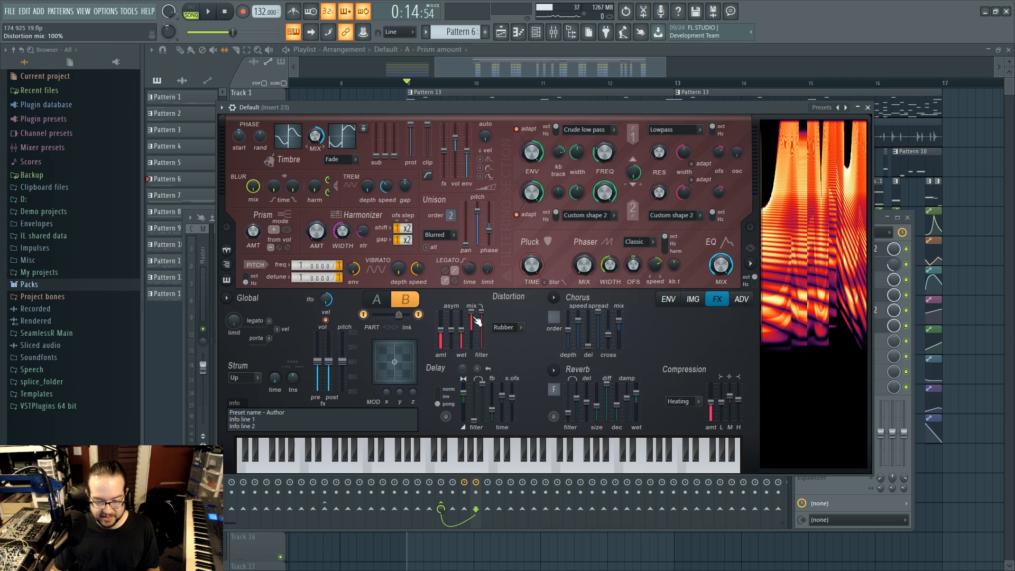
{"action": "key", "text": "space"}
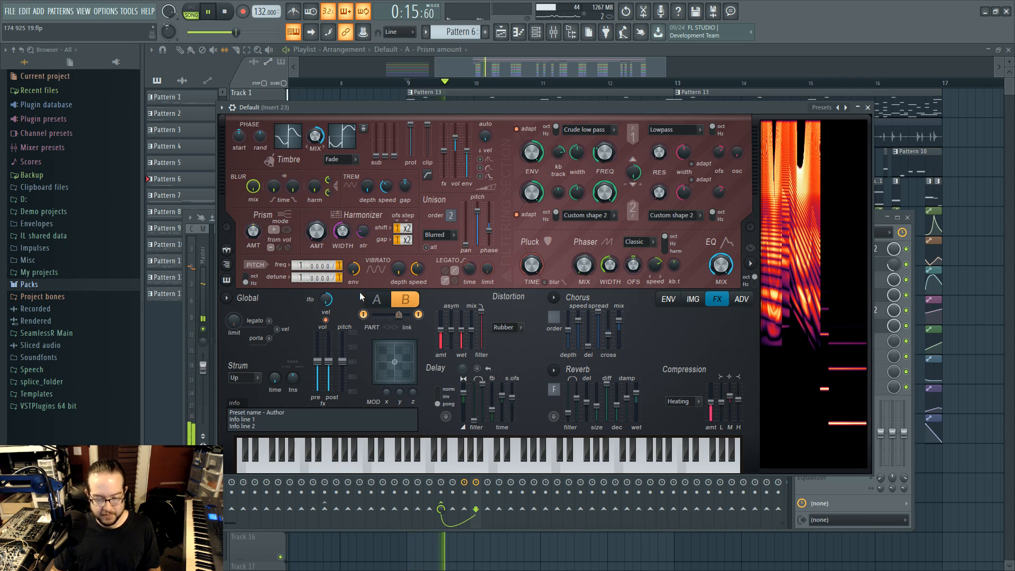
{"action": "key", "text": "space"}
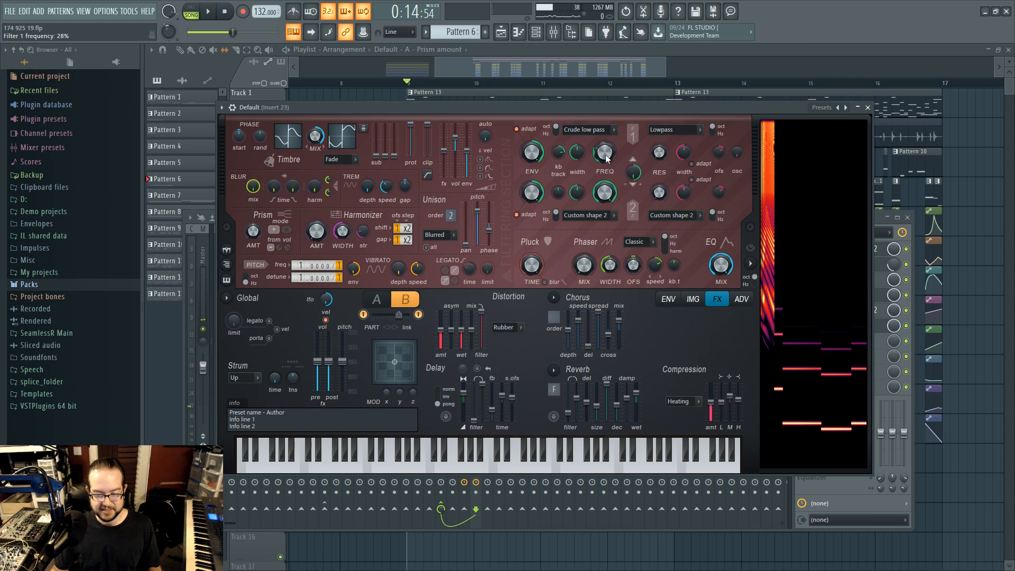
{"action": "key", "text": "space"}
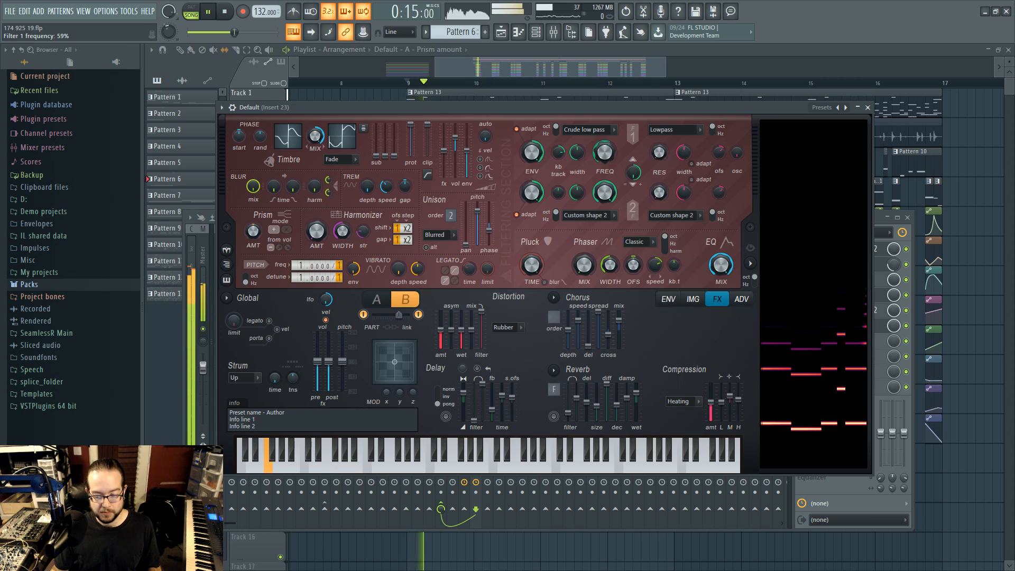
{"action": "key", "text": "space"}
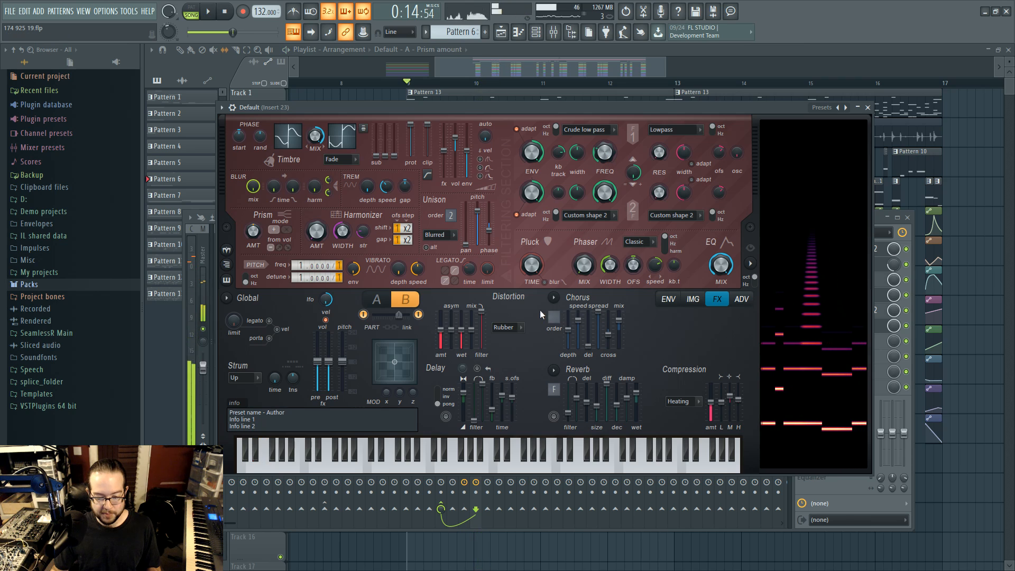
Step: Display the Local EQ envelope and compare its curves for parts B and A
{"action": "left_click", "coordinate": [668, 299]}
{"action": "left_click", "coordinate": [491, 300]}
{"action": "left_click", "coordinate": [654, 233]}
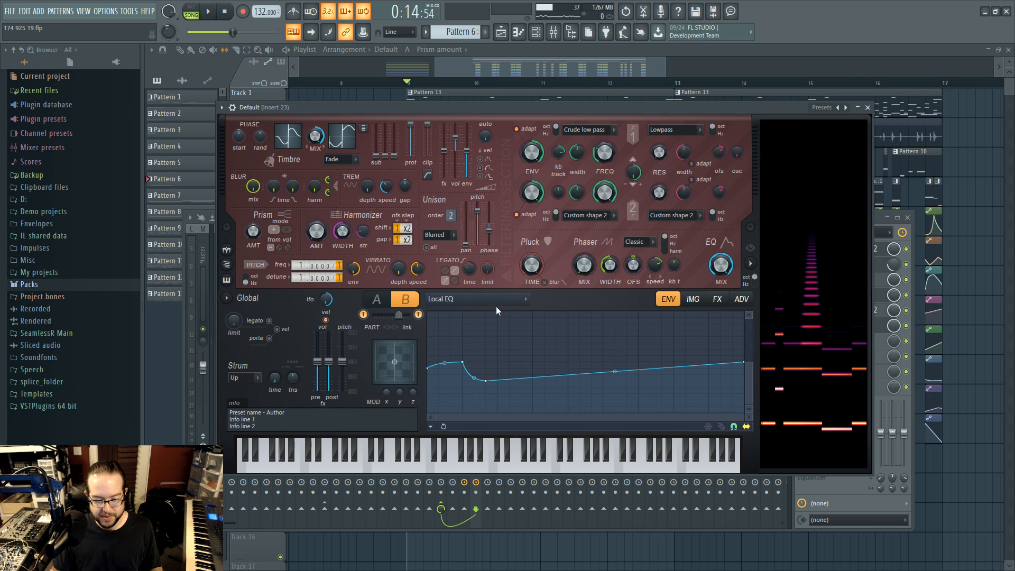
{"action": "left_click", "coordinate": [375, 301]}
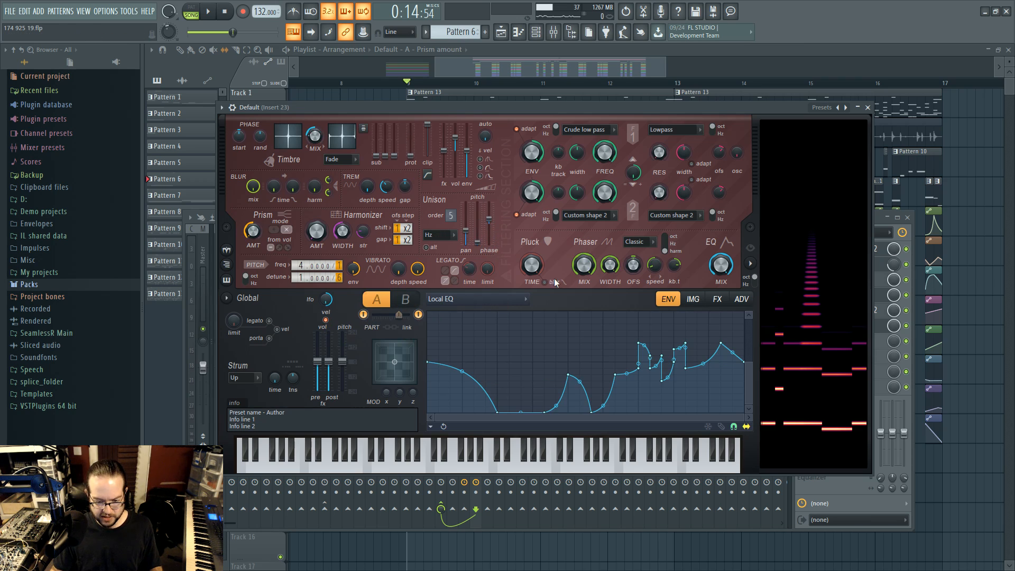
Step: Display part A's Unison phase articulator with its Random mapping envelope
{"action": "left_click", "coordinate": [496, 299]}
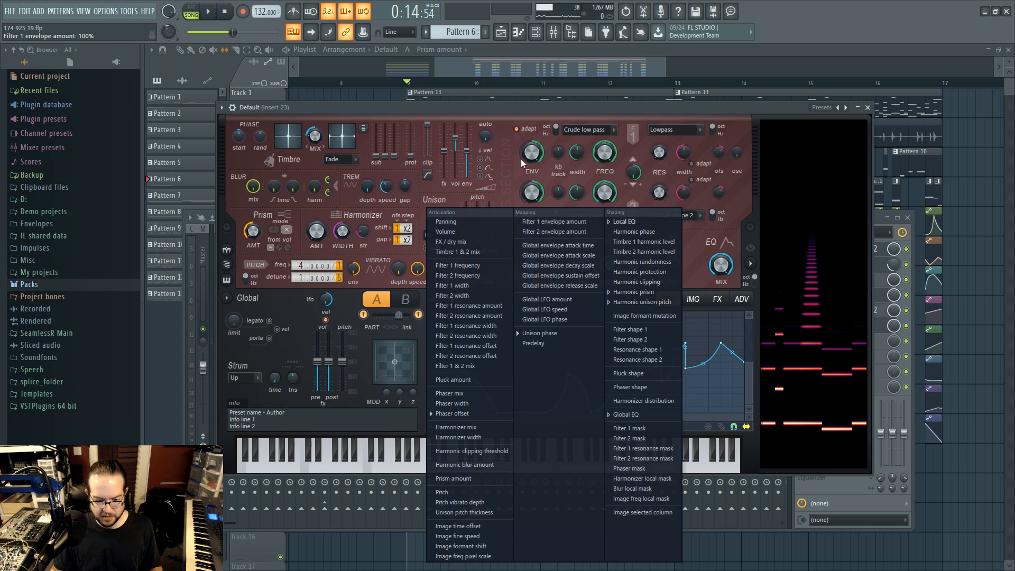
{"action": "left_click", "coordinate": [506, 162]}
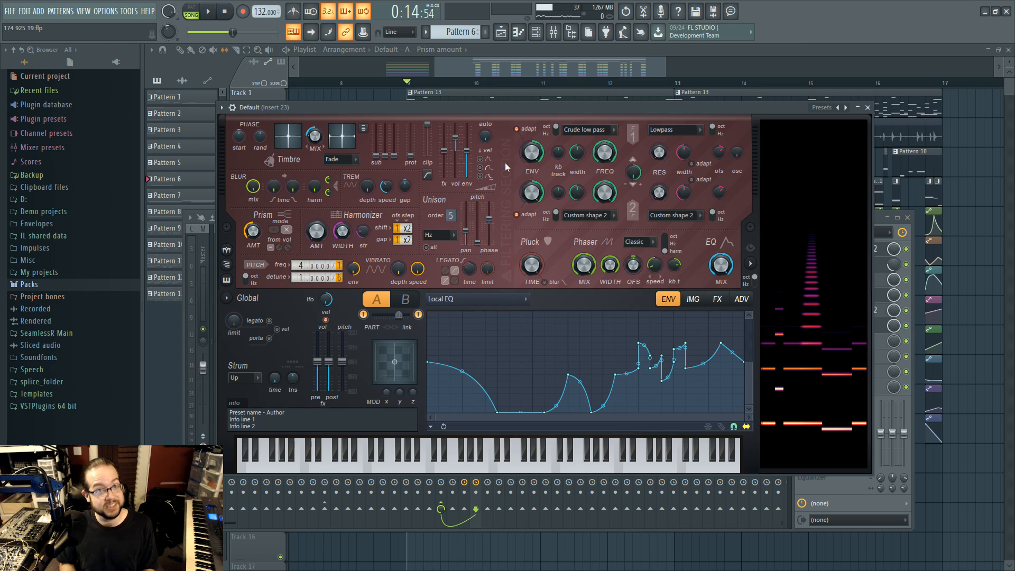
{"action": "right_click", "coordinate": [496, 217]}
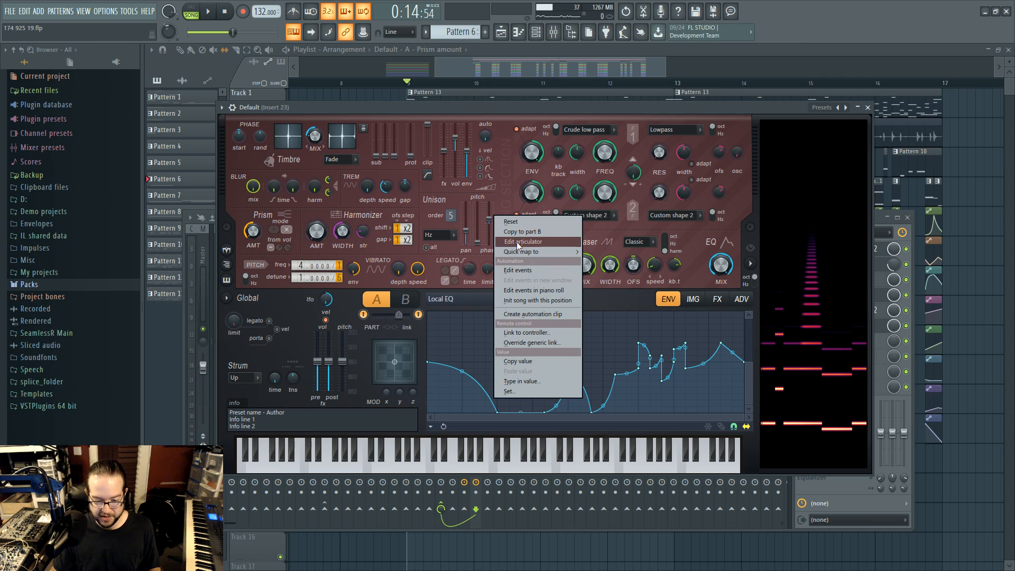
{"action": "left_click", "coordinate": [503, 155]}
{"action": "left_click", "coordinate": [477, 299]}
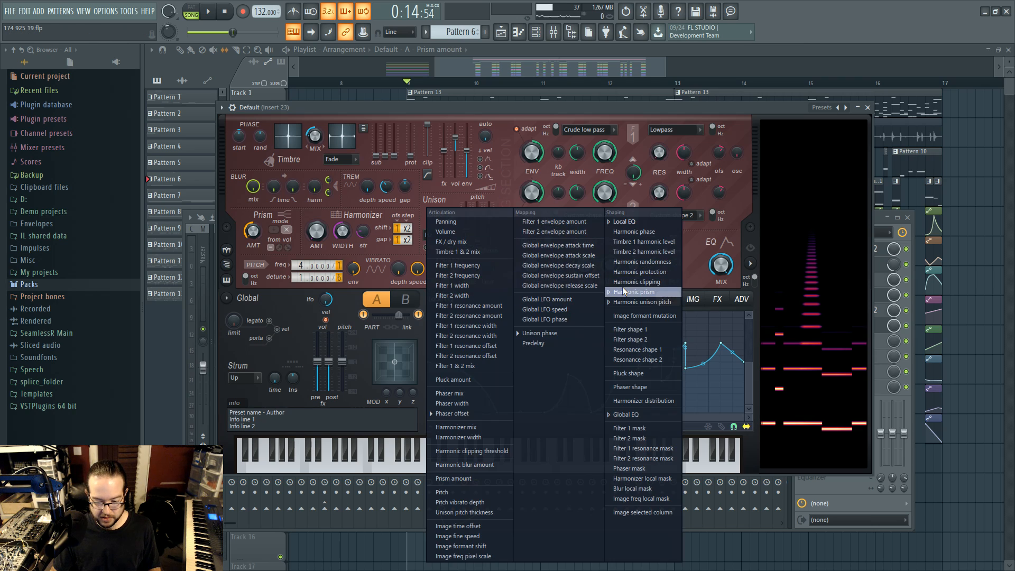
{"action": "left_click", "coordinate": [524, 174]}
{"action": "right_click", "coordinate": [490, 220]}
{"action": "left_click", "coordinate": [516, 246]}
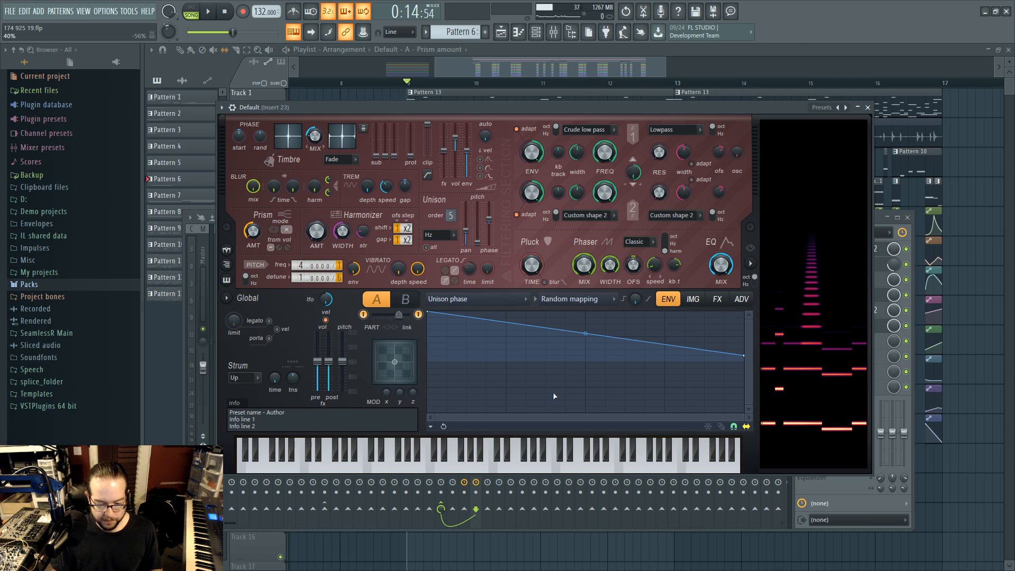
Step: Inspect part A's Phaser offset mapping and Harmonic prism curve, auditioning the arrangement in between
{"action": "left_click", "coordinate": [476, 299]}
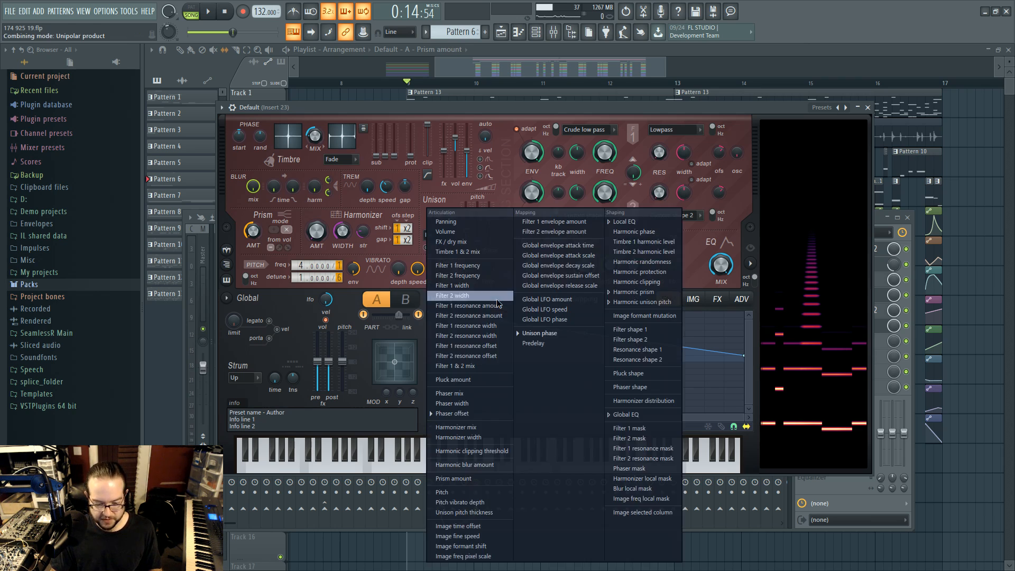
{"action": "left_click", "coordinate": [474, 413]}
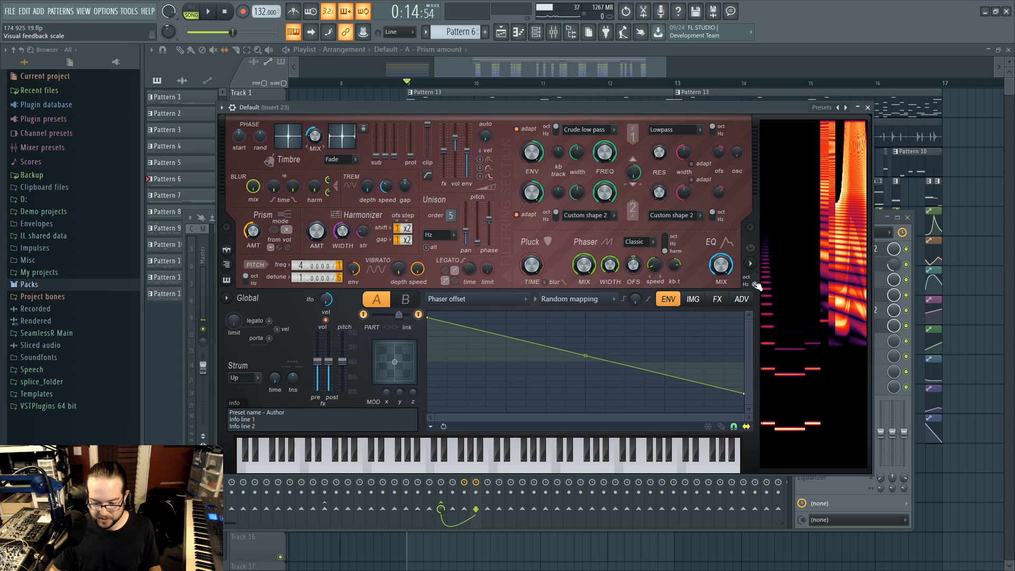
{"action": "key", "text": "space"}
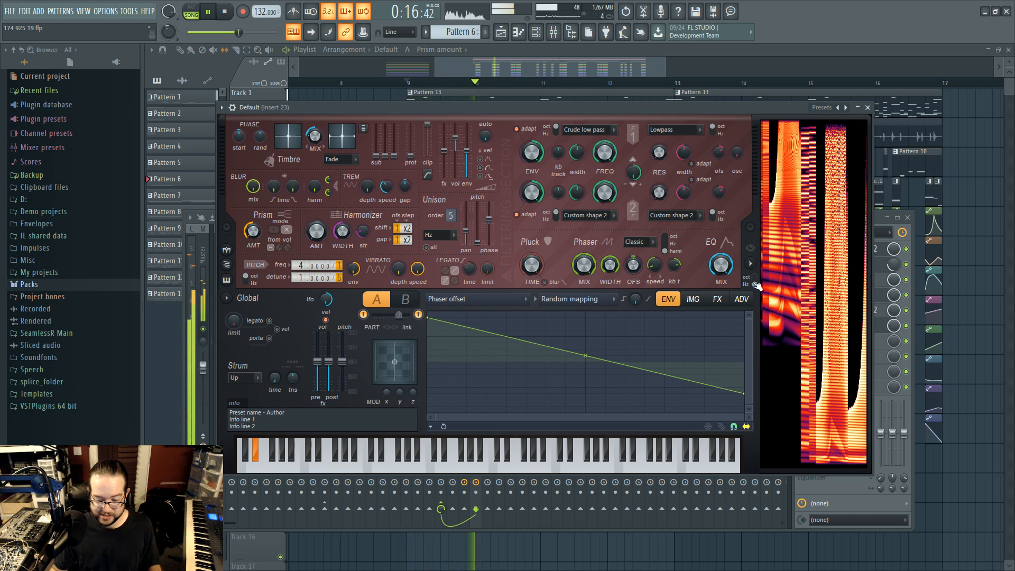
{"action": "key", "text": "space"}
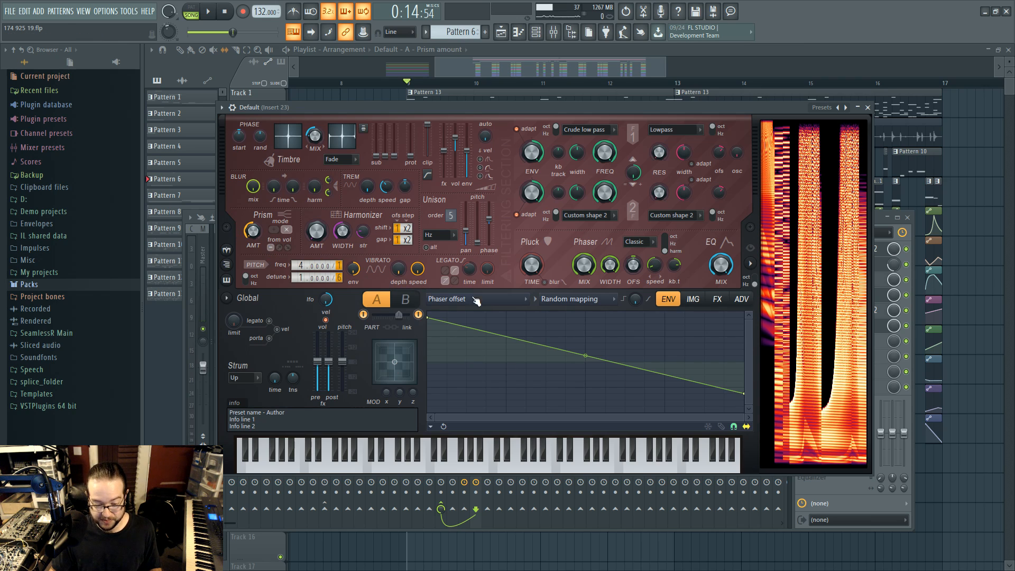
{"action": "left_click", "coordinate": [475, 300]}
{"action": "left_click", "coordinate": [643, 290]}
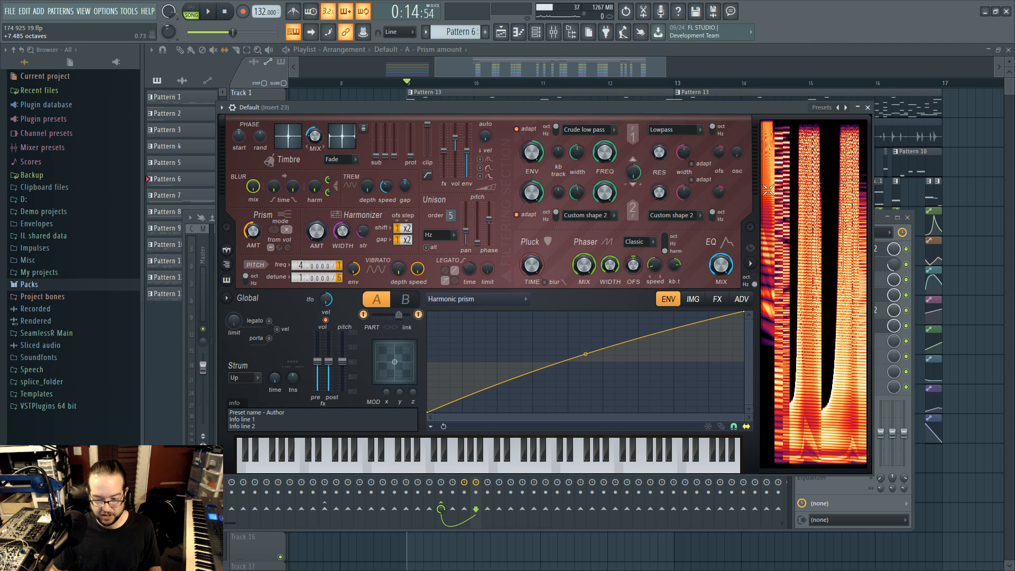
Step: Close the open plugin windows and audition the first automated bass section in the playlist
{"action": "key", "text": "F12"}
{"action": "scroll", "coordinate": [437, 238], "scroll_direction": "up", "scroll_amount": 6}
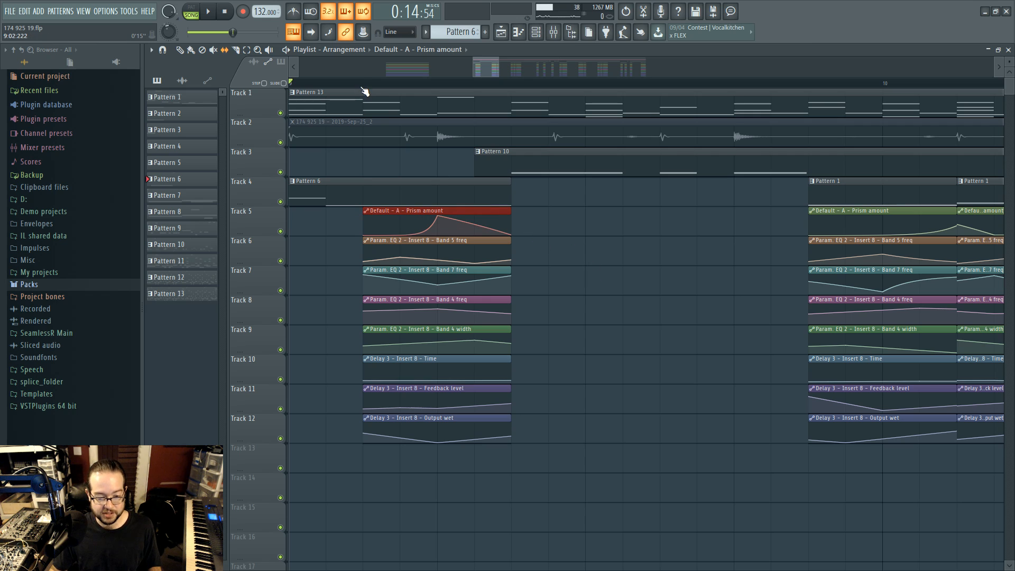
{"action": "key", "text": "space"}
{"action": "key", "text": "space"}
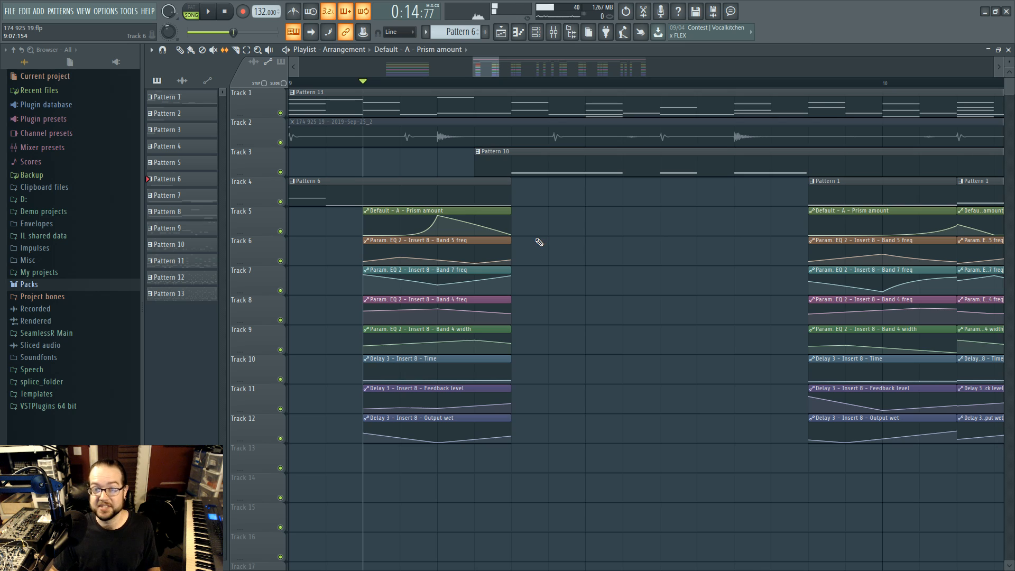
Step: Point out the first section's Prism amount, Param. EQ 2 and Delay 3 automation clips by selecting and deselecting each group
{"action": "left_click_drag", "start_coordinate": [561, 227], "coordinate": [445, 202]}
{"action": "left_click", "coordinate": [667, 294], "text": "ctrl"}
{"action": "left_click_drag", "start_coordinate": [572, 339], "coordinate": [426, 239]}
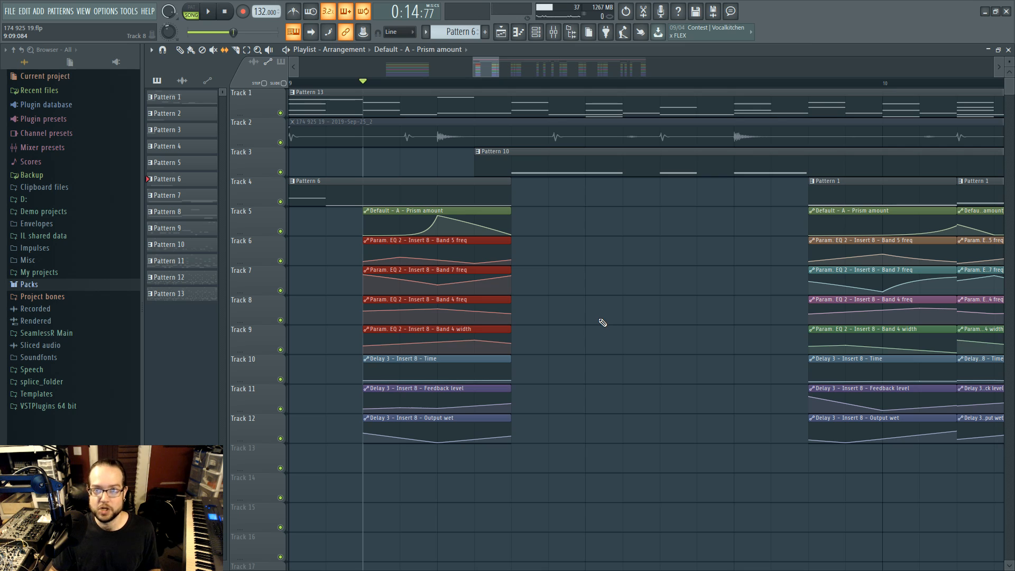
{"action": "left_click", "coordinate": [607, 310], "text": "ctrl"}
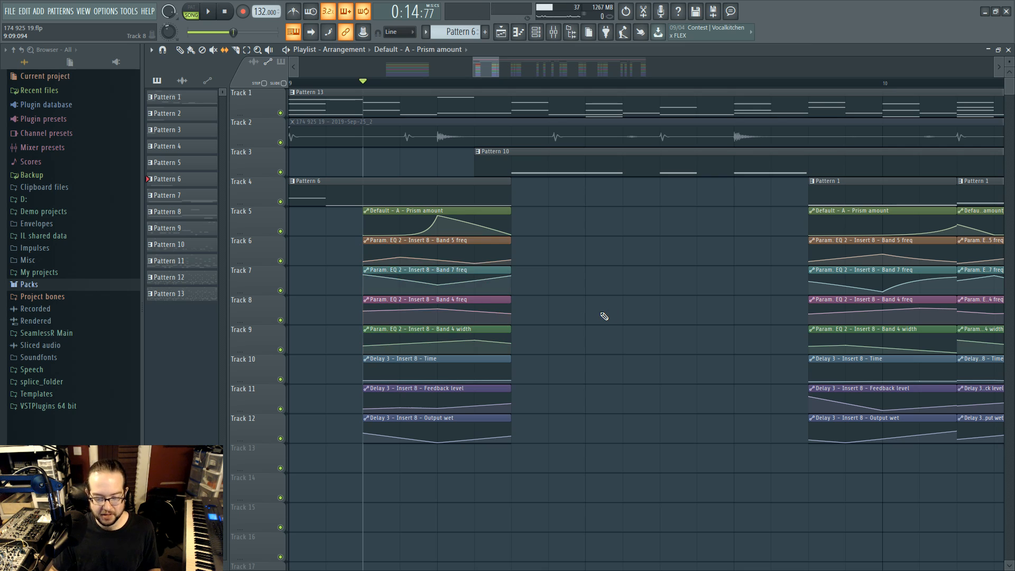
{"action": "left_click_drag", "start_coordinate": [583, 442], "coordinate": [446, 356]}
{"action": "left_click", "coordinate": [602, 340], "text": "ctrl"}
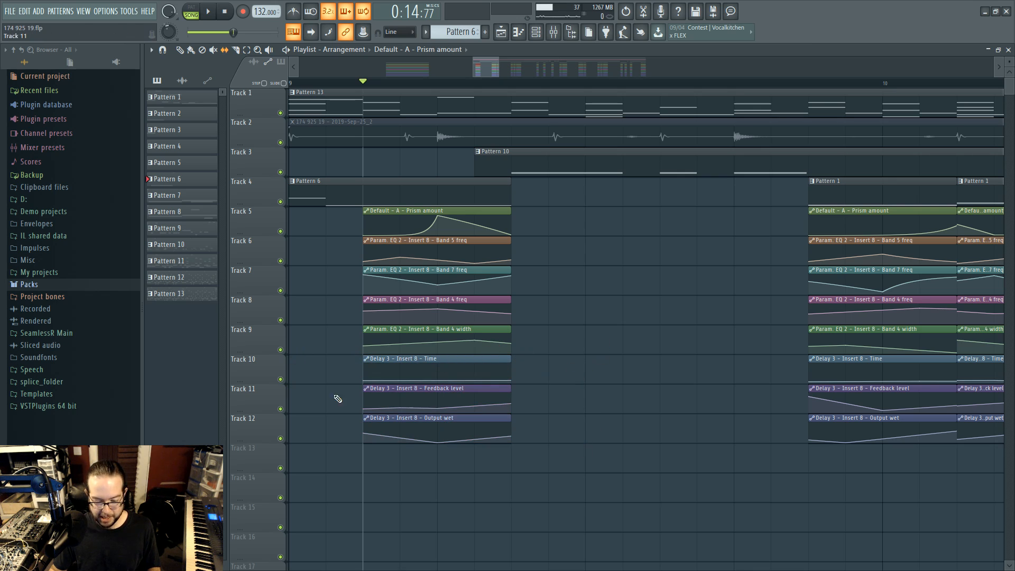
Step: Open the Default channel's Harmor and the Insert 23 mixer chain, keeping the synth window in front
{"action": "left_click", "coordinate": [537, 34]}
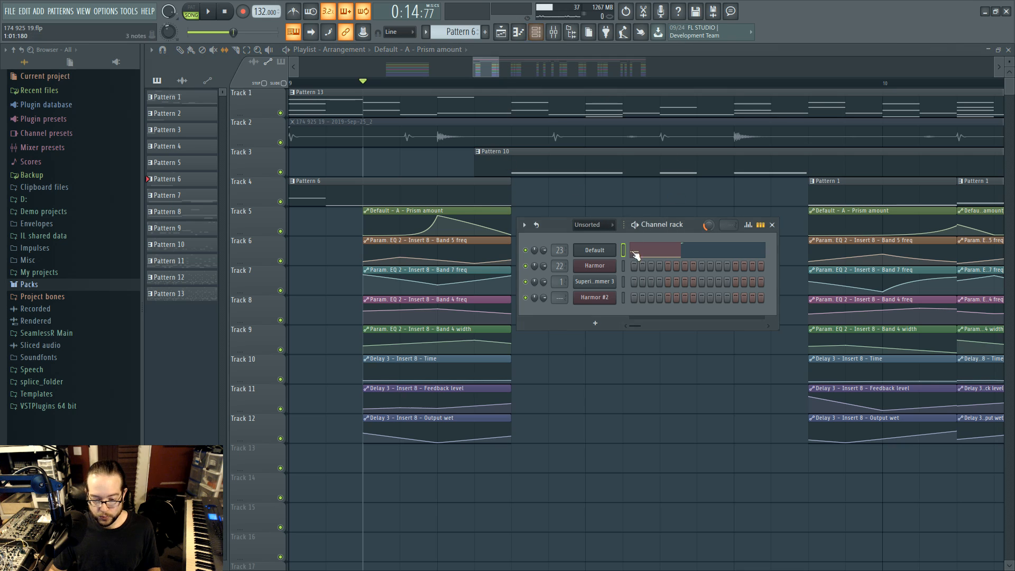
{"action": "left_click", "coordinate": [612, 255]}
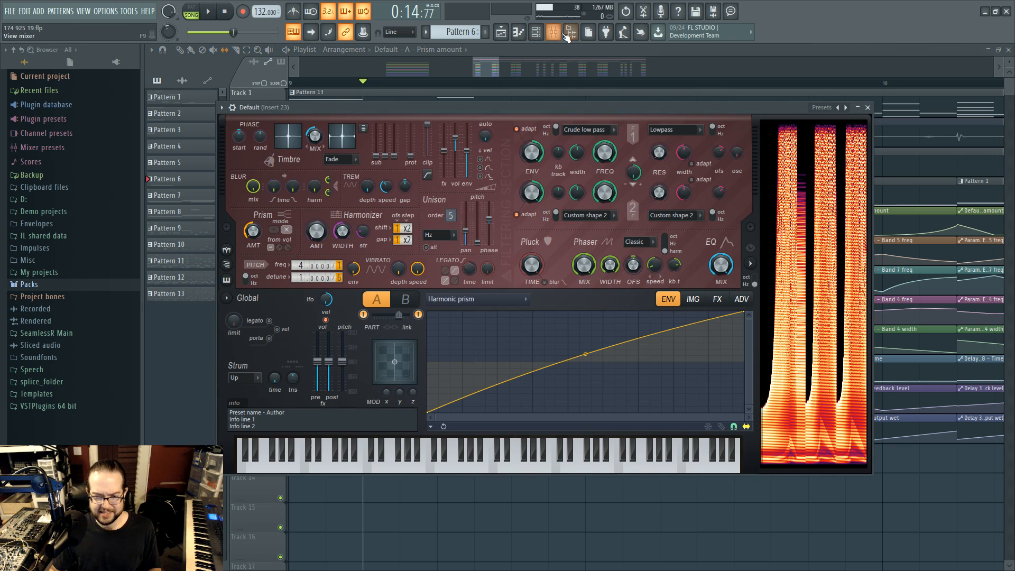
{"action": "left_click", "coordinate": [564, 33]}
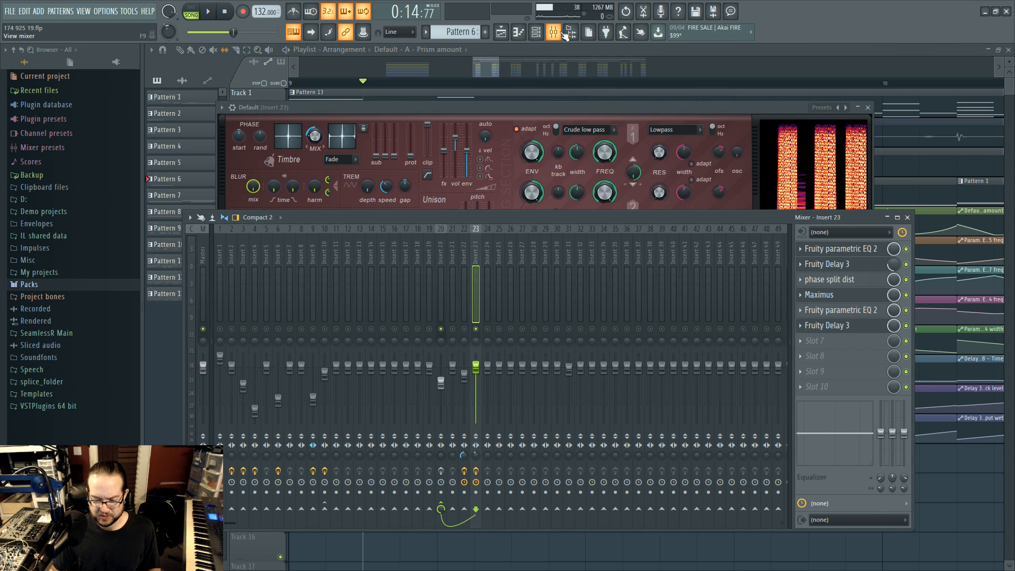
{"action": "left_click", "coordinate": [526, 108]}
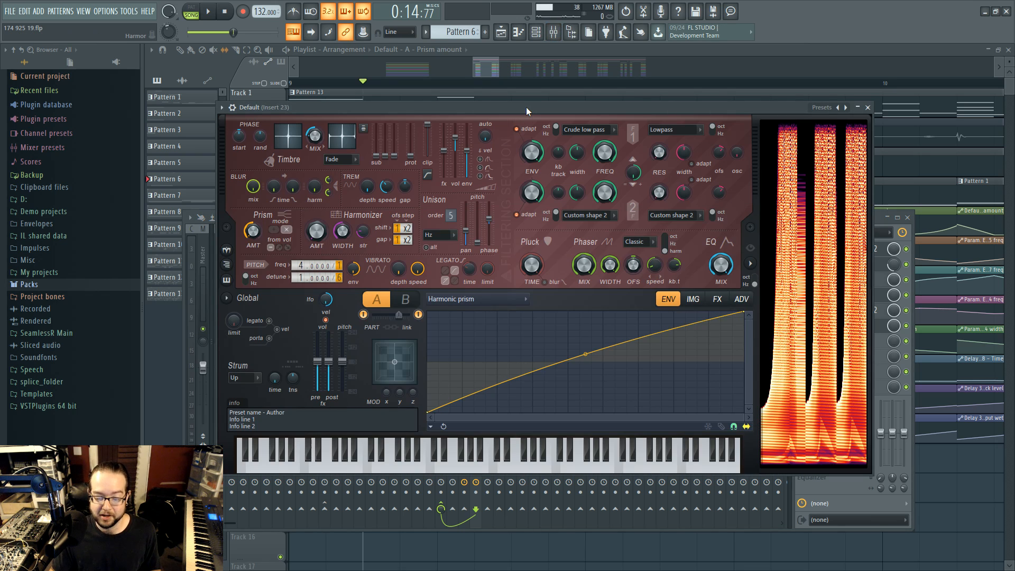
{"action": "left_click_drag", "start_coordinate": [525, 107], "coordinate": [516, 129]}
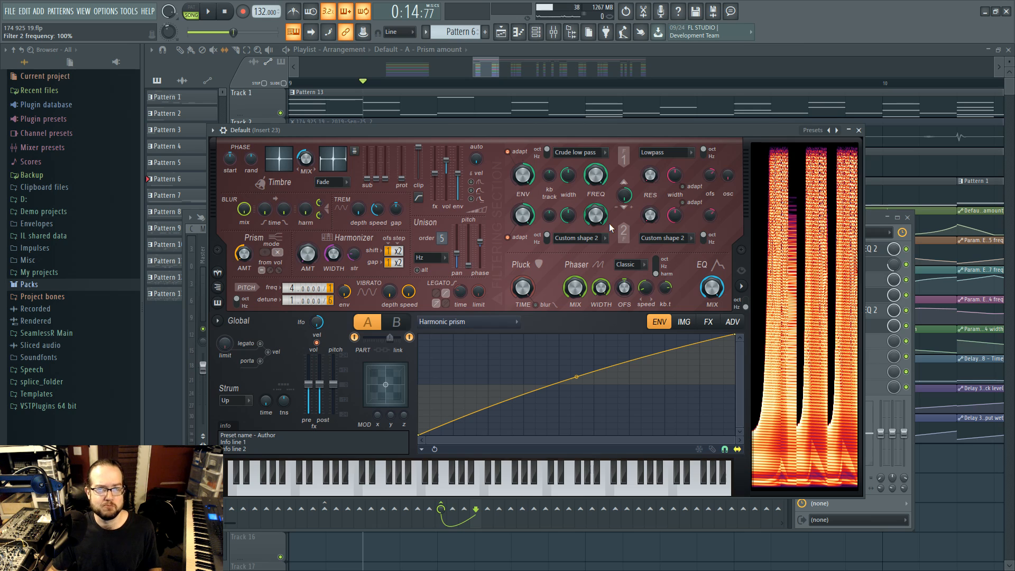
{"action": "left_click", "coordinate": [868, 217]}
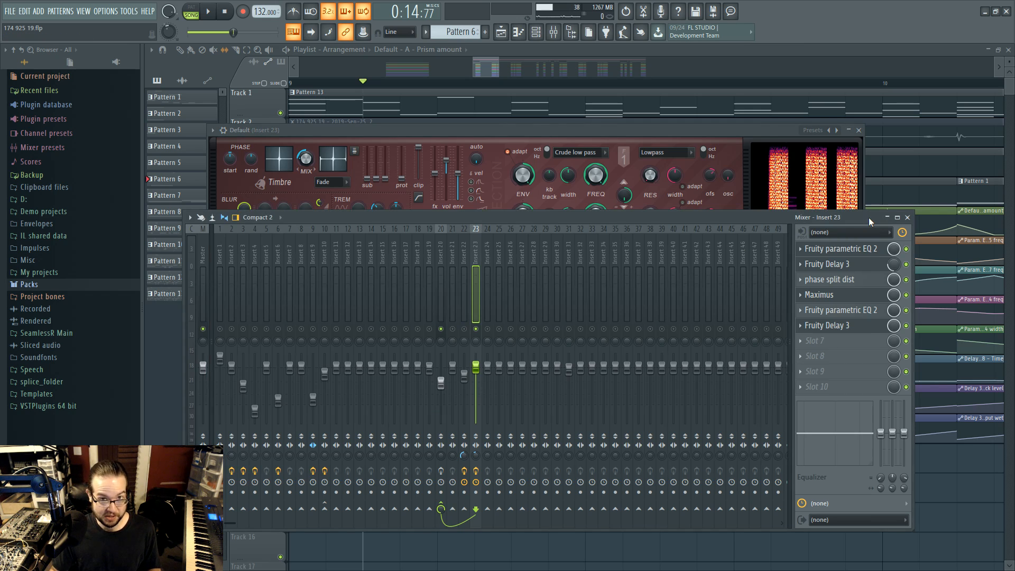
{"action": "left_click", "coordinate": [499, 131]}
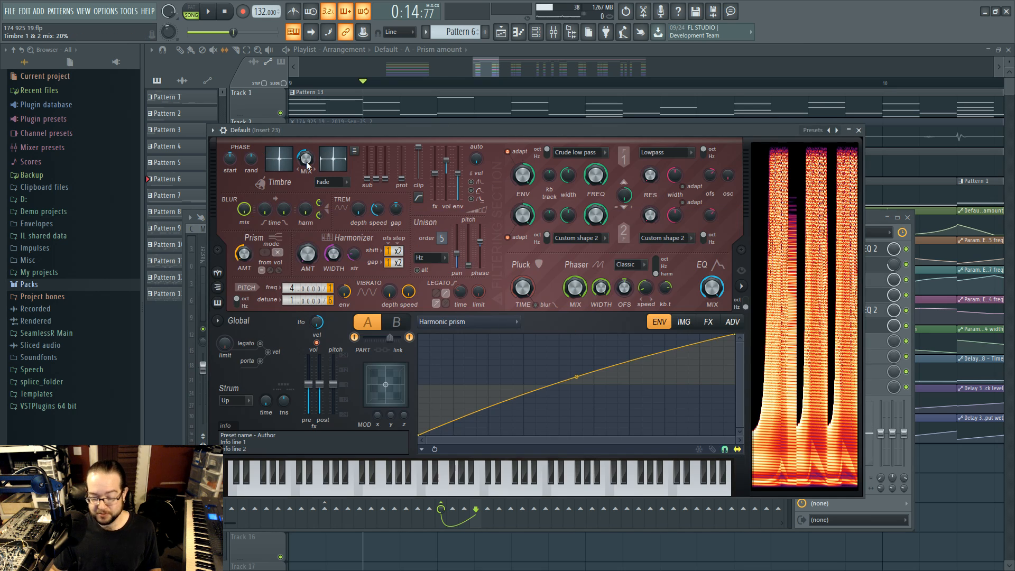
Step: Display the Phaser offset mapping and compare it between parts A and B
{"action": "left_click", "coordinate": [474, 321]}
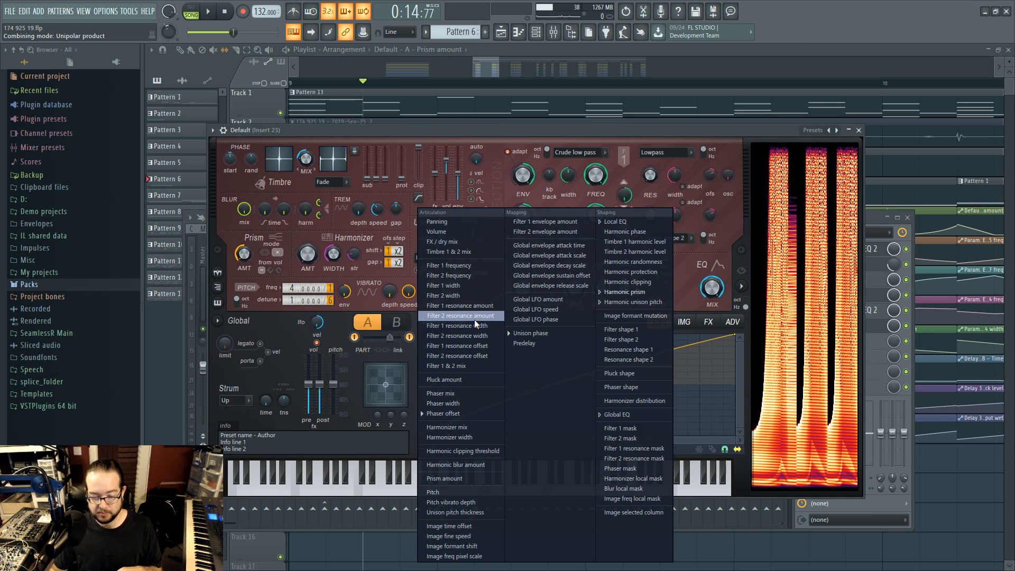
{"action": "left_click", "coordinate": [464, 415]}
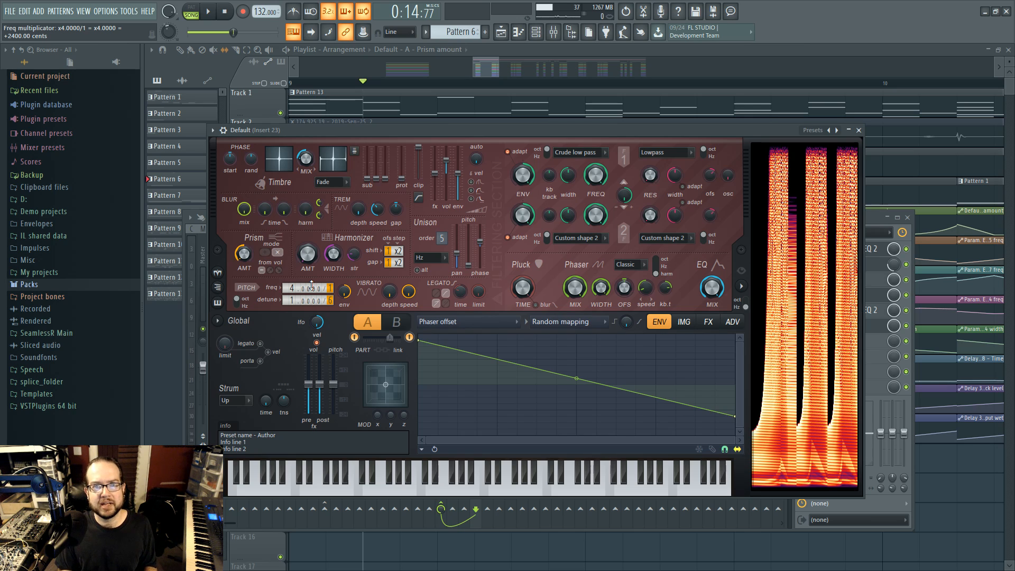
{"action": "left_click", "coordinate": [398, 323]}
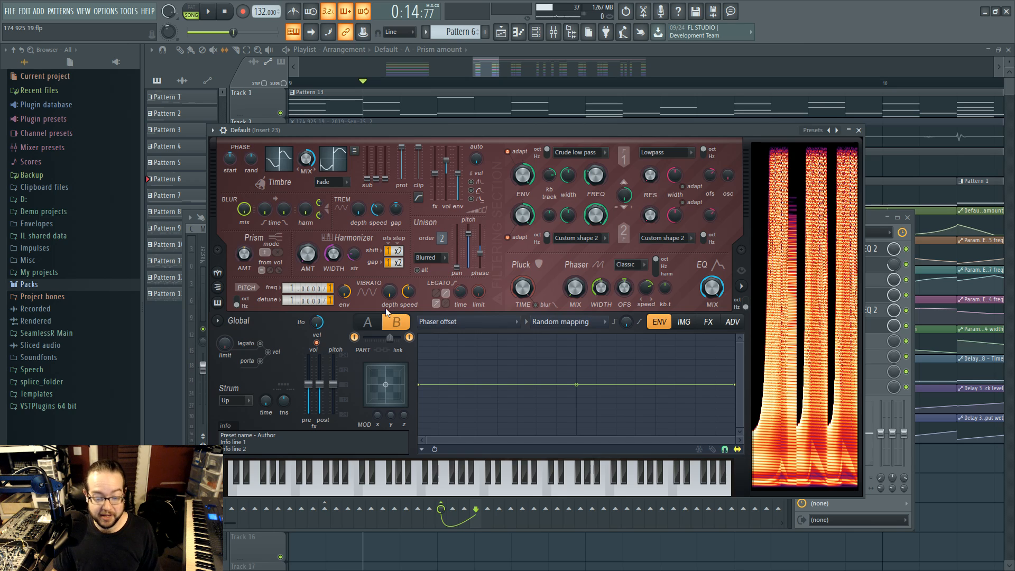
{"action": "left_click", "coordinate": [368, 323]}
Step: Compare the advanced settings for parts A and B, and close the Harmor window
{"action": "left_click", "coordinate": [735, 324]}
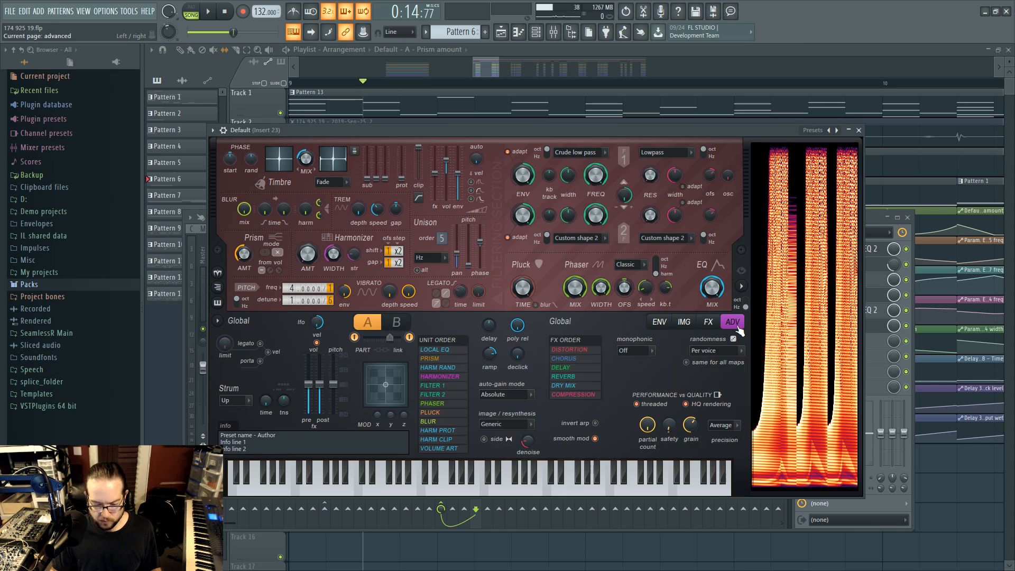
{"action": "left_click", "coordinate": [400, 324]}
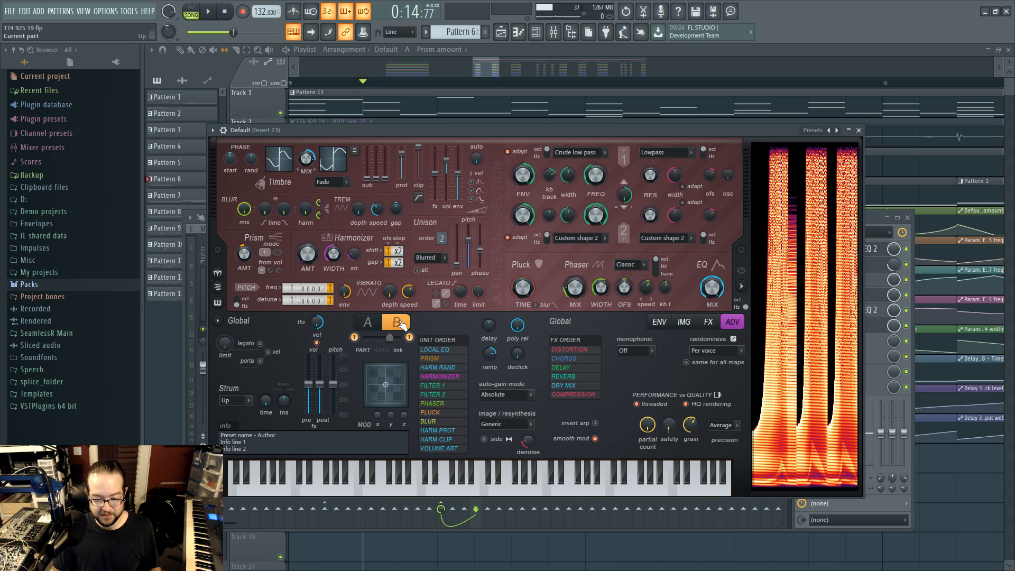
{"action": "left_click", "coordinate": [368, 322]}
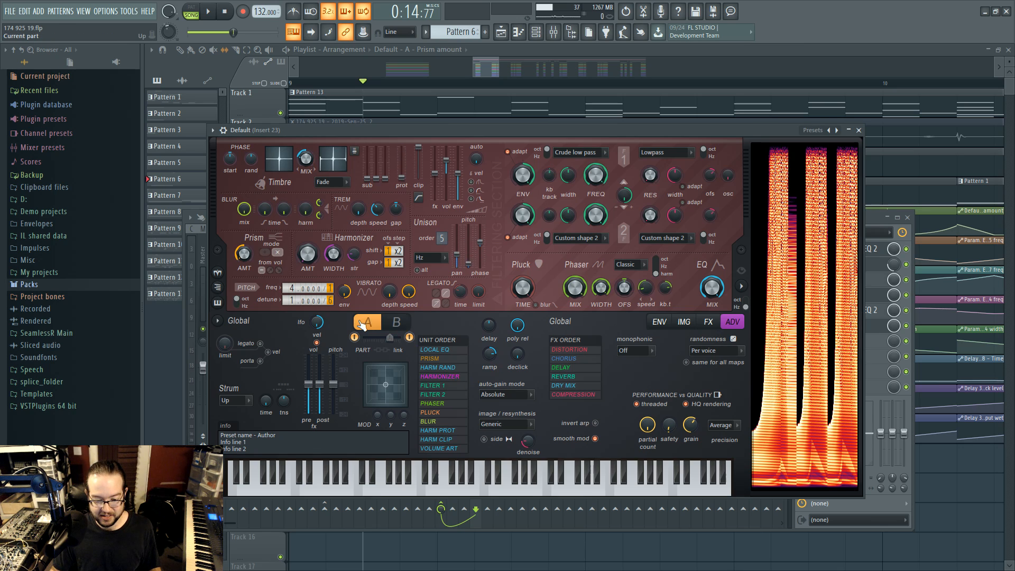
{"action": "left_click", "coordinate": [859, 130]}
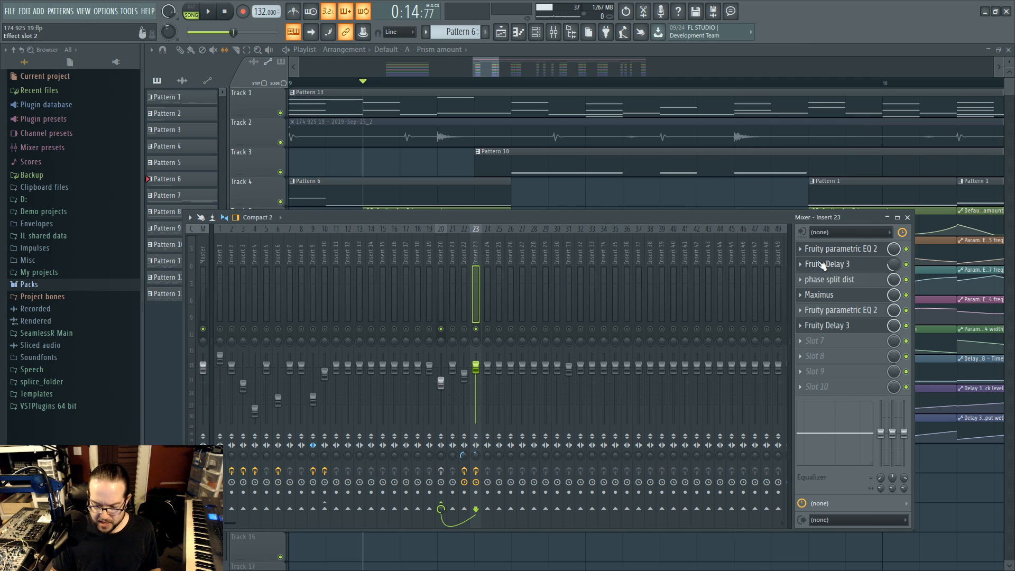
Step: Open the first Fruity parametric EQ 2 on Insert 23 and watch its automated bands while auditioning the arrangement
{"action": "left_click", "coordinate": [837, 250]}
{"action": "left_click_drag", "start_coordinate": [295, 234], "coordinate": [267, 231]}
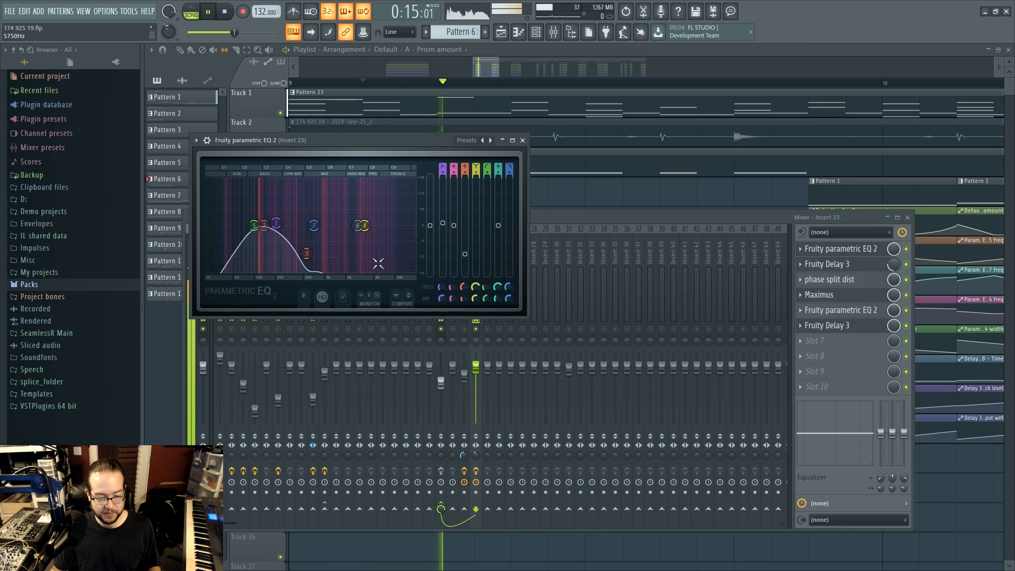
{"action": "key", "text": "space"}
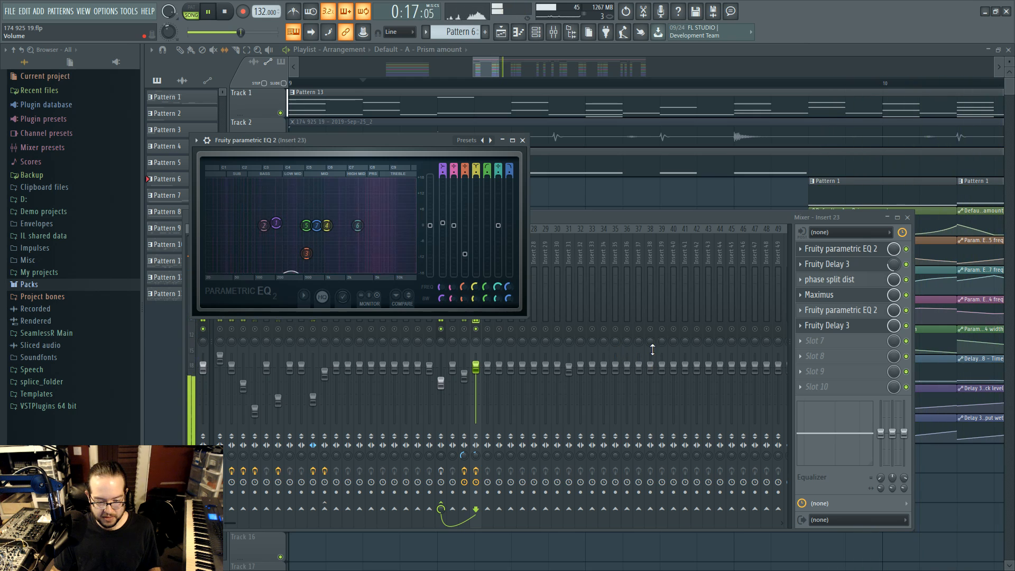
{"action": "key", "text": "space"}
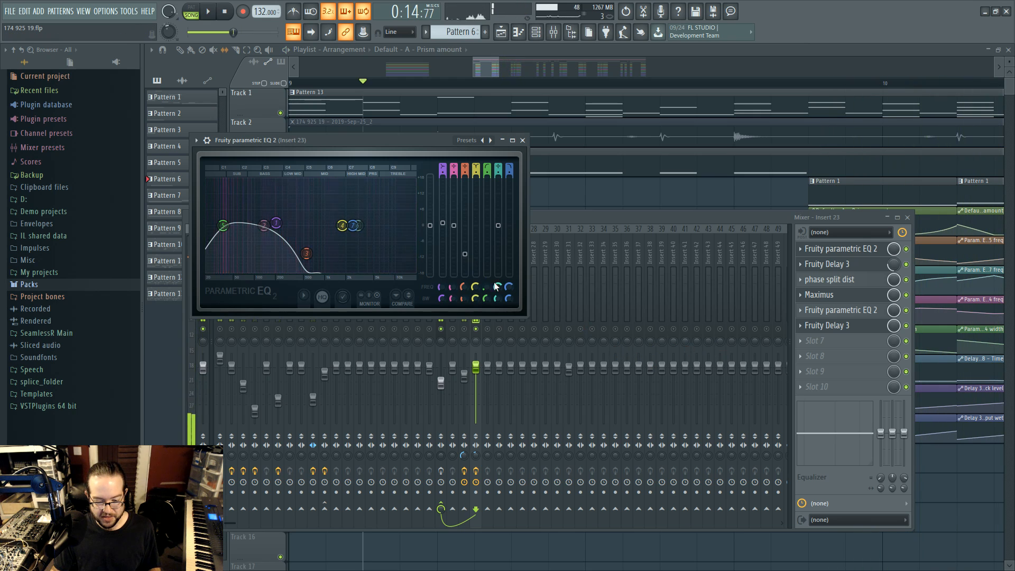
Step: Return to the playlist and examine the automation clips across the bass phrase from bar 9 to bar 13
{"action": "left_click", "coordinate": [937, 474]}
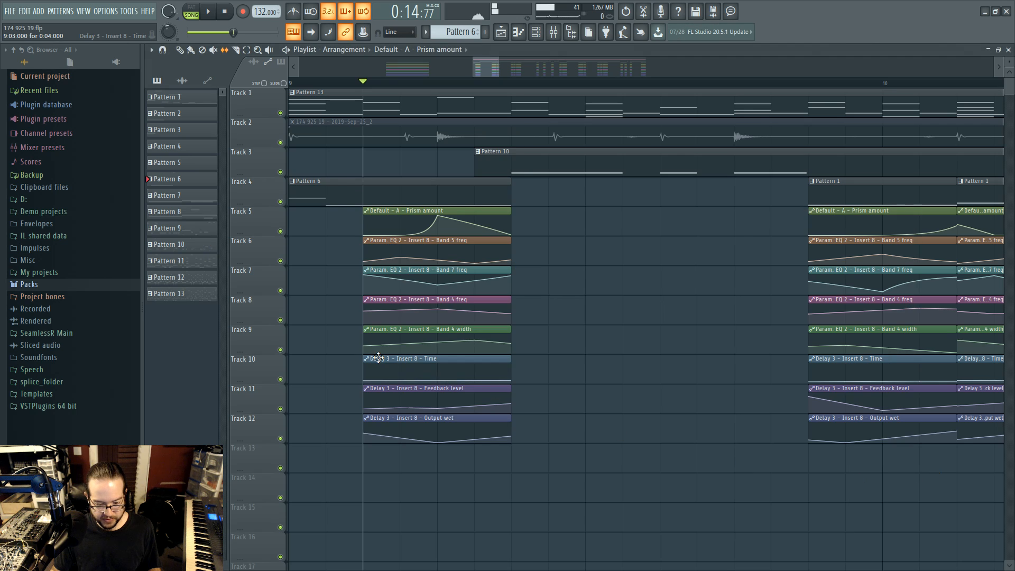
{"action": "scroll", "coordinate": [503, 256], "scroll_direction": "up", "scroll_amount": 4}
{"action": "scroll", "coordinate": [592, 279], "scroll_direction": "down", "scroll_amount": 5}
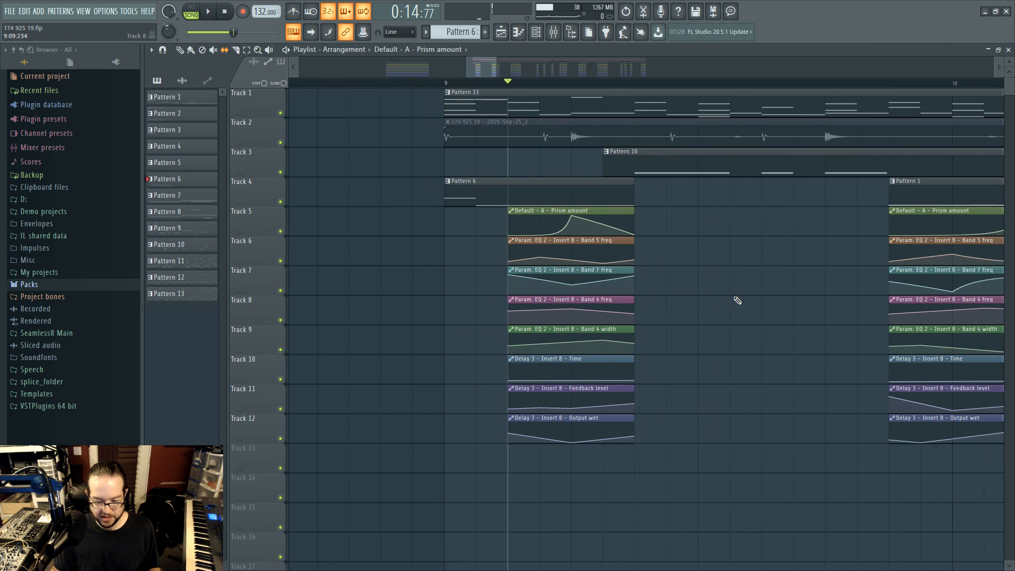
{"action": "scroll", "coordinate": [449, 317], "scroll_direction": "down", "scroll_amount": 6}
{"action": "scroll", "coordinate": [449, 317], "scroll_direction": "down", "scroll_amount": 5}
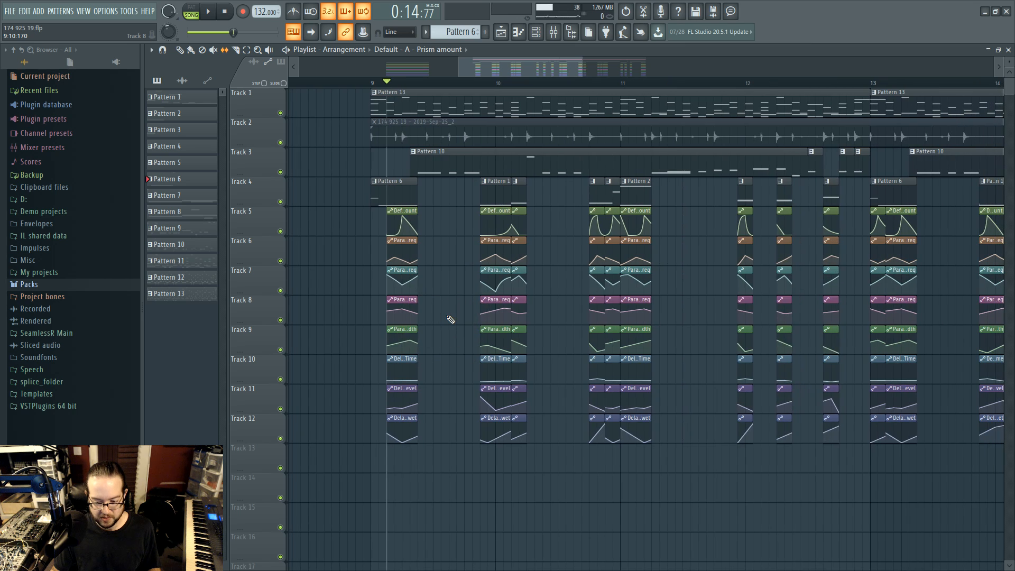
Step: Bypass the first Fruity parametric EQ 2 on Insert 23 and audition the bass phrase
{"action": "left_click", "coordinate": [554, 33]}
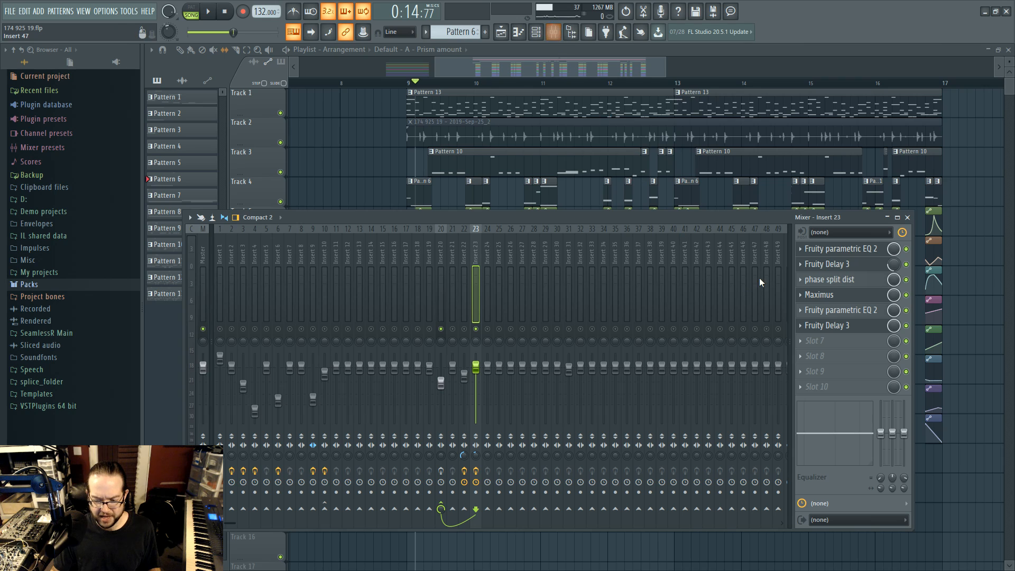
{"action": "left_click", "coordinate": [906, 249]}
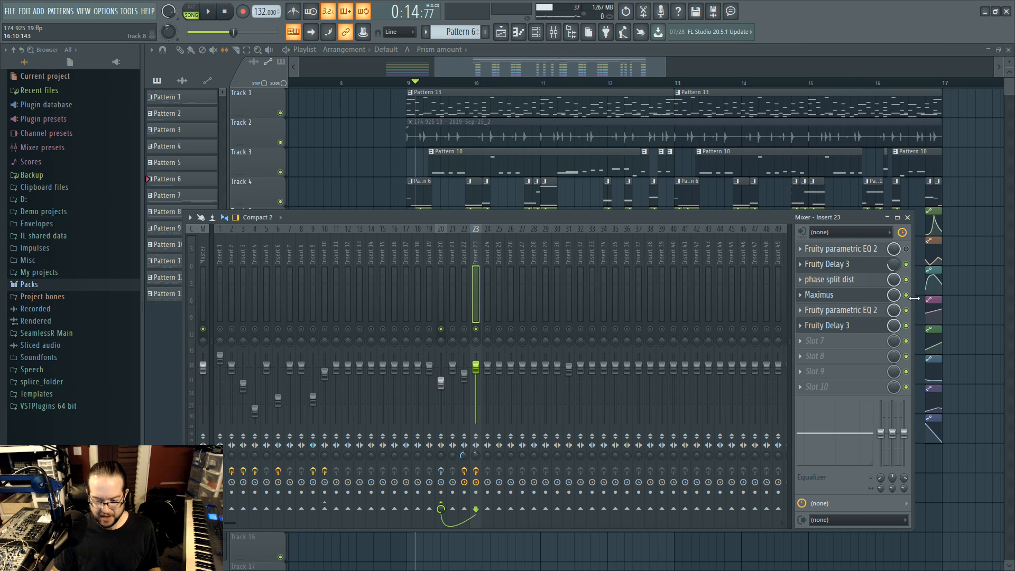
{"action": "key", "text": "space"}
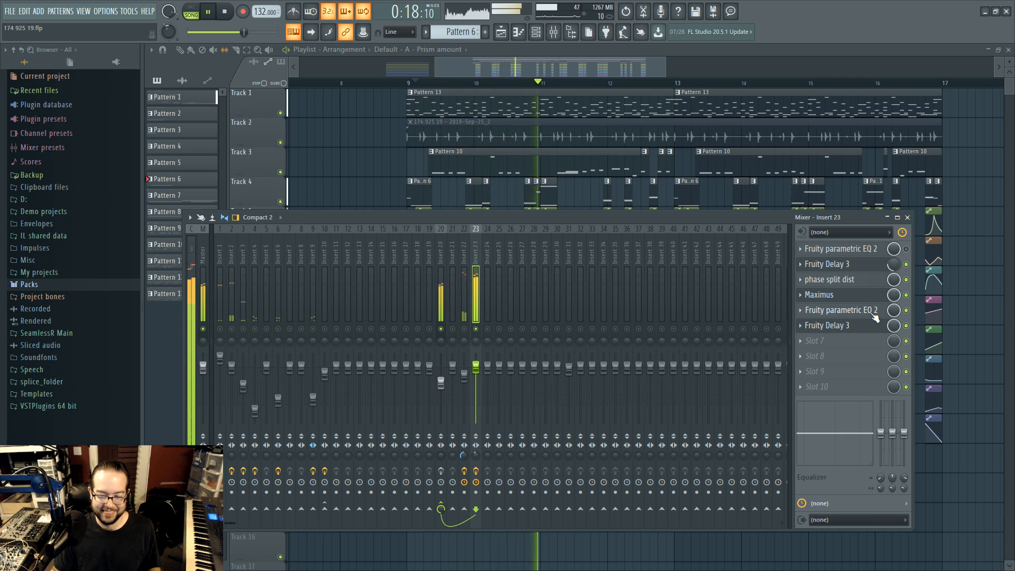
{"action": "key", "text": "space"}
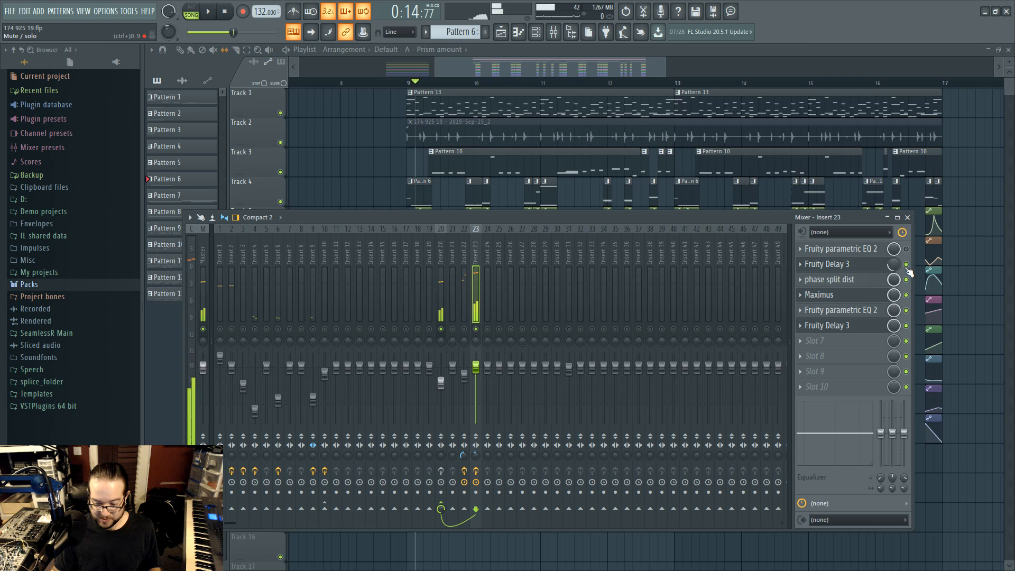
Step: Bypass the remaining five effects on Insert 23 and audition the dry bass with the Default Harmor channel open
{"action": "left_click_drag", "start_coordinate": [906, 264], "coordinate": [906, 327]}
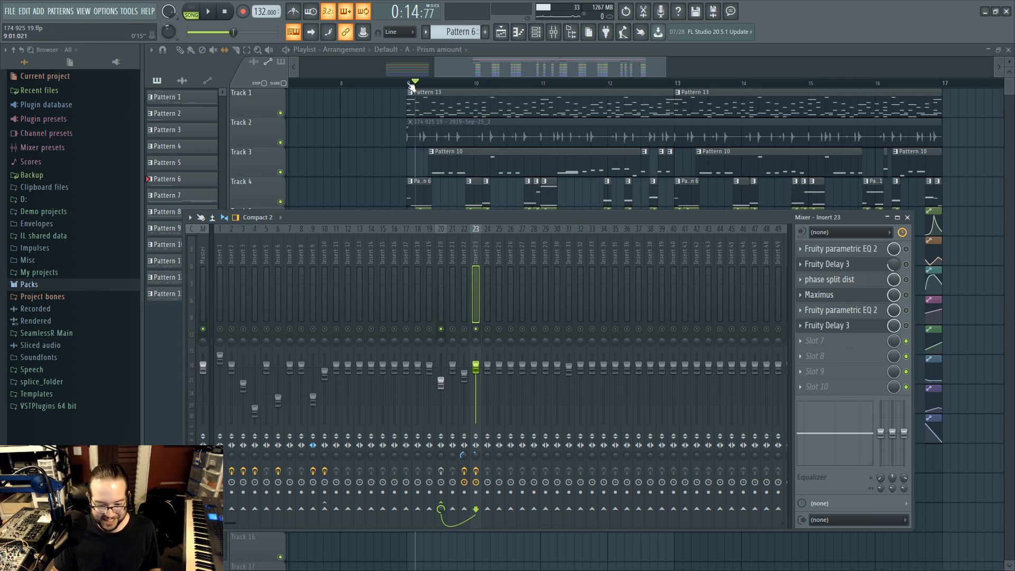
{"action": "key", "text": "F9"}
{"action": "key", "text": "space"}
{"action": "left_click", "coordinate": [538, 32]}
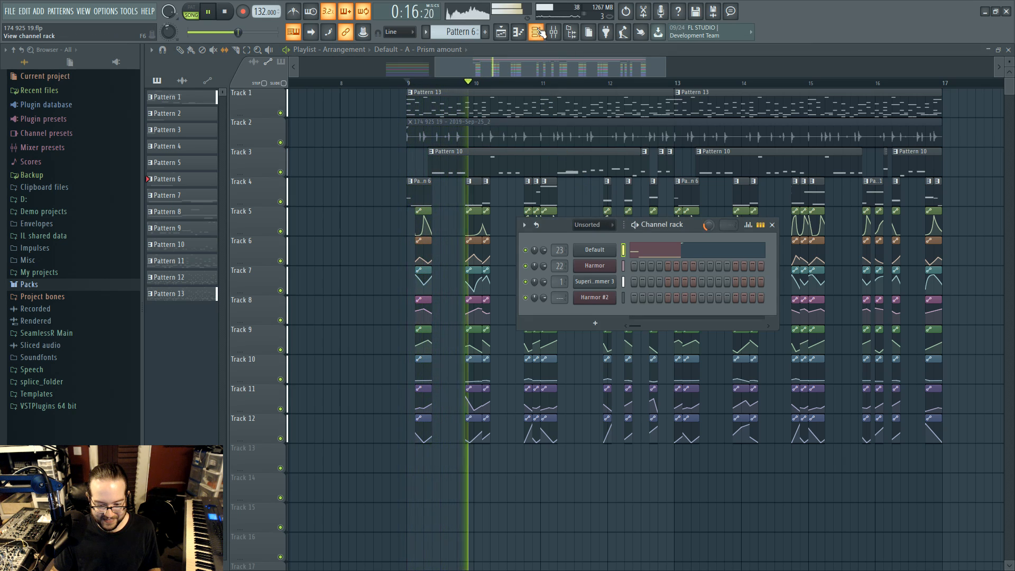
{"action": "left_click", "coordinate": [607, 253]}
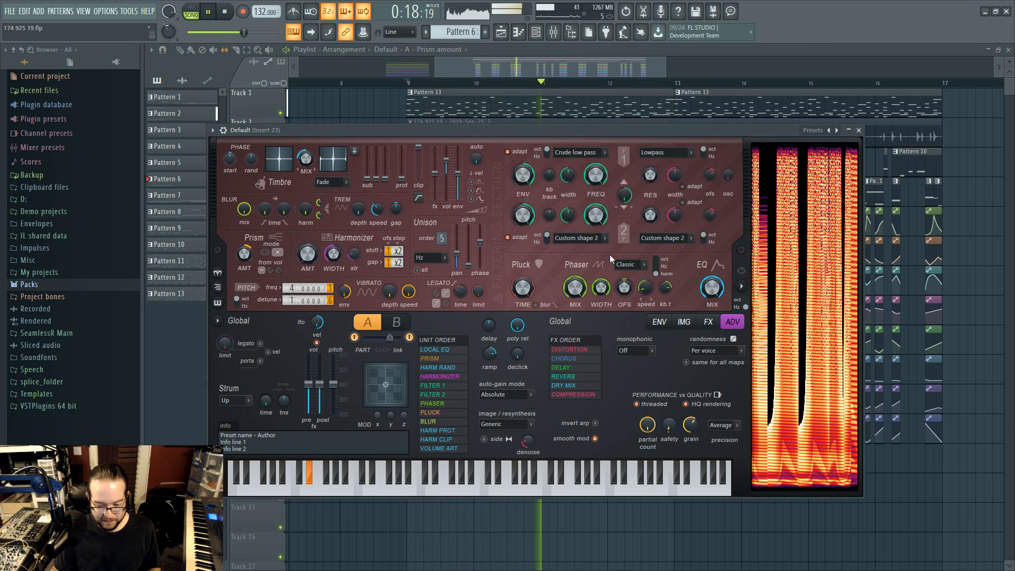
{"action": "key", "text": "space"}
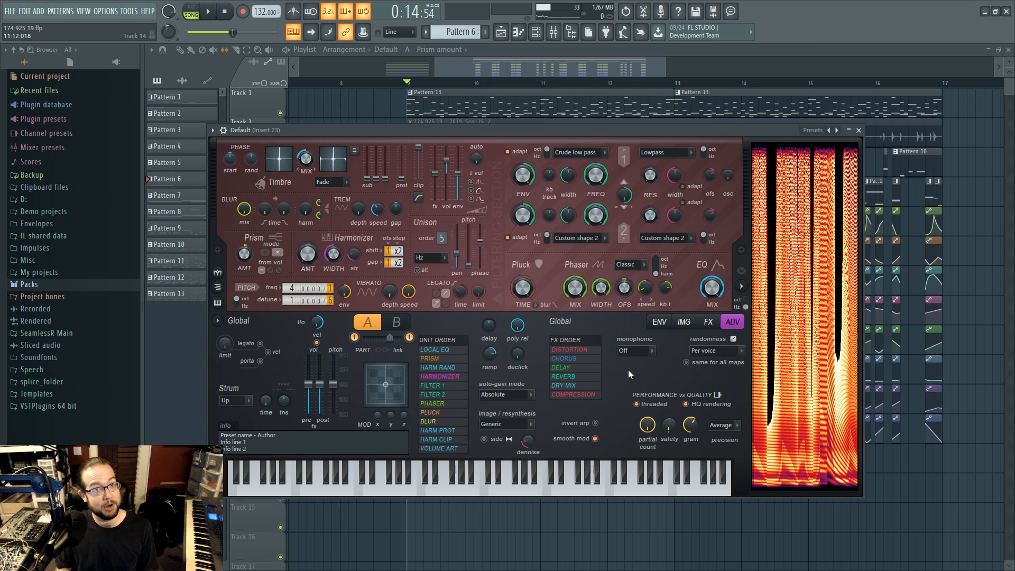
Step: Play the phrase and re-enable only the first Fruity parametric EQ 2 on Insert 23 to hear its contribution
{"action": "key", "text": "space"}
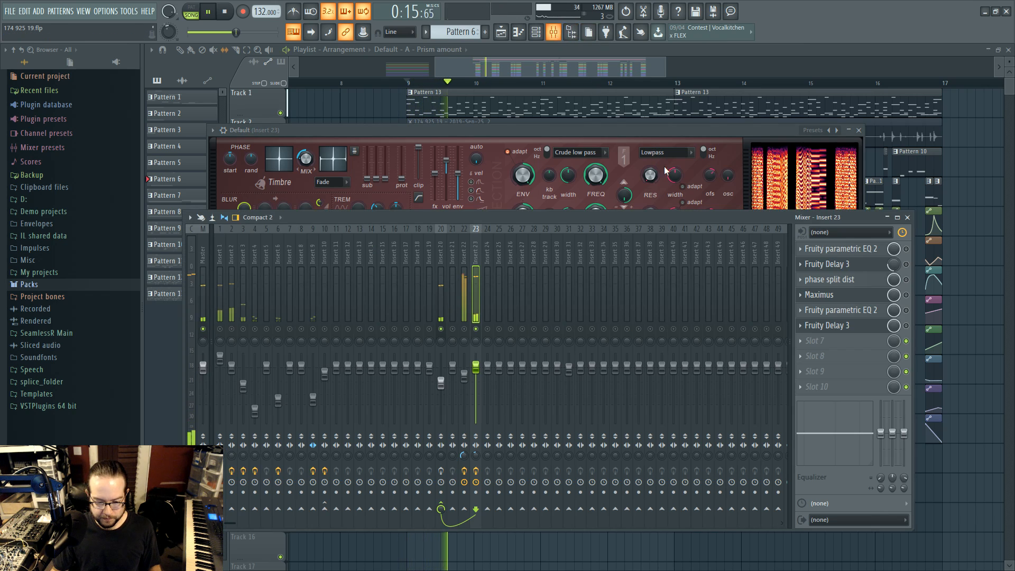
{"action": "key", "text": "F9"}
{"action": "left_click", "coordinate": [907, 249]}
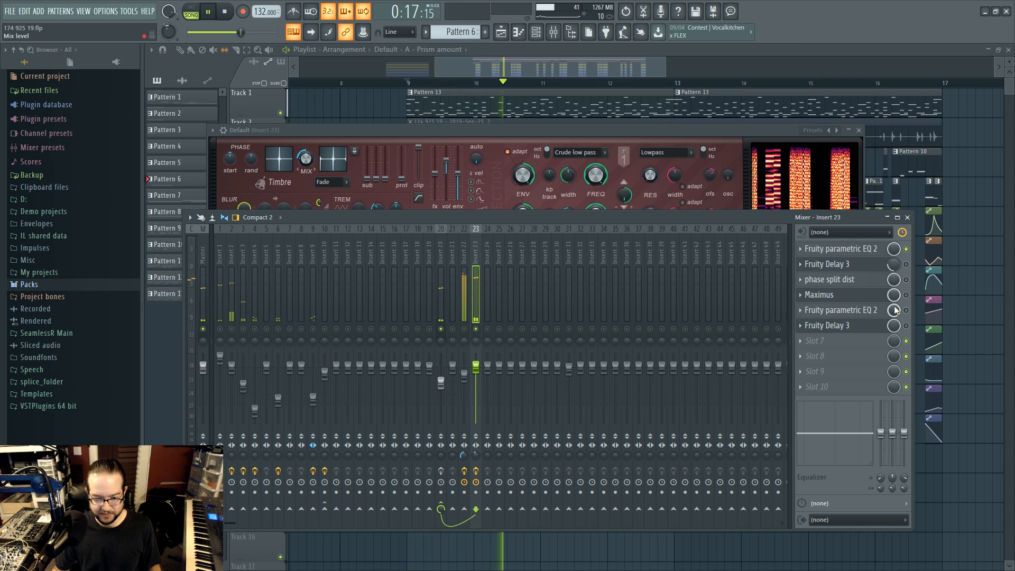
{"action": "key", "text": "space"}
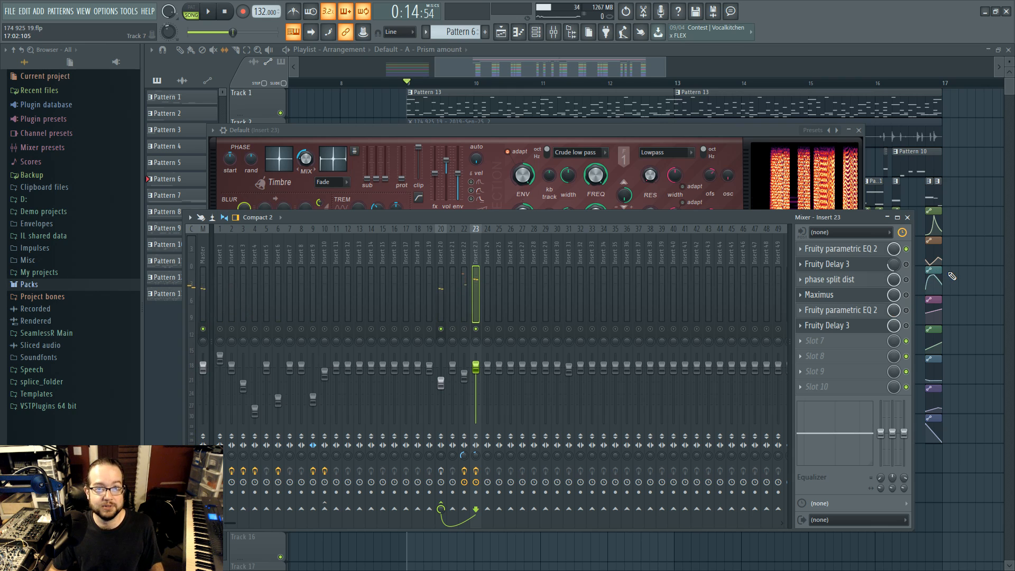
Step: Return to the playlist and compare the sliced bass clips with the full-length source clips at bars 5 to 7
{"action": "left_click", "coordinate": [953, 276]}
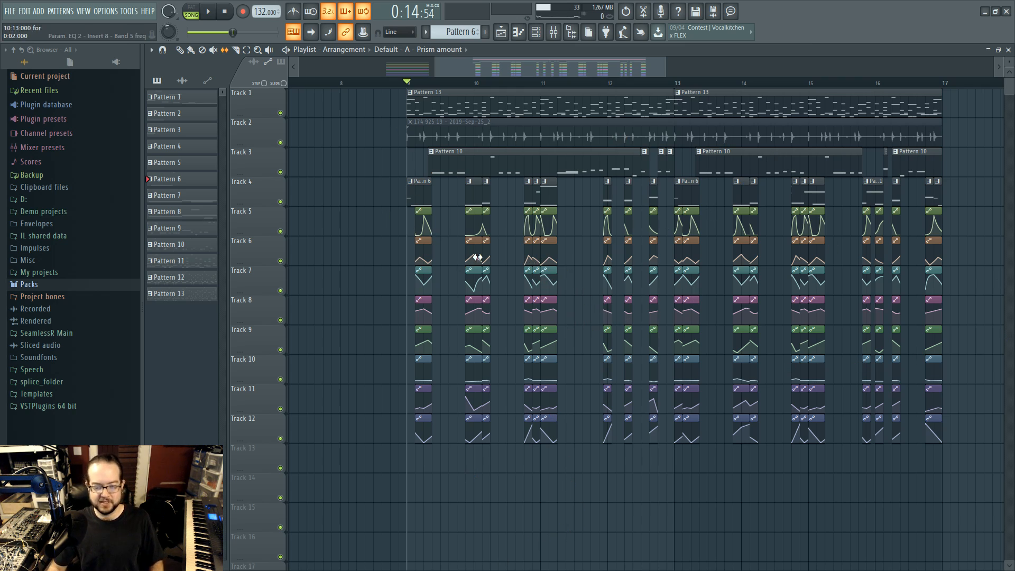
{"action": "scroll", "coordinate": [508, 216], "scroll_direction": "up", "scroll_amount": 3}
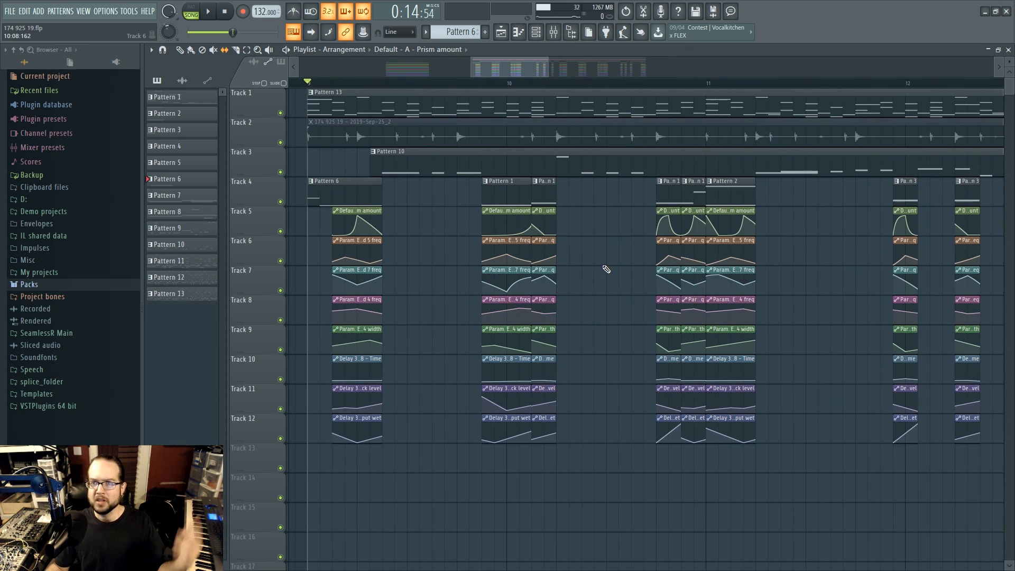
{"action": "scroll", "coordinate": [605, 268], "scroll_direction": "down", "scroll_amount": 5}
{"action": "scroll", "coordinate": [402, 301], "scroll_direction": "up", "scroll_amount": 4}
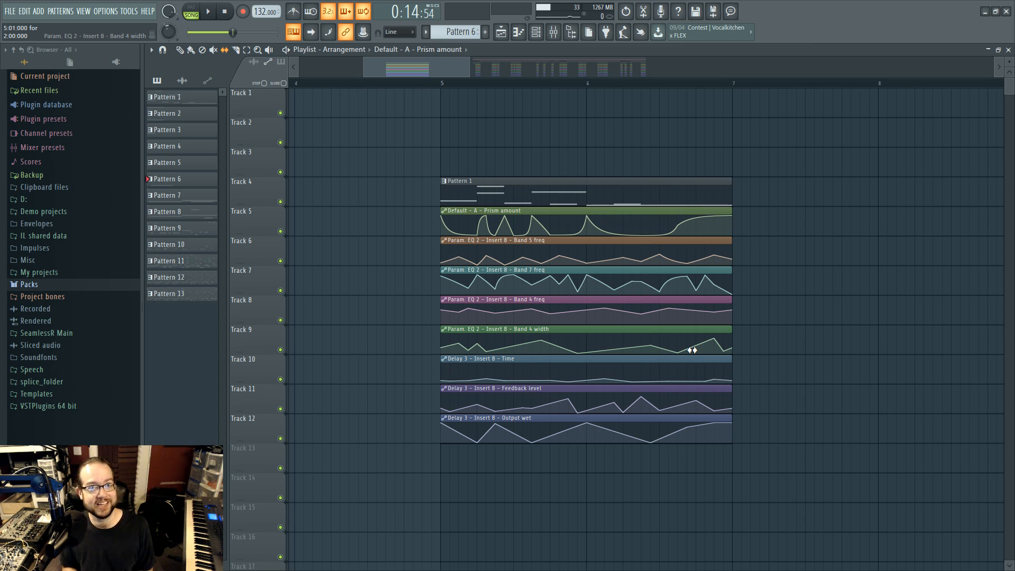
Step: Select a short time slice in bar 5 across the source pattern and its automation clips, and deselect the clips
{"action": "left_click", "coordinate": [442, 87]}
{"action": "left_click_drag", "start_coordinate": [468, 83], "coordinate": [486, 83]}
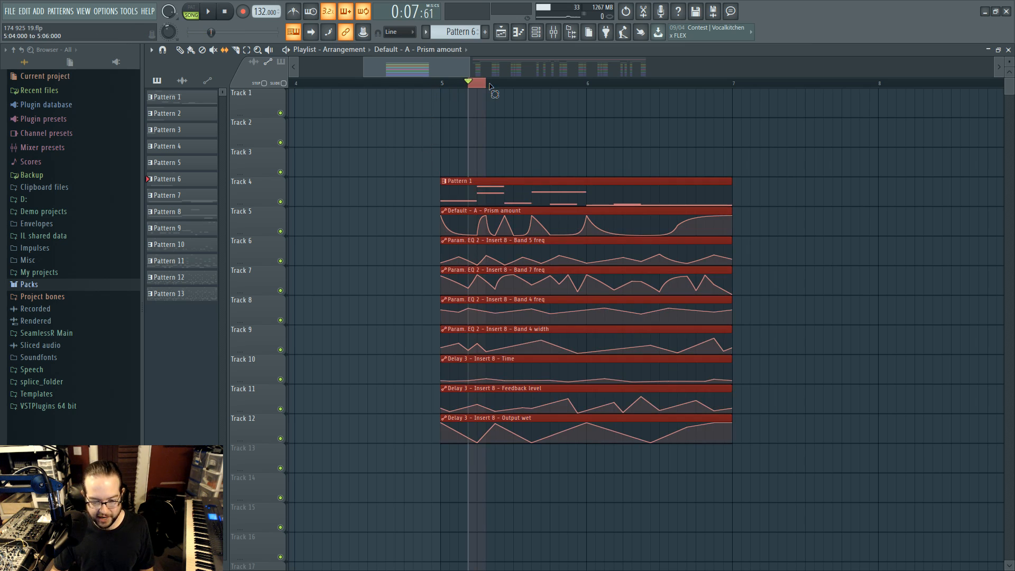
{"action": "left_click", "coordinate": [514, 505], "text": "ctrl"}
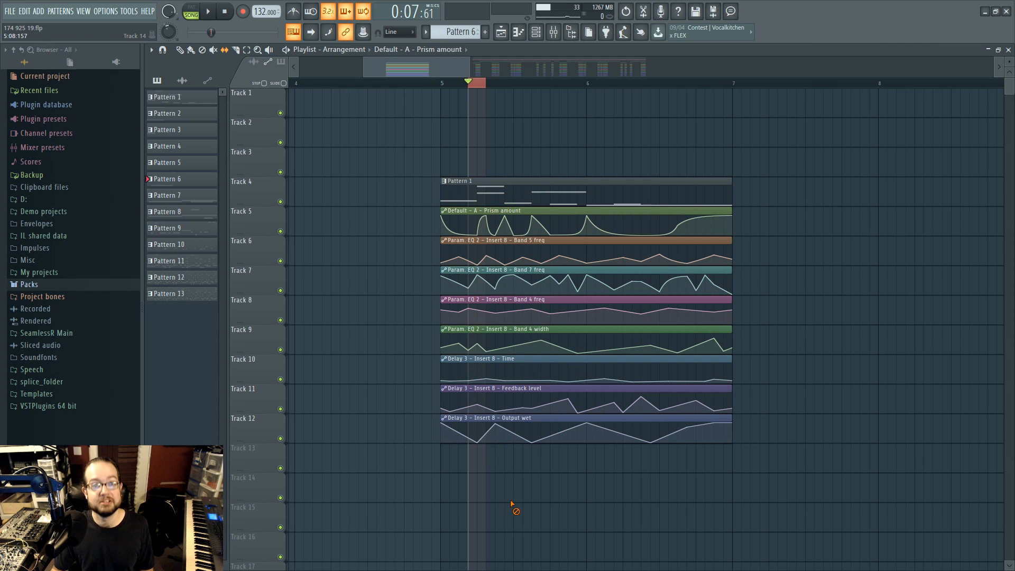
Step: Position the playhead at the start of bar 9, where the sliced arrangement begins
{"action": "scroll", "coordinate": [529, 476], "scroll_direction": "down", "scroll_amount": 5}
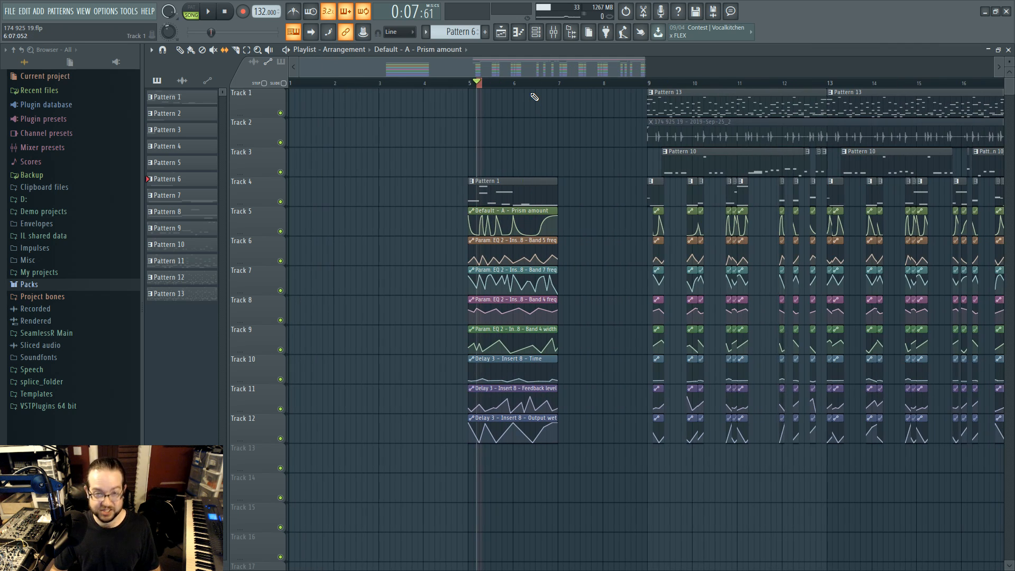
{"action": "scroll", "coordinate": [608, 156], "scroll_direction": "up", "scroll_amount": 1}
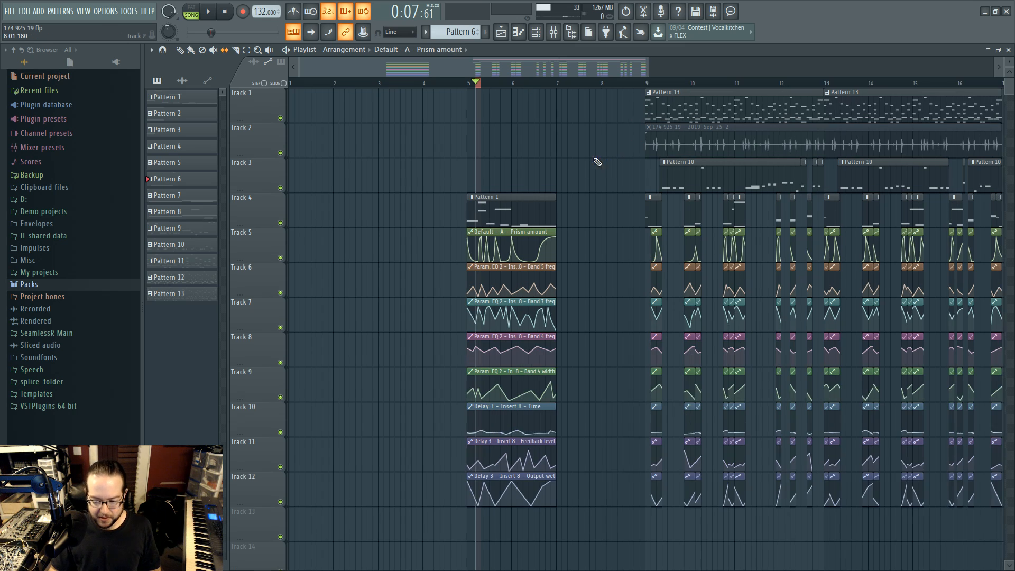
{"action": "left_click_drag", "start_coordinate": [561, 168], "coordinate": [328, 190]}
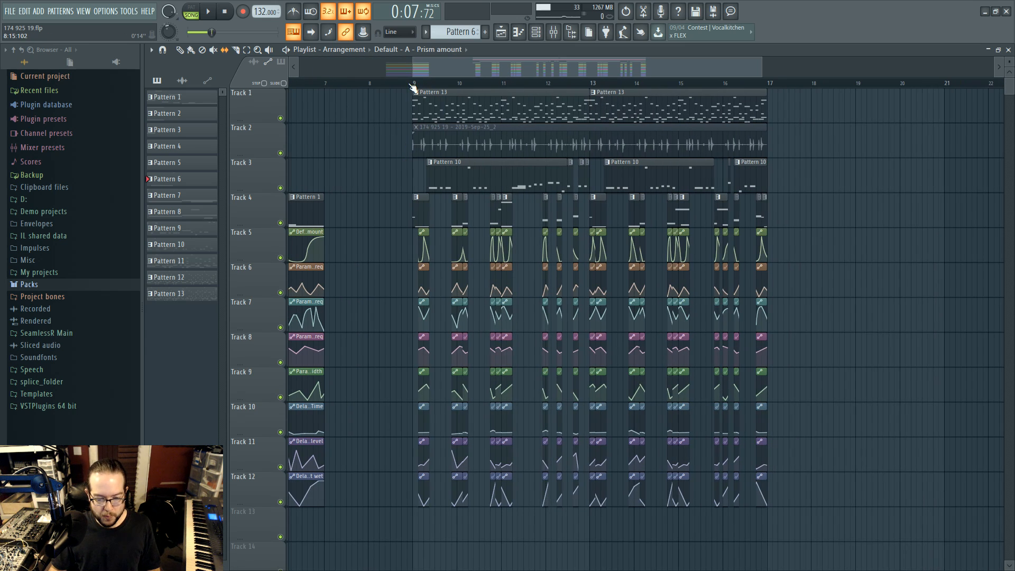
{"action": "left_click", "coordinate": [410, 82]}
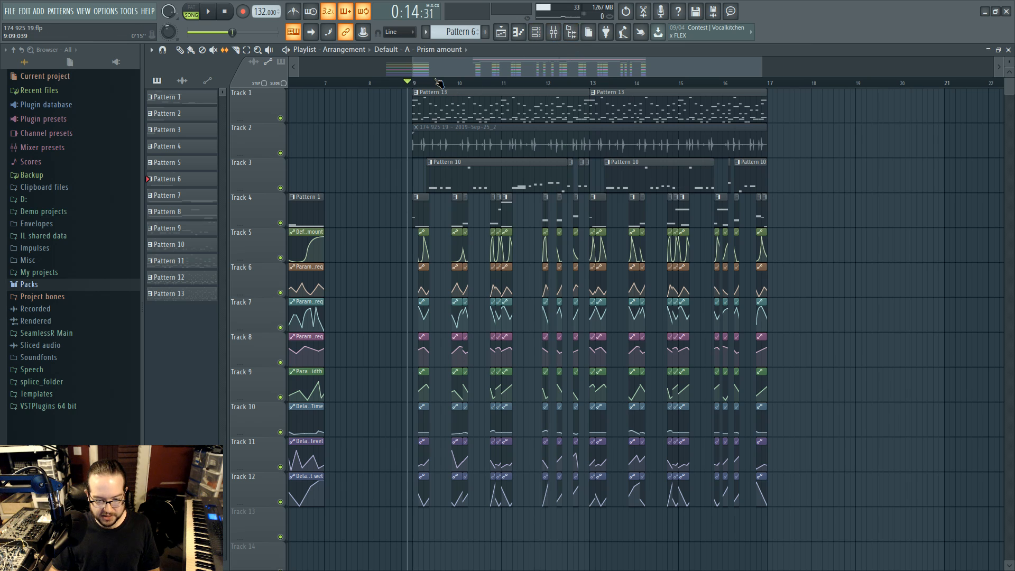
{"action": "left_click", "coordinate": [413, 82]}
Step: Enable and open the Fruity Delay 3 in slot 2 of Insert 23, and audition the phrase with it
{"action": "left_click", "coordinate": [554, 32]}
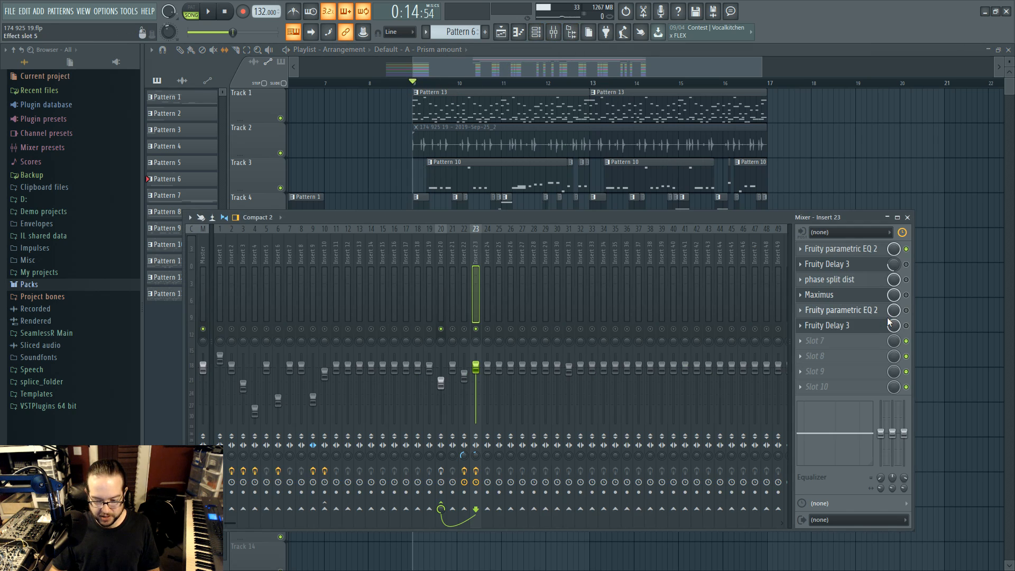
{"action": "left_click", "coordinate": [862, 267]}
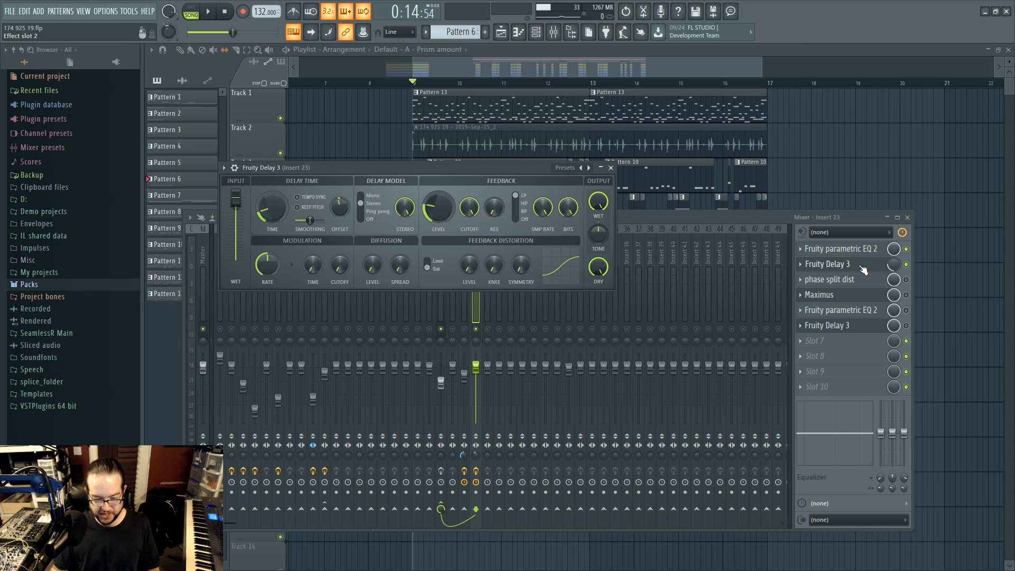
{"action": "key", "text": "space"}
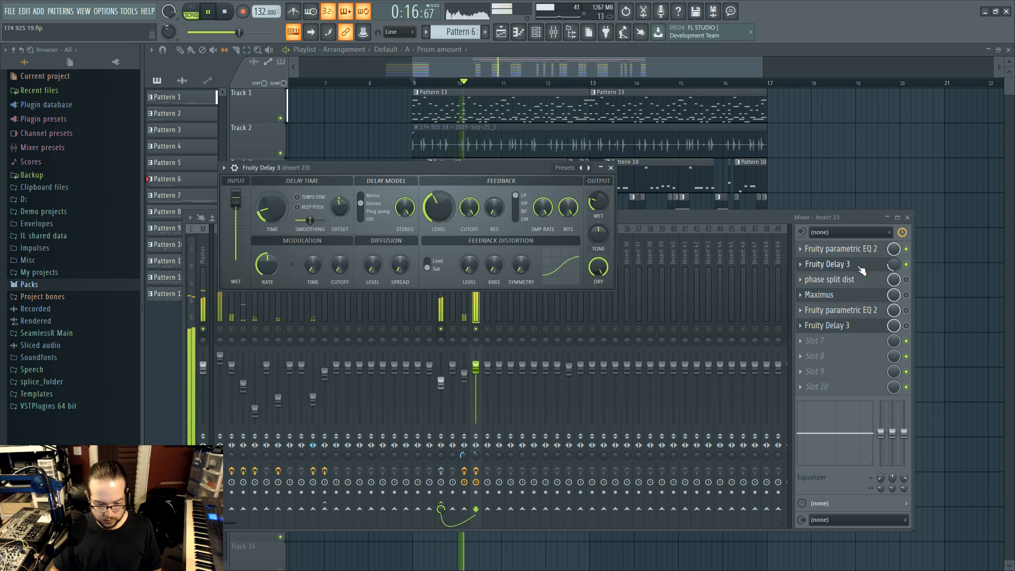
{"action": "key", "text": "space"}
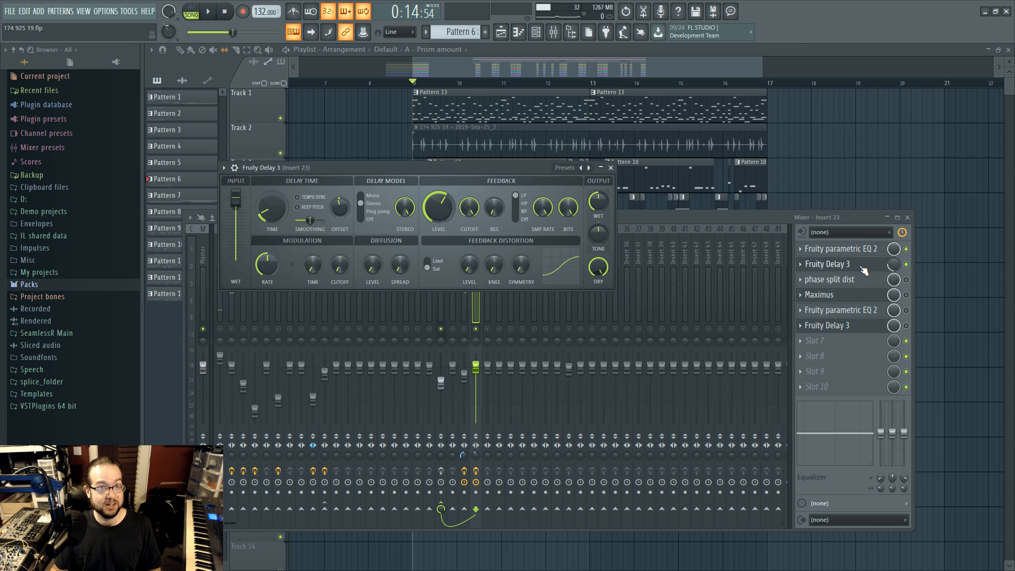
Step: Enable and open phase split dist on Insert 23, and spread out its EQ, WaveShaper and Stereo Shaper modules in the map
{"action": "left_click", "coordinate": [906, 280]}
{"action": "left_click", "coordinate": [830, 280]}
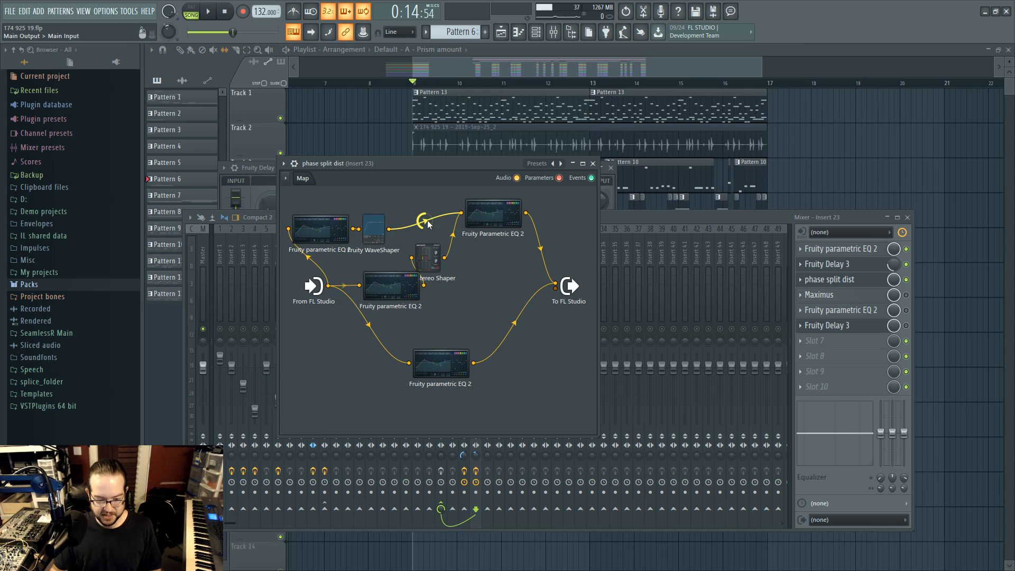
{"action": "left_click_drag", "start_coordinate": [376, 233], "coordinate": [399, 218]}
{"action": "left_click_drag", "start_coordinate": [436, 351], "coordinate": [446, 350]}
{"action": "left_click_drag", "start_coordinate": [318, 229], "coordinate": [324, 226]}
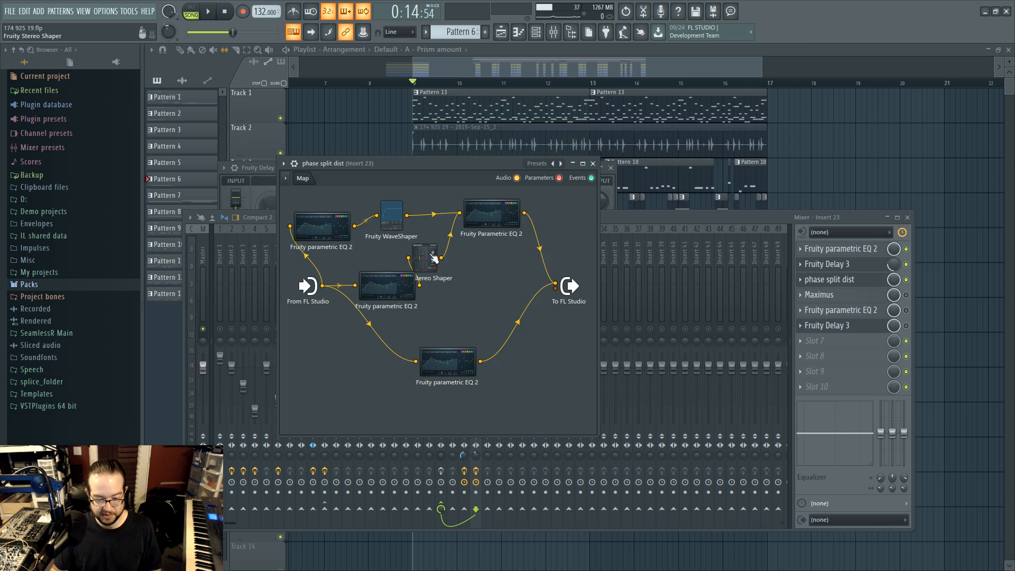
{"action": "left_click_drag", "start_coordinate": [433, 254], "coordinate": [439, 258]}
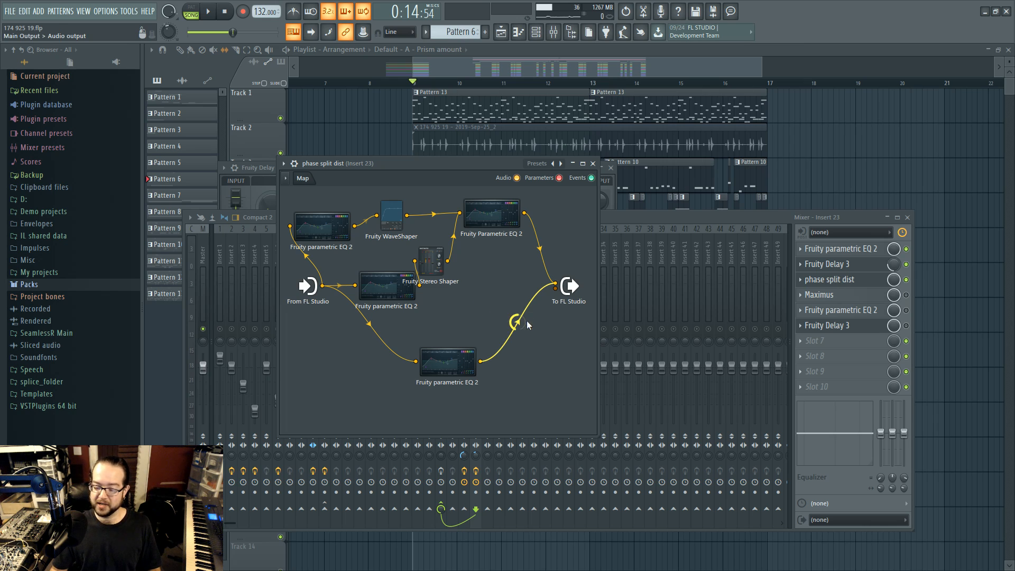
{"action": "left_click", "coordinate": [433, 260]}
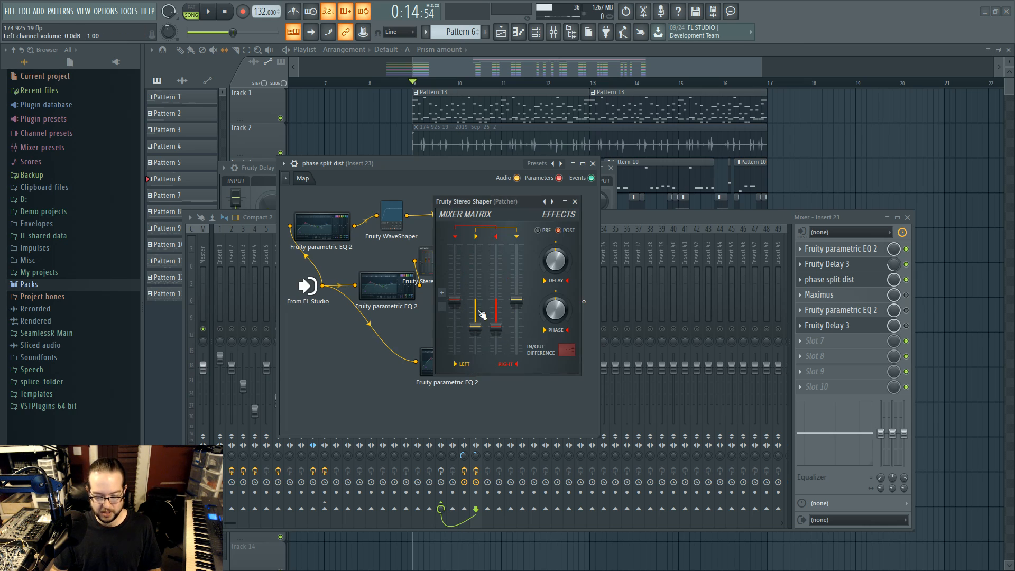
{"action": "left_click", "coordinate": [575, 202]}
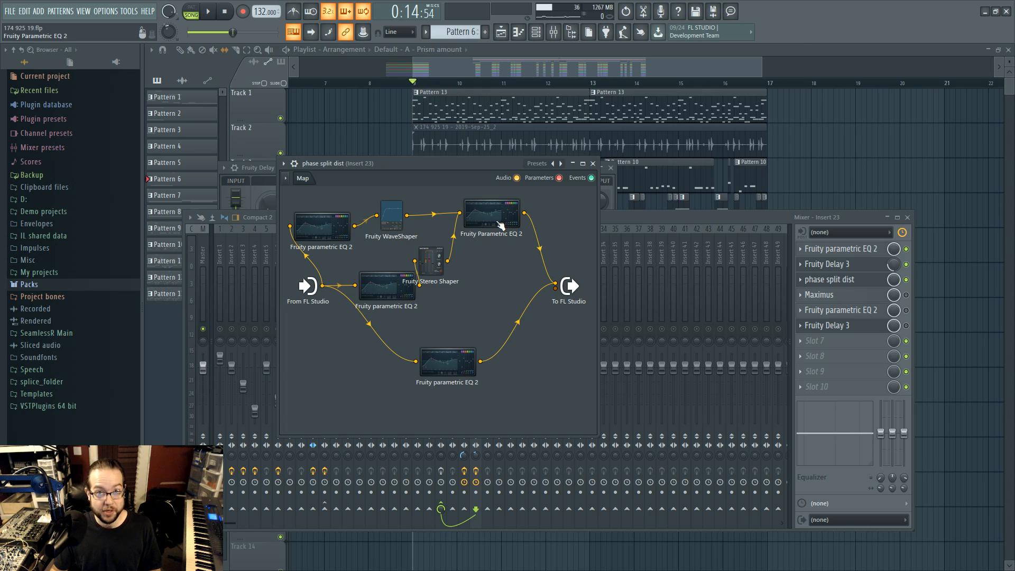
{"action": "left_click_drag", "start_coordinate": [456, 362], "coordinate": [460, 365]}
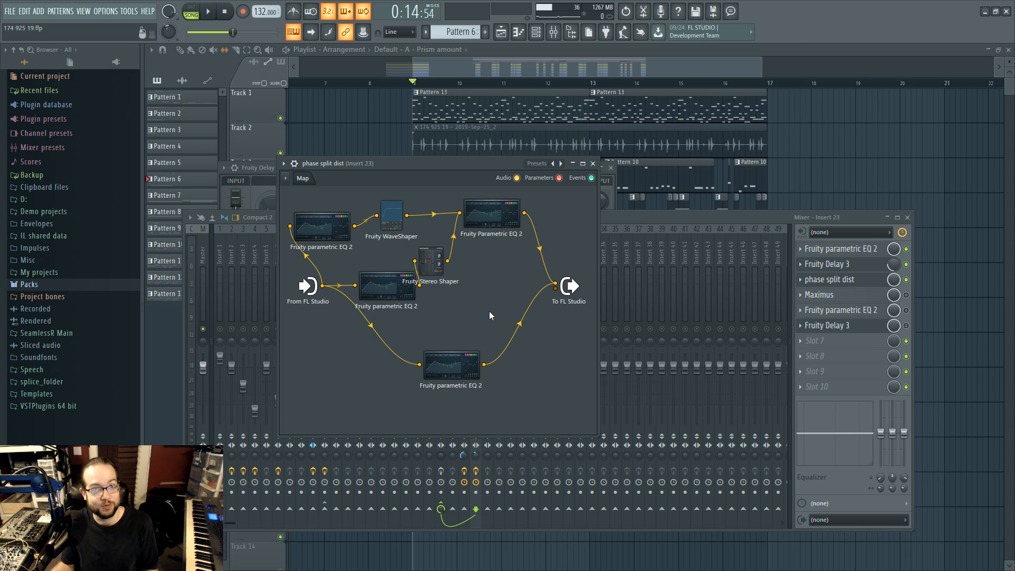
Step: Open each of the four parametric EQ 2 modules in phase split dist to examine their curves, and close them
{"action": "left_click", "coordinate": [490, 213]}
{"action": "left_click", "coordinate": [671, 199]}
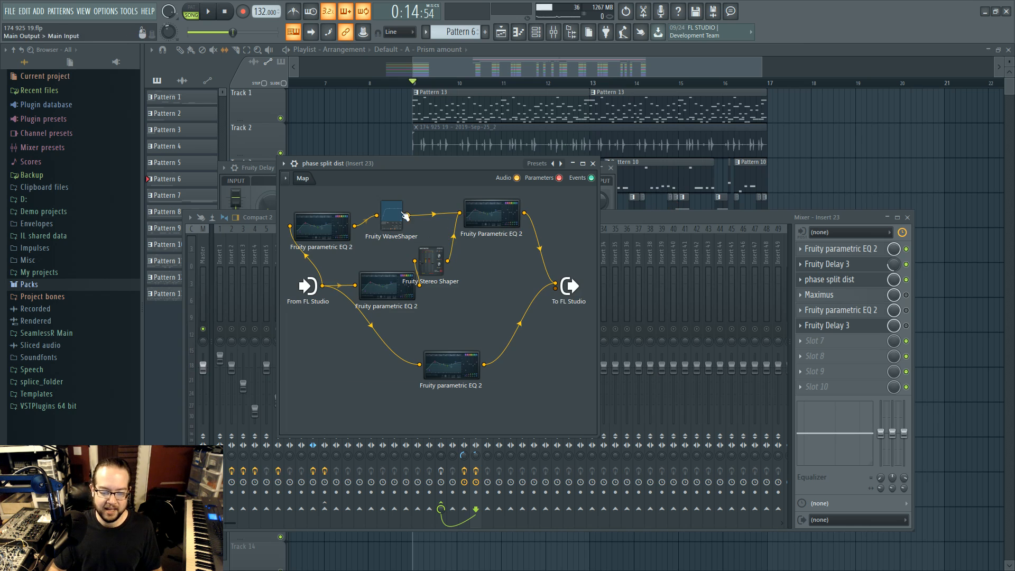
{"action": "left_click", "coordinate": [329, 224]}
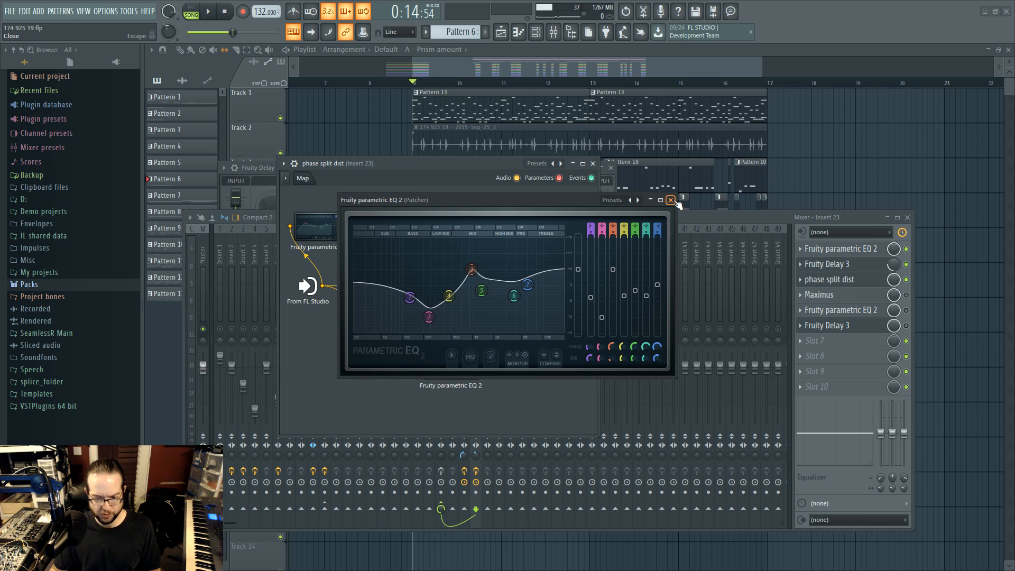
{"action": "left_click", "coordinate": [671, 201]}
{"action": "left_click", "coordinate": [453, 372]}
{"action": "left_click", "coordinate": [670, 200]}
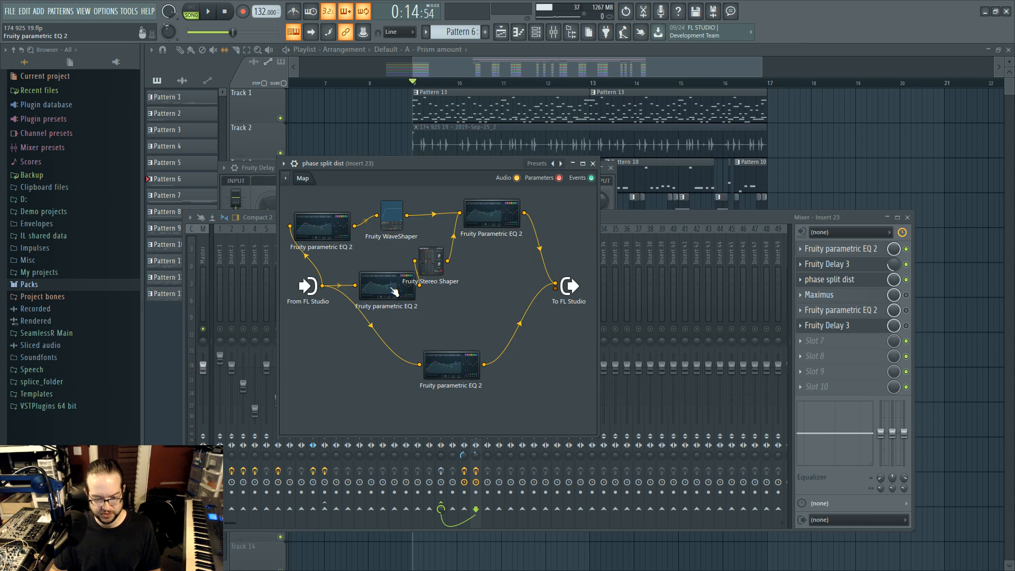
{"action": "left_click", "coordinate": [393, 290]}
{"action": "left_click", "coordinate": [681, 199]}
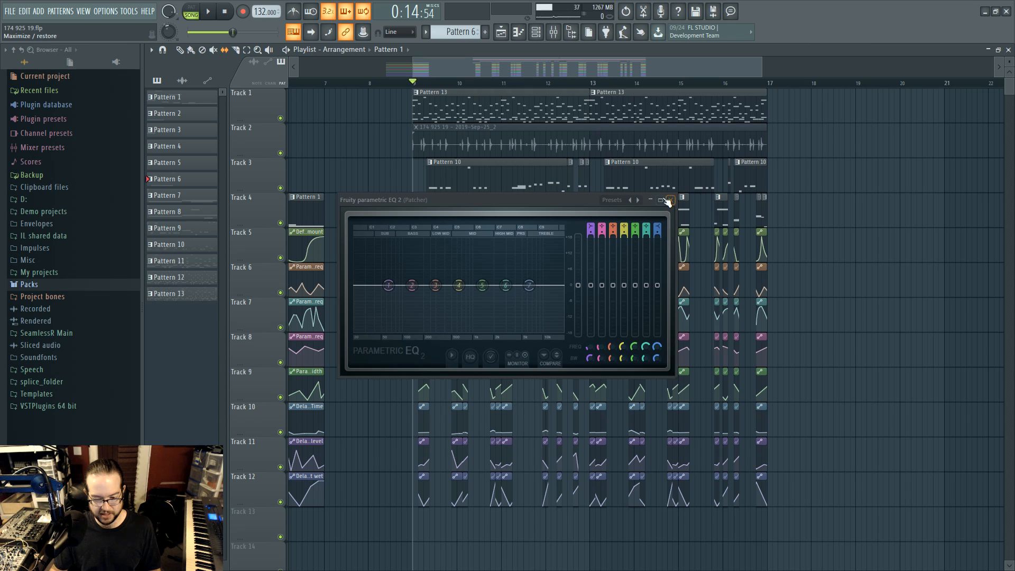
{"action": "left_click", "coordinate": [671, 200]}
Step: Bring up the Default Harmor and Insert 23 in the mixer, check phase split dist, and enable Maximus in slot 4
{"action": "left_click", "coordinate": [536, 33]}
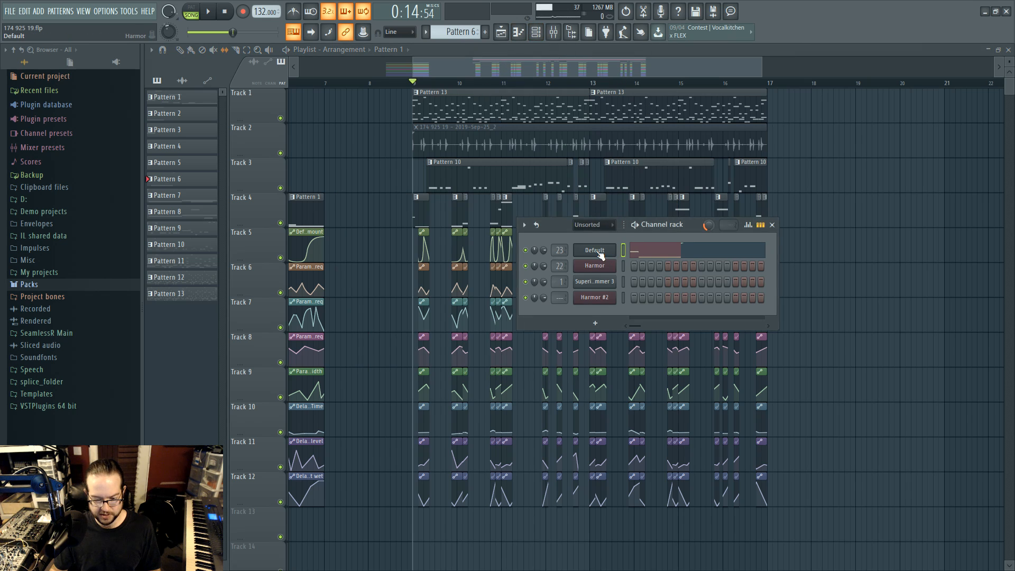
{"action": "left_click", "coordinate": [595, 250]}
{"action": "left_click", "coordinate": [553, 33]}
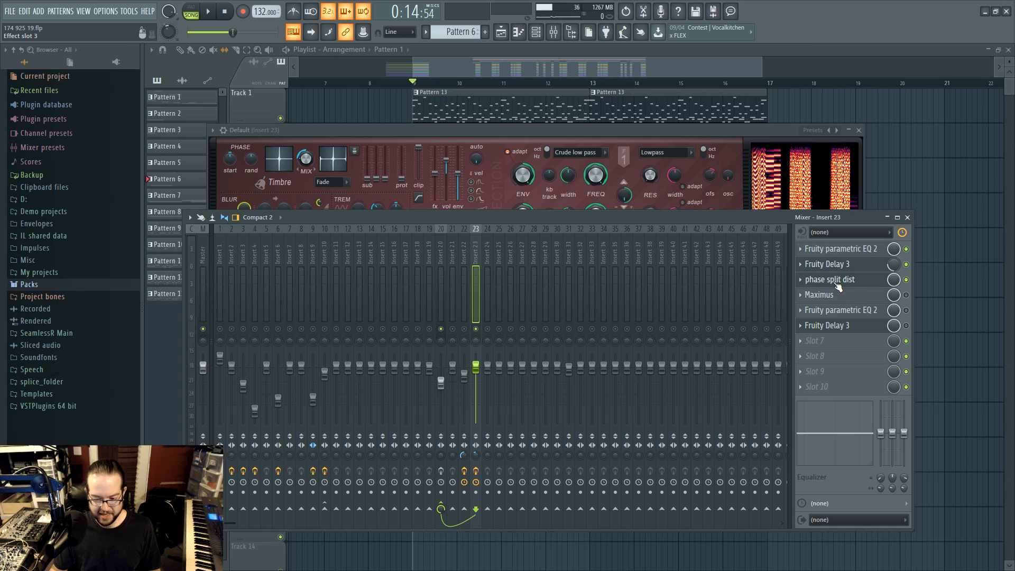
{"action": "left_click", "coordinate": [840, 279]}
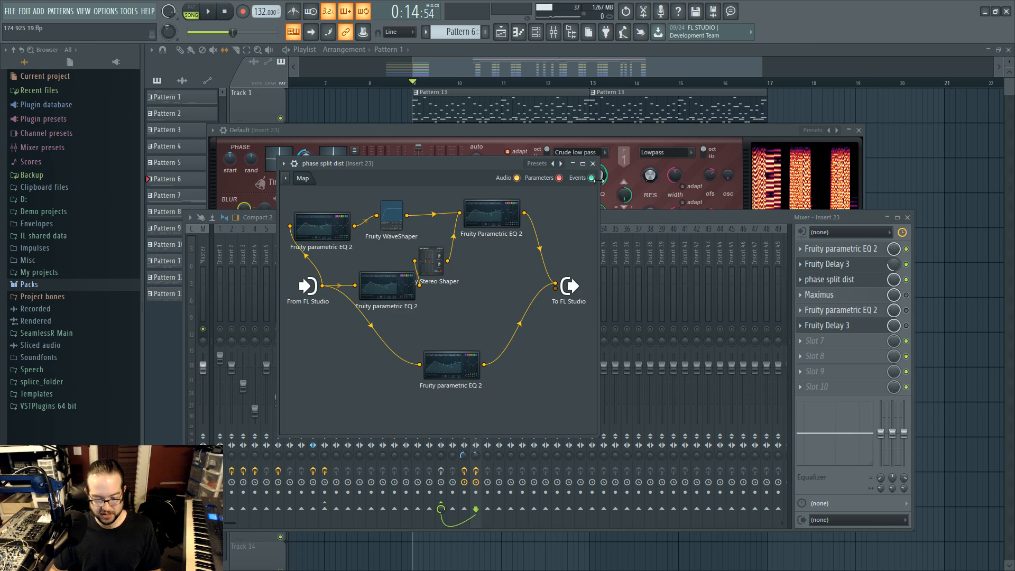
{"action": "left_click", "coordinate": [593, 164]}
{"action": "left_click", "coordinate": [906, 295]}
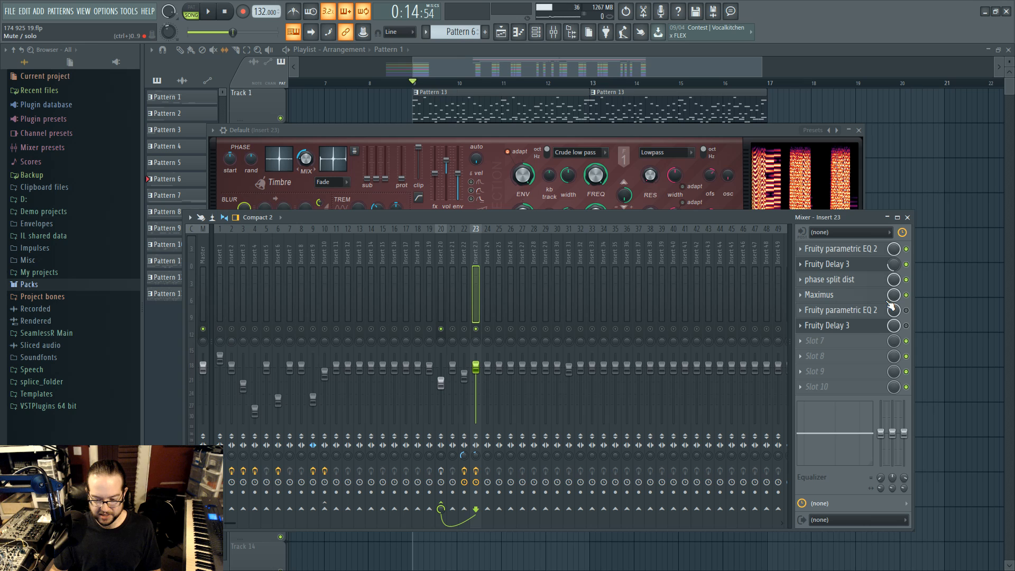
Step: Revisit the Fruity WaveShaper in phase split dist, and view the curve of the Fruity parametric EQ 2 in slot 1
{"action": "left_click", "coordinate": [841, 280]}
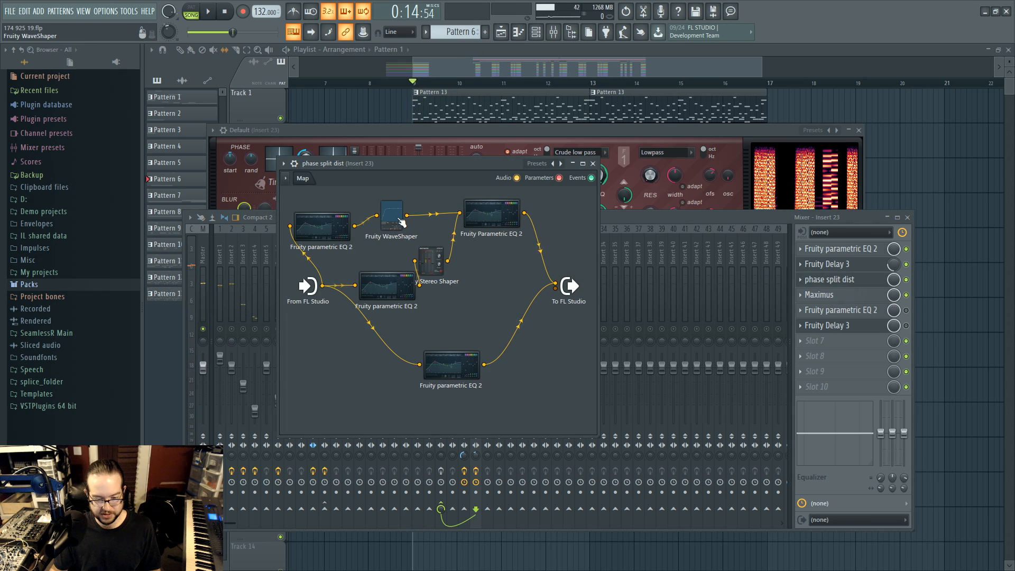
{"action": "left_click", "coordinate": [392, 214]}
{"action": "left_click", "coordinate": [575, 191]}
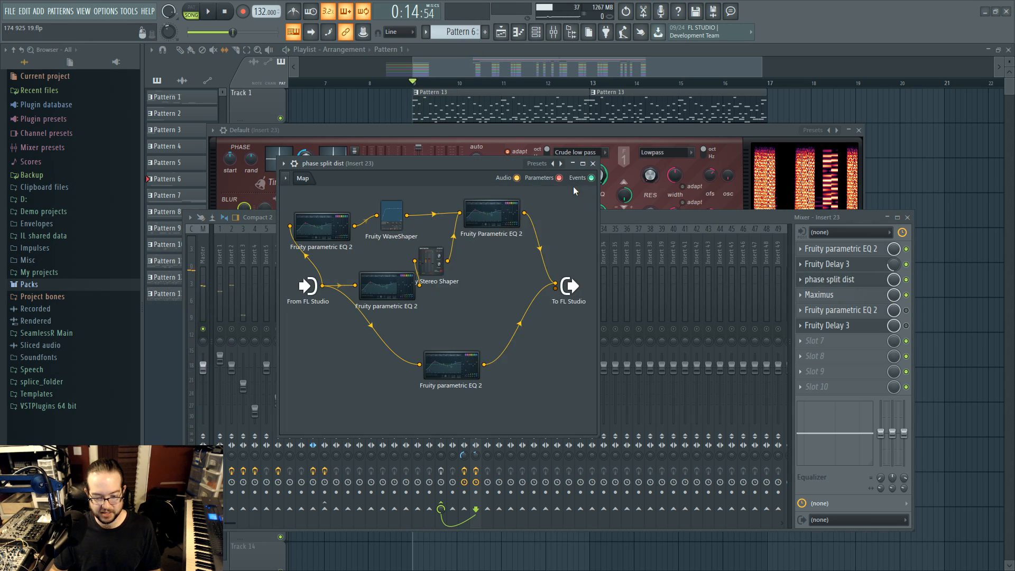
{"action": "left_click", "coordinate": [852, 219]}
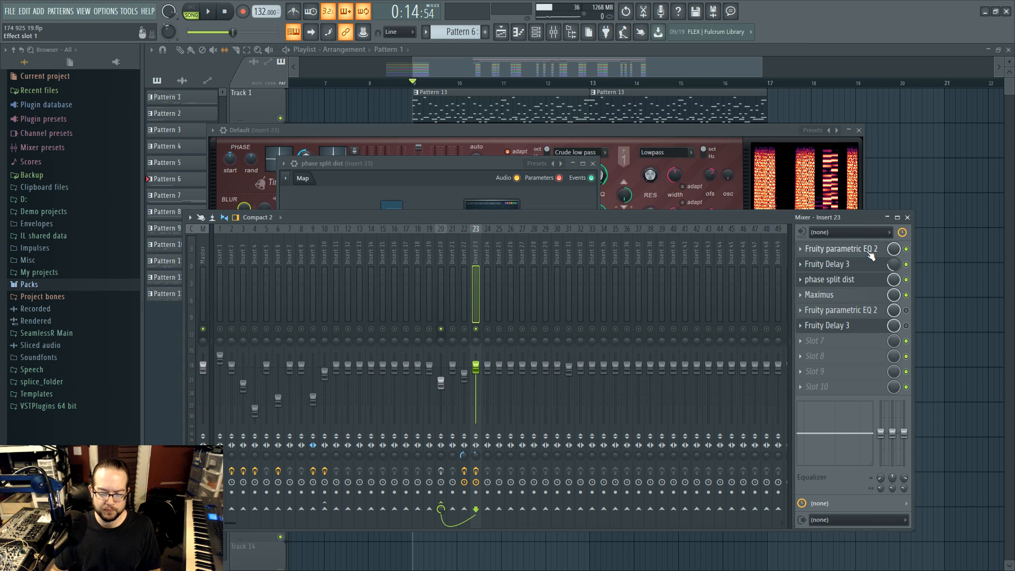
{"action": "left_click", "coordinate": [856, 249]}
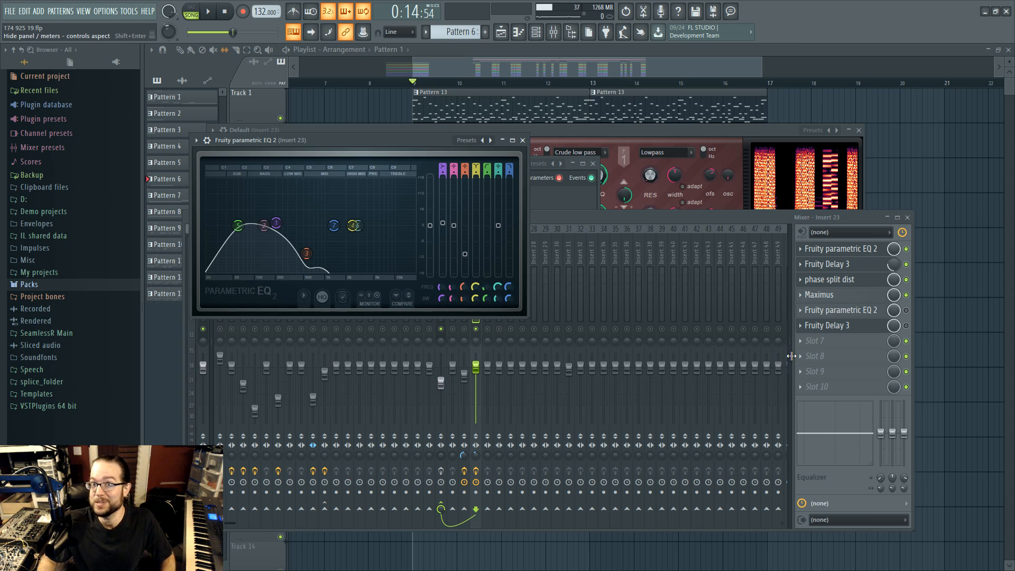
{"action": "left_click", "coordinate": [861, 318]}
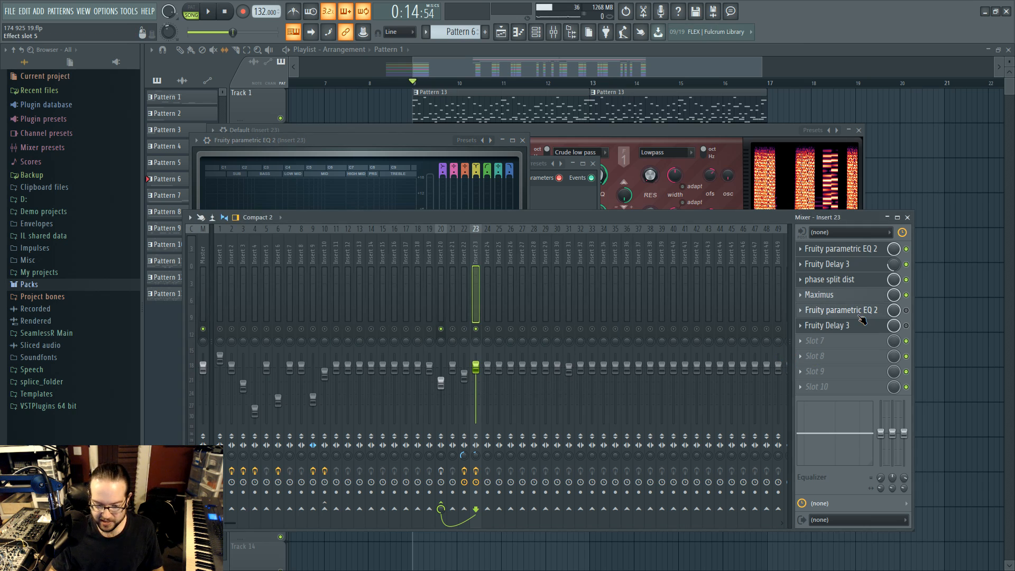
Step: Enable the Fruity parametric EQ 2 in slot 5 of Insert 23, and audition the phrase with it
{"action": "left_click", "coordinate": [861, 316]}
{"action": "left_click", "coordinate": [839, 315]}
{"action": "key", "text": "space"}
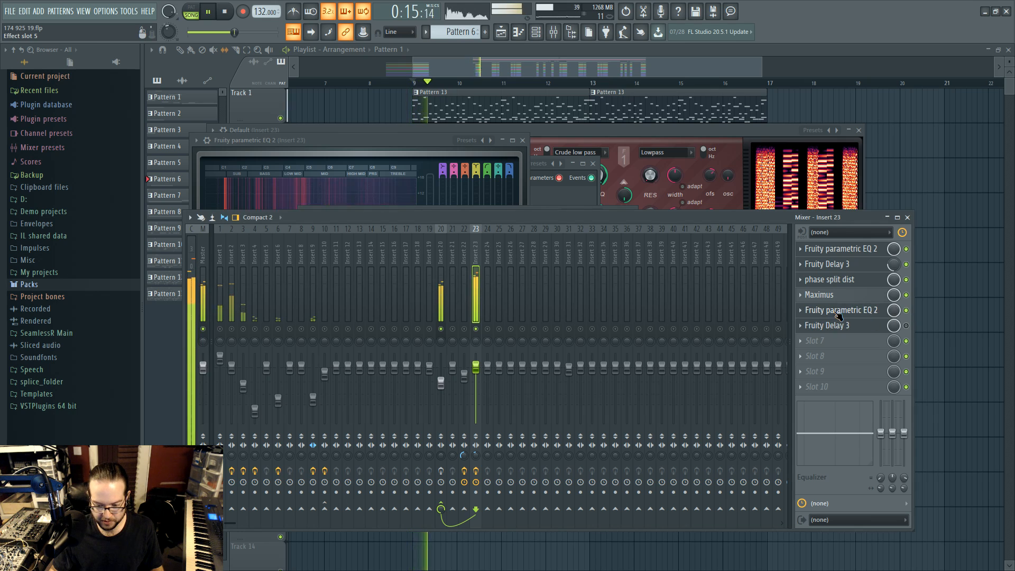
{"action": "left_click", "coordinate": [839, 315]}
{"action": "key", "text": "space"}
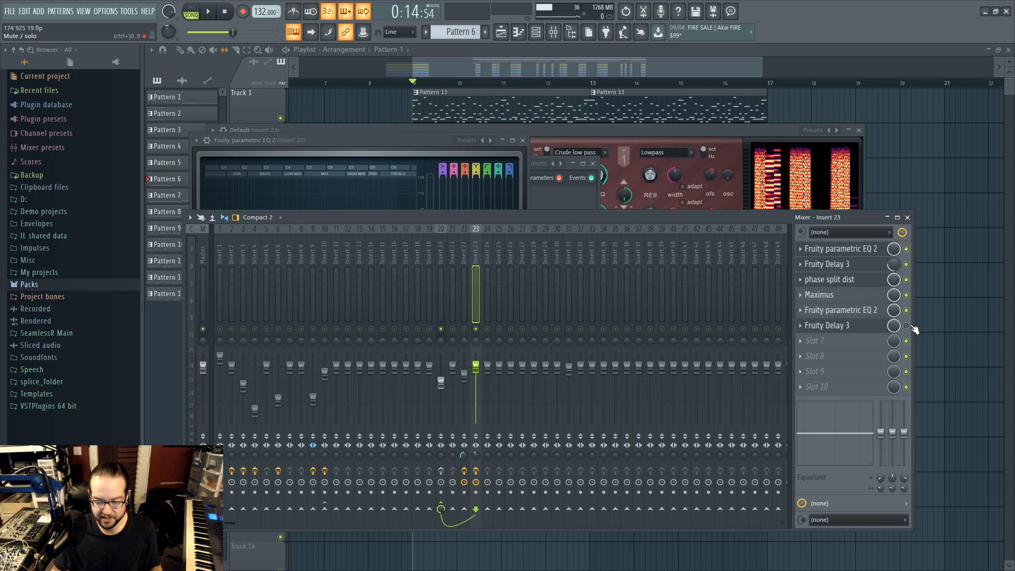
Step: Enable and open the Fruity Delay 3 in slot 6 of Insert 23, and audition the bass through the full effect chain
{"action": "left_click", "coordinate": [860, 328]}
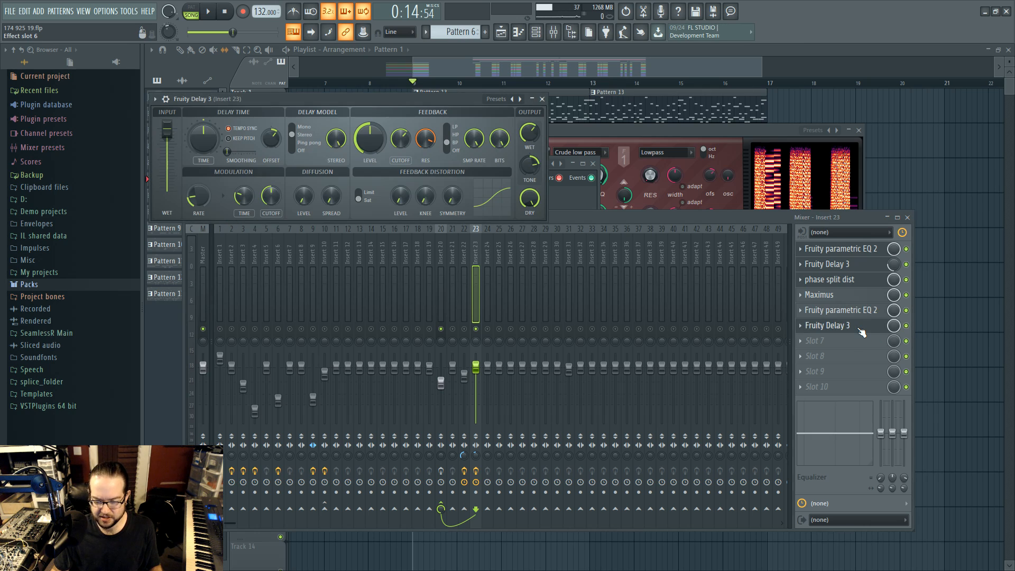
{"action": "key", "text": "space"}
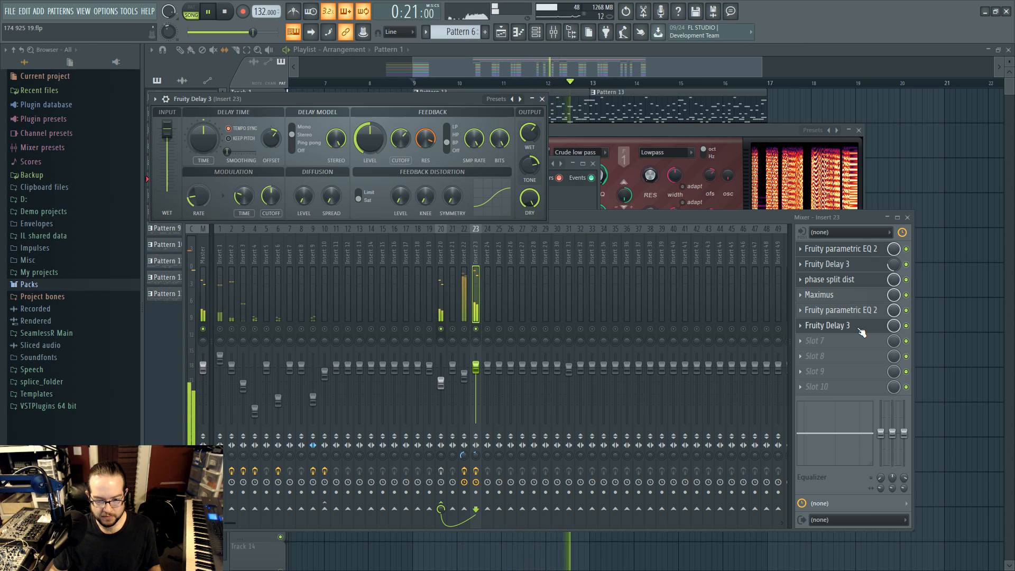
{"action": "key", "text": "space"}
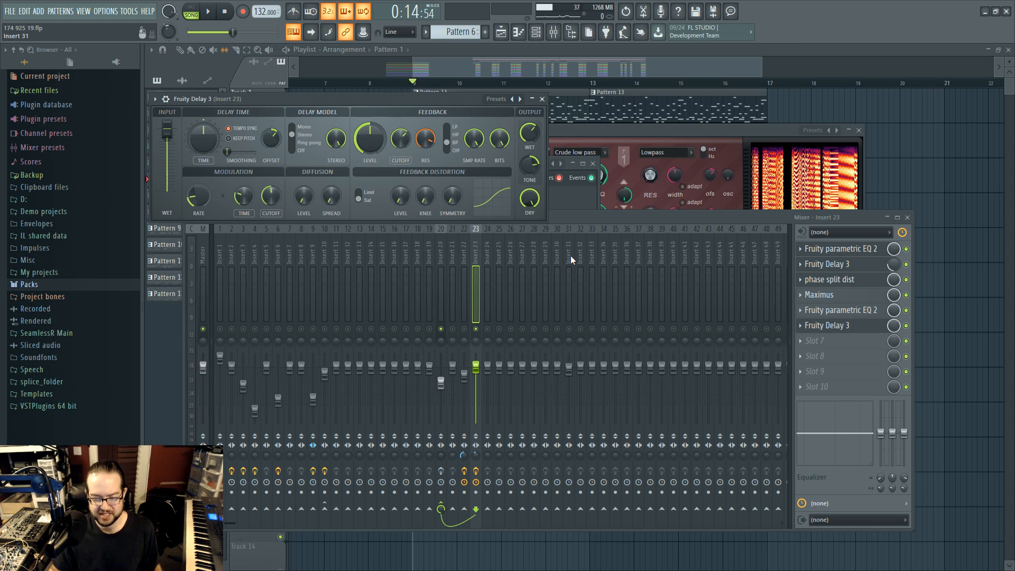
Step: Unsolo the mixer during playback so that every track is heard together with the bass
{"action": "key", "text": "space"}
{"action": "left_click", "coordinate": [487, 331]}
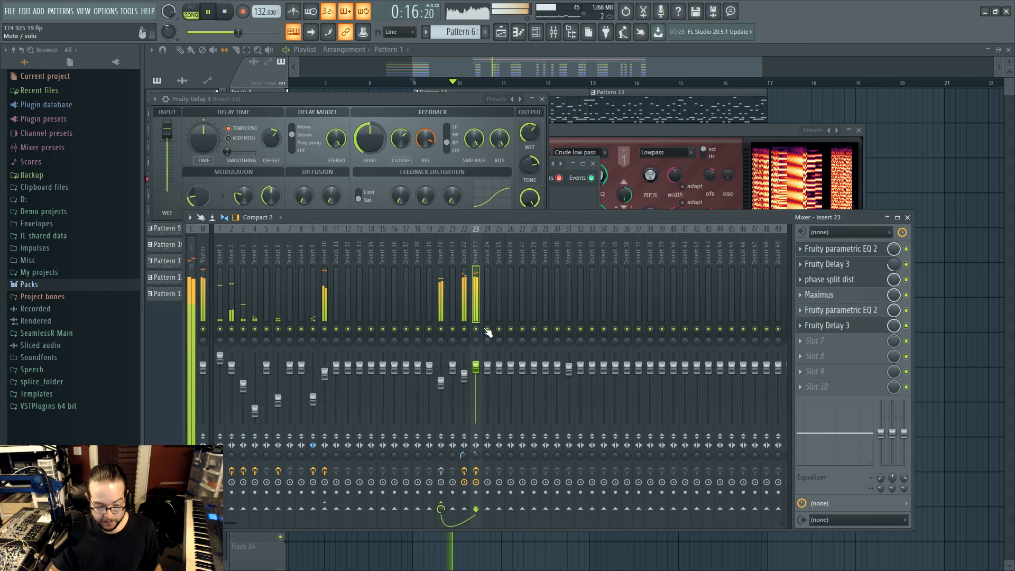
{"action": "key", "text": "space"}
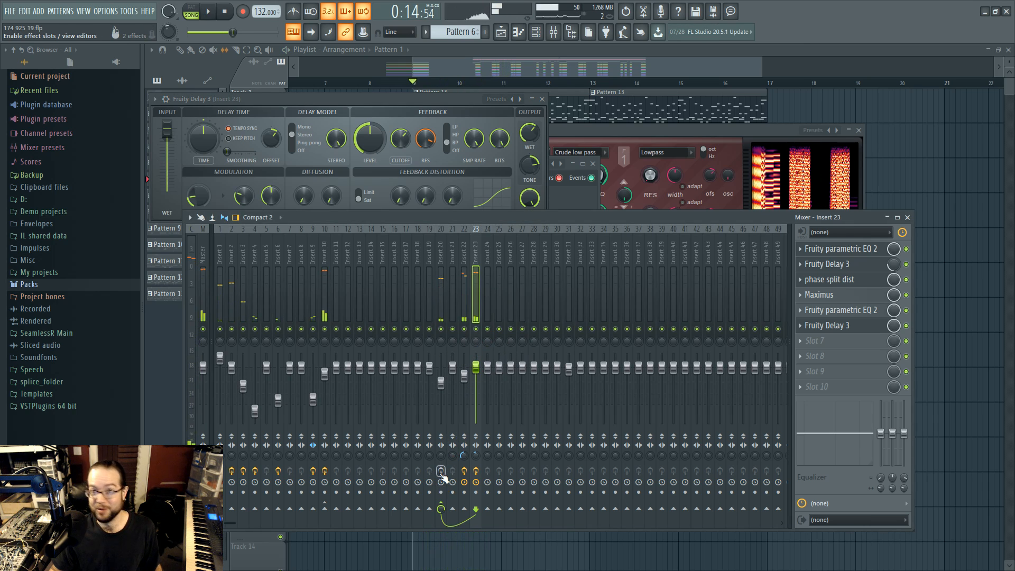
Step: Enable the effect slots of Insert 20, and audition the full arrangement with all tracks playing
{"action": "right_click", "coordinate": [205, 479]}
{"action": "right_click", "coordinate": [205, 479]}
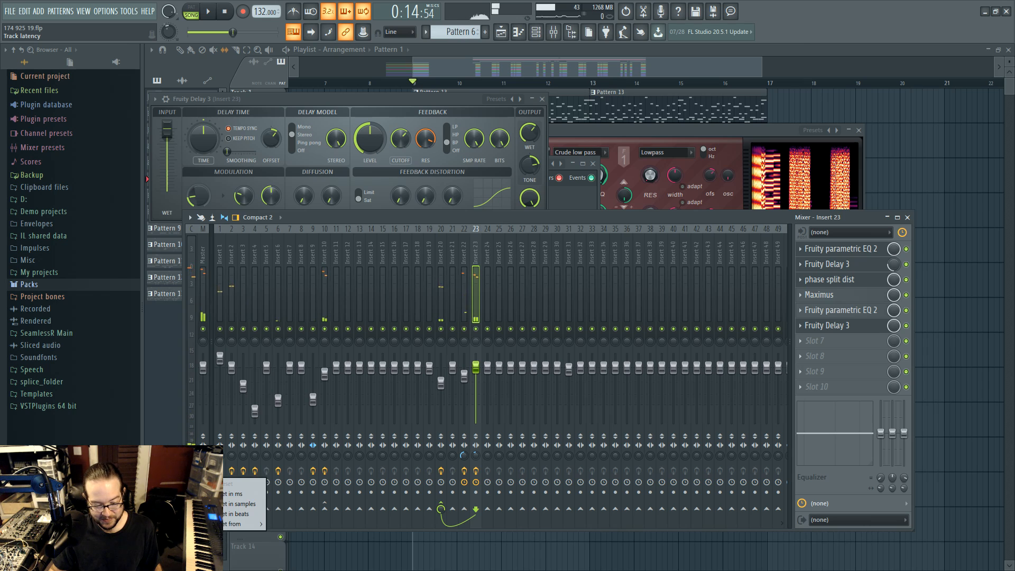
{"action": "key", "text": "Escape"}
{"action": "key", "text": "space"}
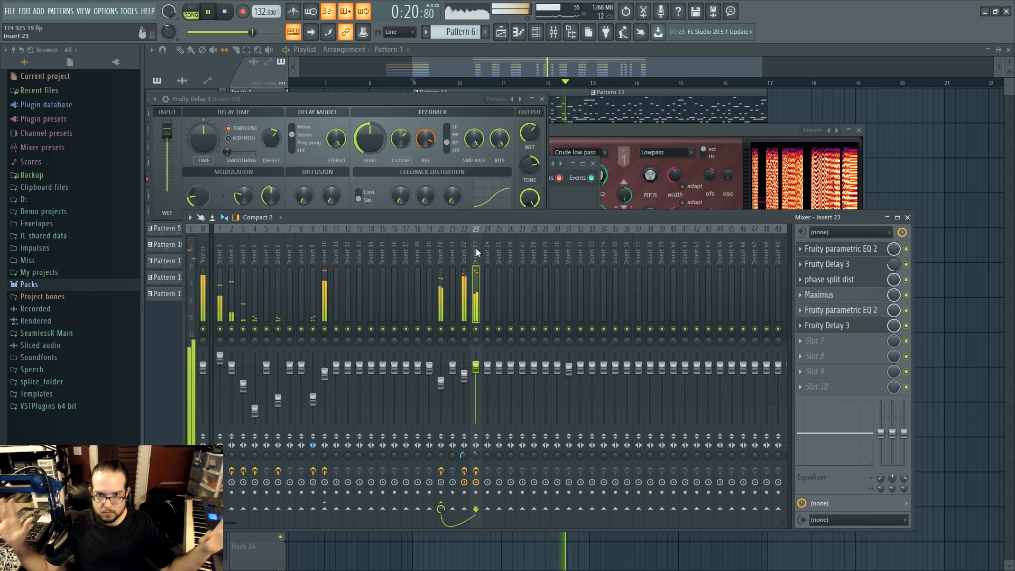
{"action": "key", "text": "space"}
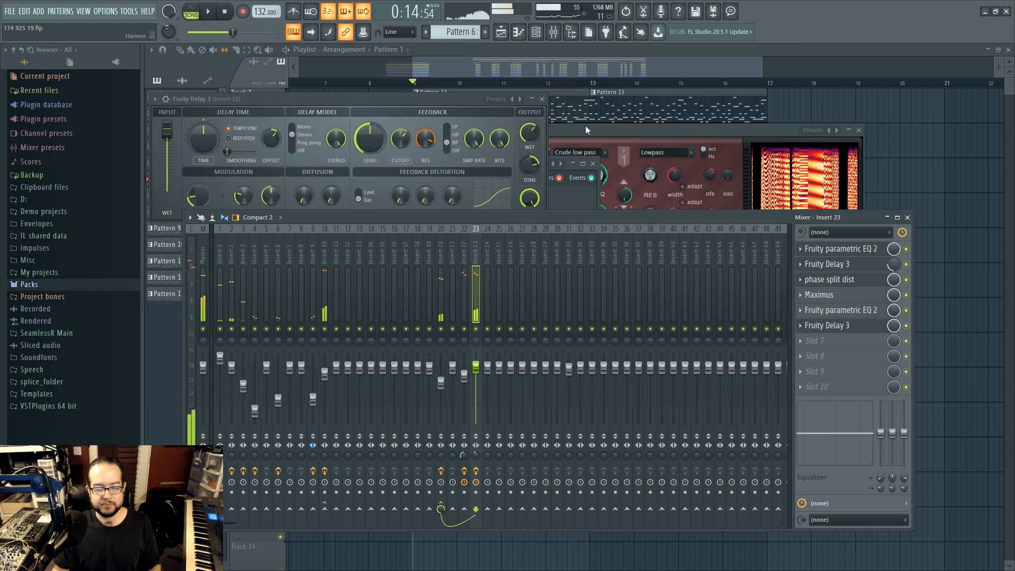
Step: Bring the Default Harmor to the front, compare its part B and part A settings, and reposition the window
{"action": "left_click", "coordinate": [586, 127]}
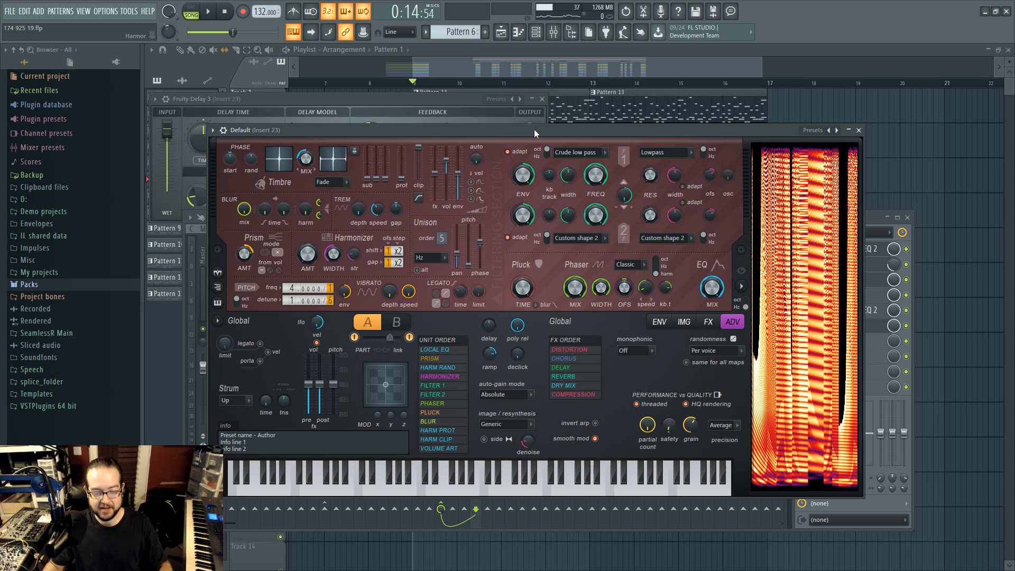
{"action": "left_click", "coordinate": [393, 324]}
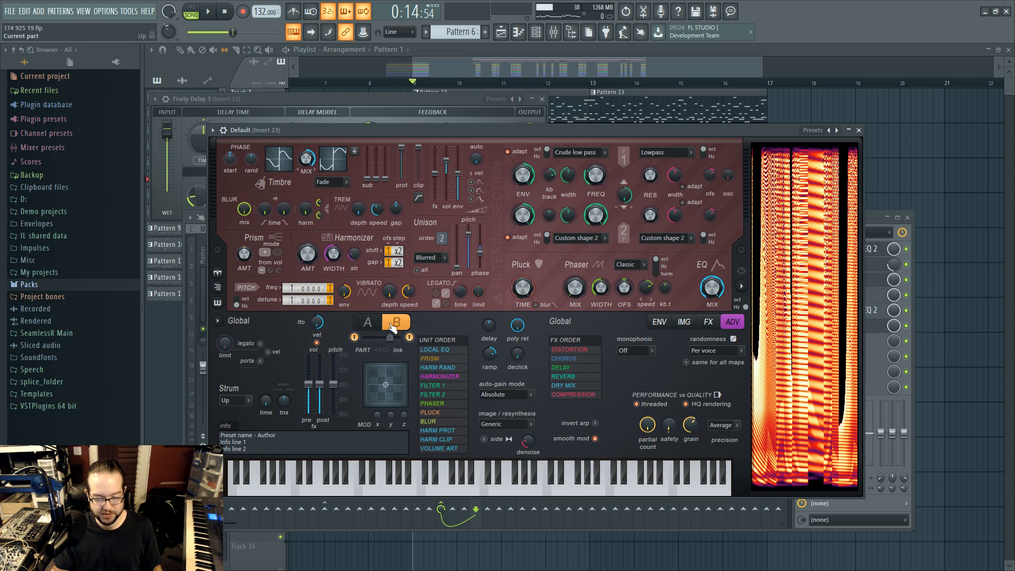
{"action": "left_click", "coordinate": [369, 323]}
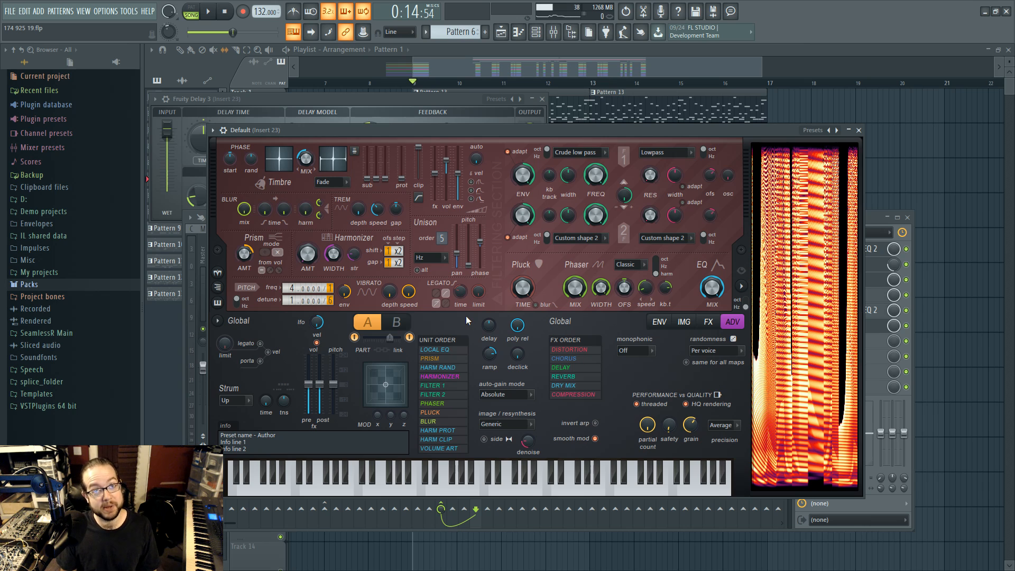
{"action": "left_click_drag", "start_coordinate": [499, 170], "coordinate": [528, 129]}
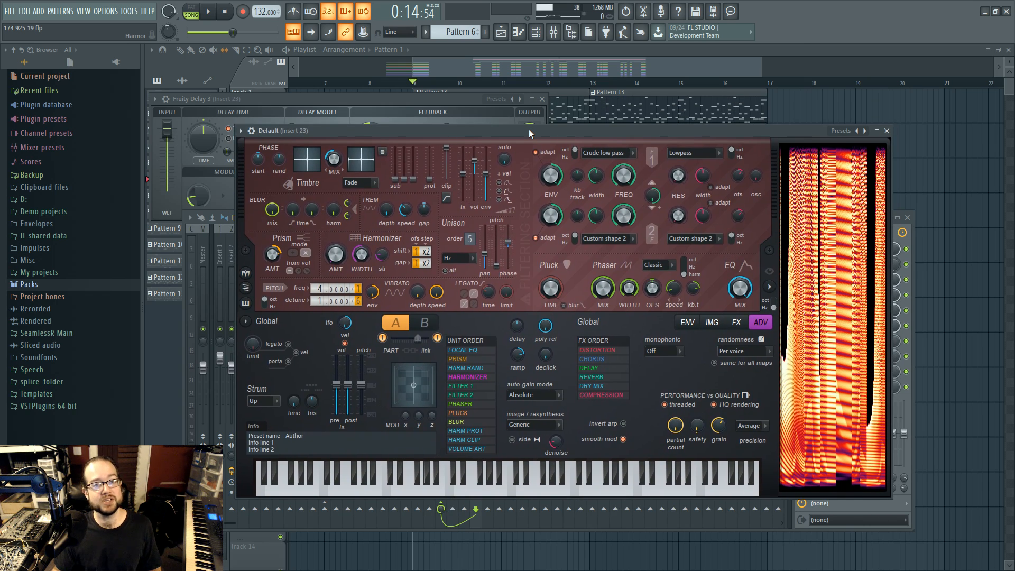